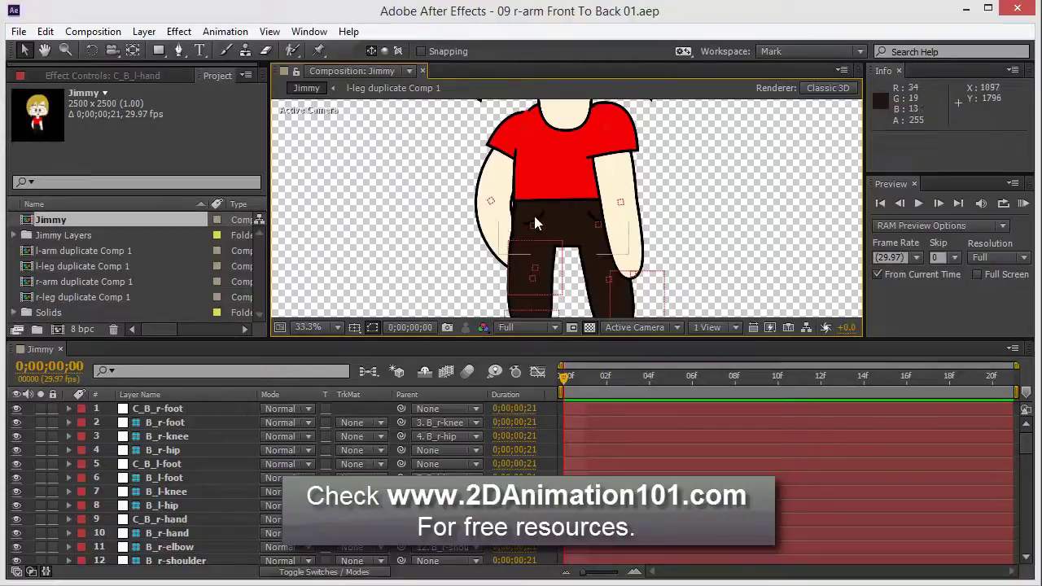
Move the C_B_r-hand controller up and inward to about position 1486, 2006, so the hand overlaps the leg
scroll(554, 227, down, 2)
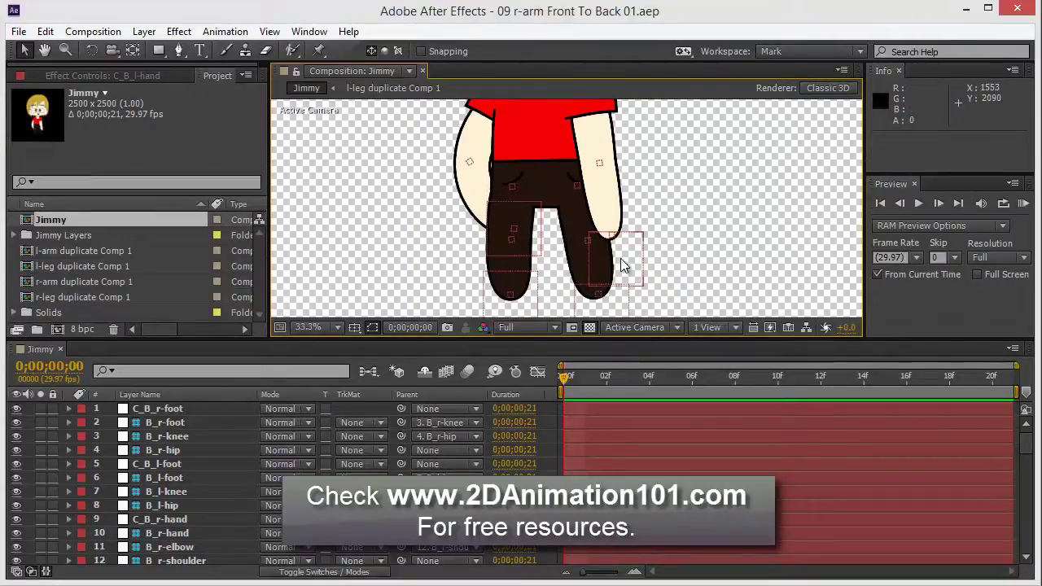
mouse_move(620, 258)
mouse_down()
mouse_move(654, 211)
mouse_move(628, 226)
mouse_move(633, 205)
mouse_move(603, 230)
mouse_move(619, 214)
mouse_move(627, 230)
mouse_move(614, 232)
mouse_move(626, 219)
mouse_move(599, 214)
mouse_move(603, 252)
mouse_up()
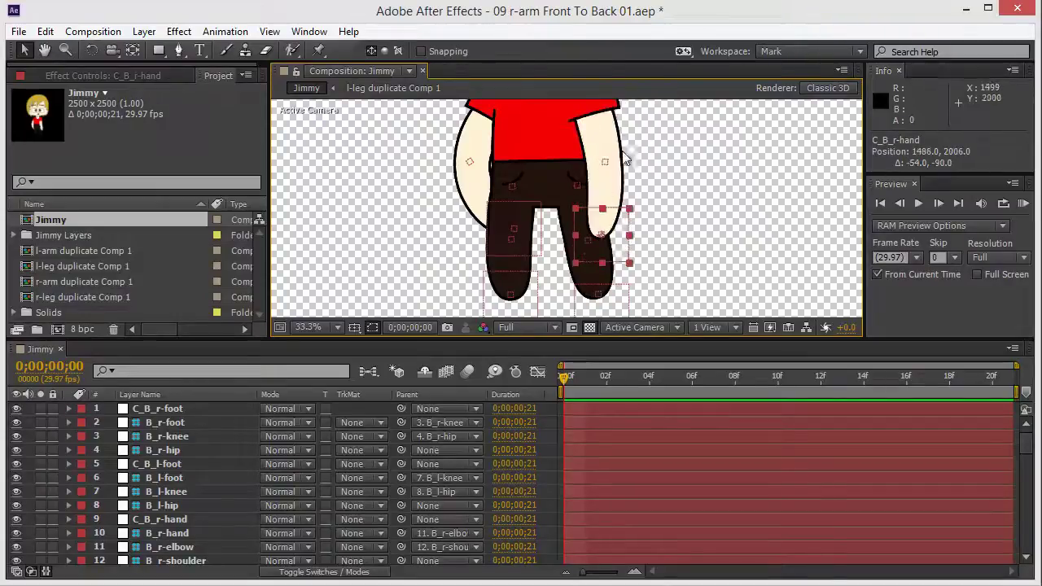
drag(584, 163, 599, 213)
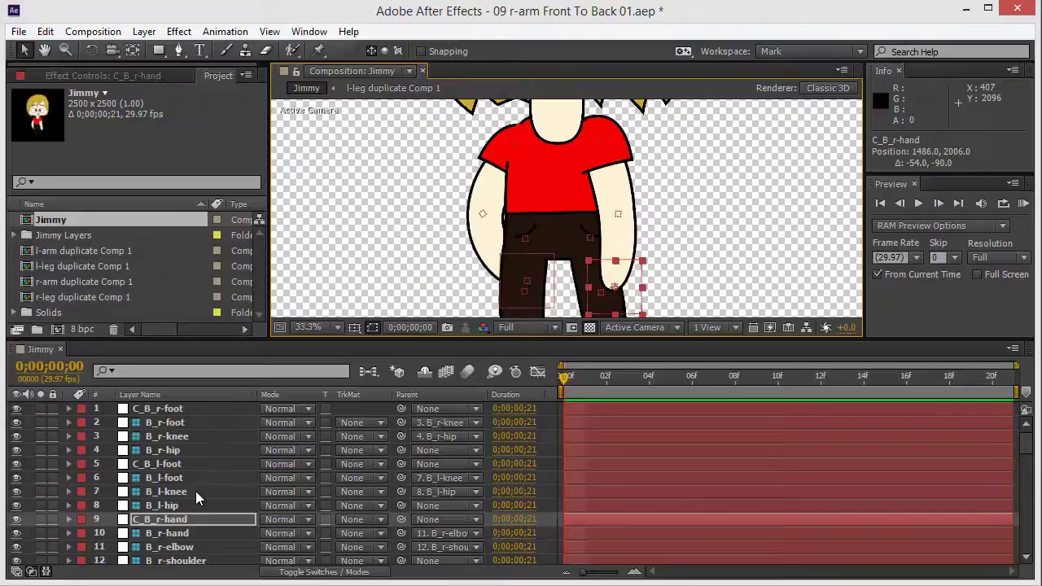
Find the r-arm layer in the Jimmy composition and duplicate it
scroll(183, 490, down, 5)
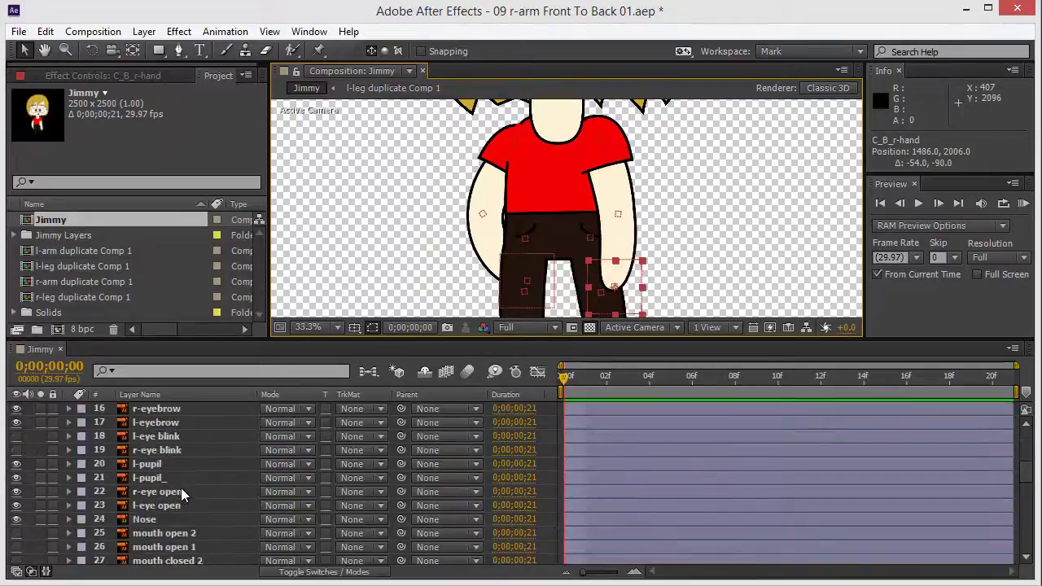
scroll(180, 488, up, 2)
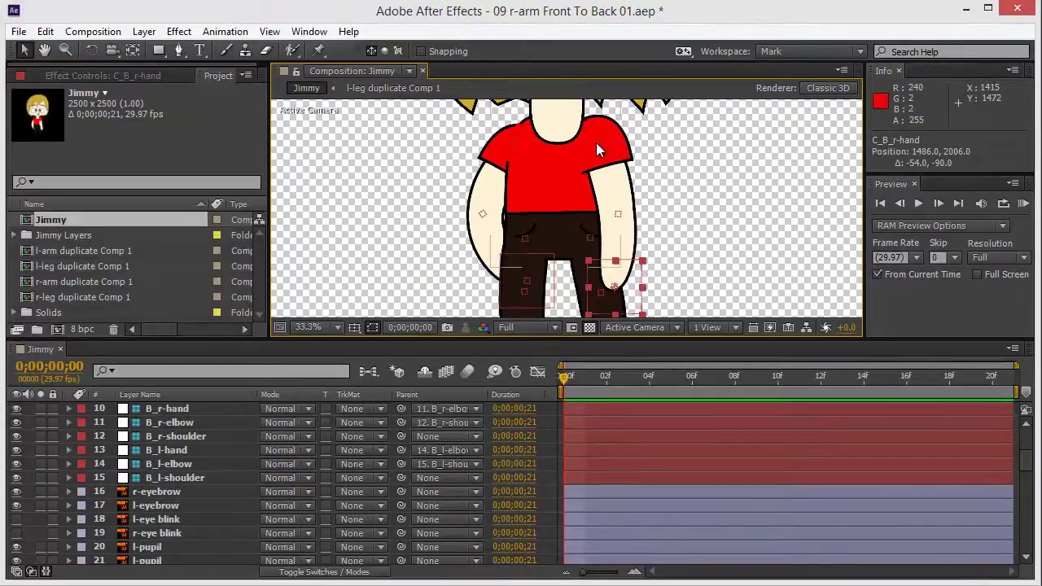
scroll(182, 449, down, 1)
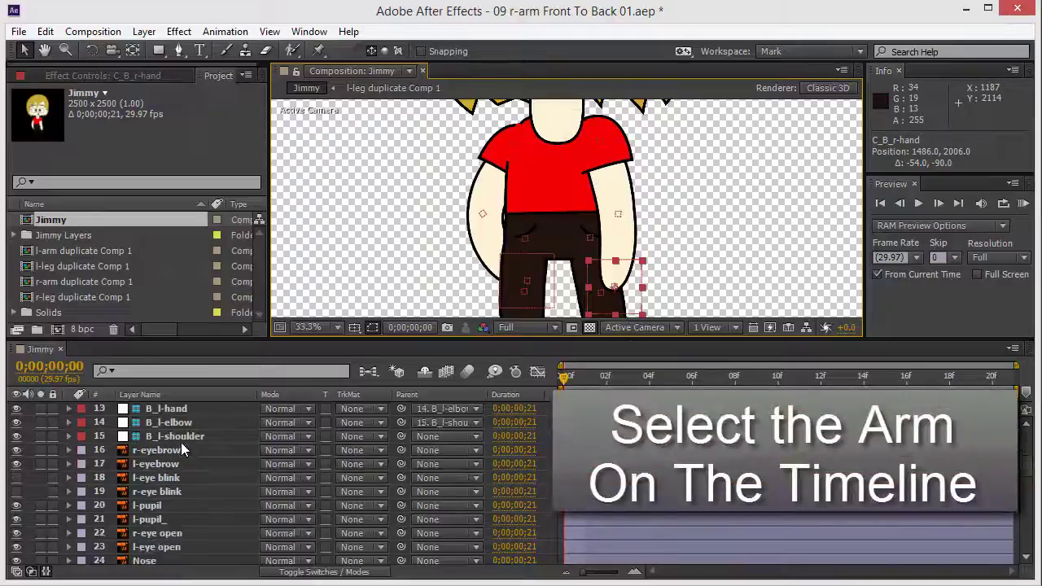
scroll(183, 450, down, 3)
scroll(184, 472, down, 1)
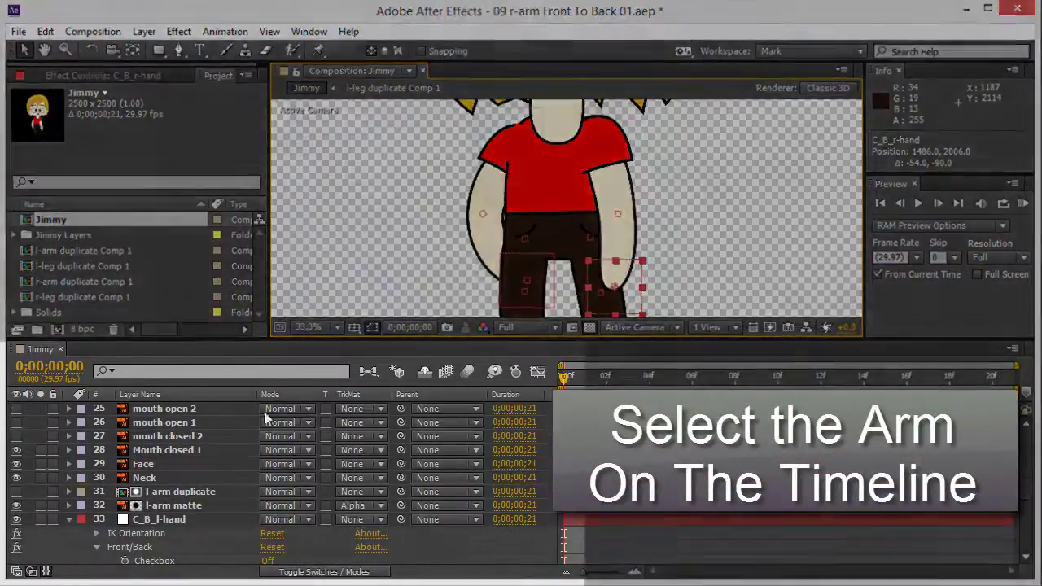
scroll(140, 500, down, 1)
scroll(140, 493, down, 6)
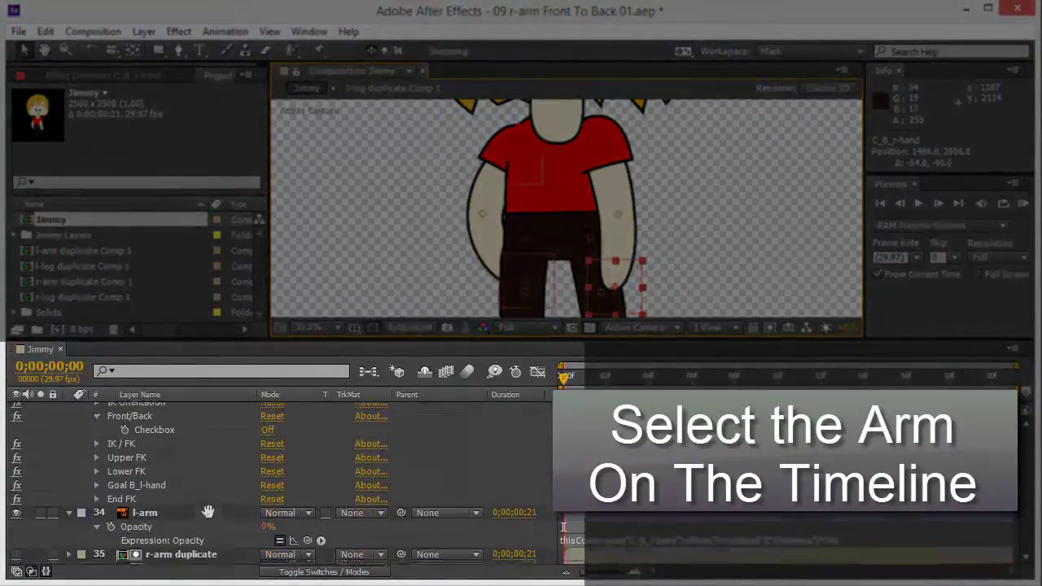
scroll(268, 480, down, 2)
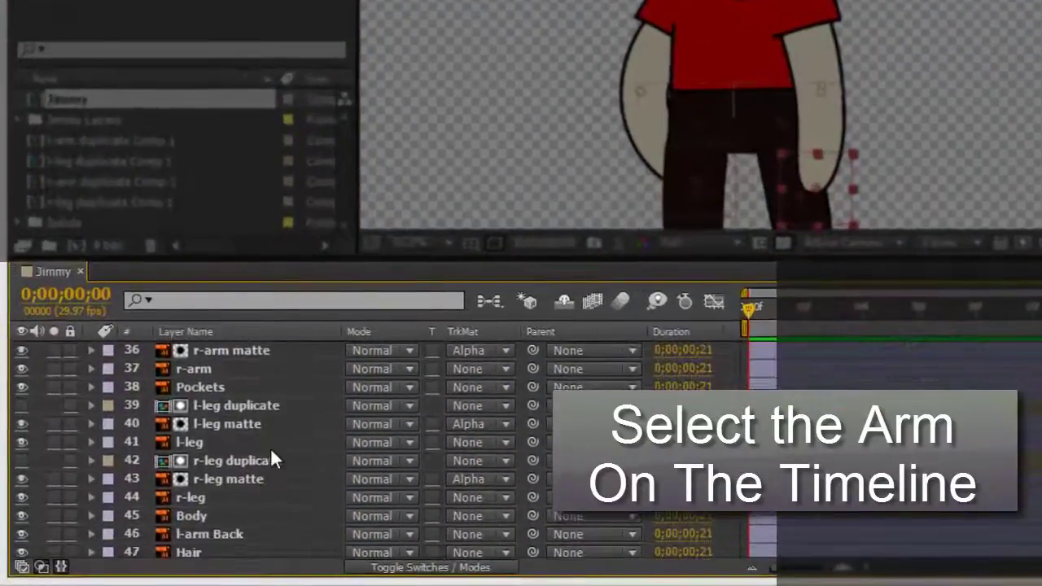
scroll(261, 530, up, 1)
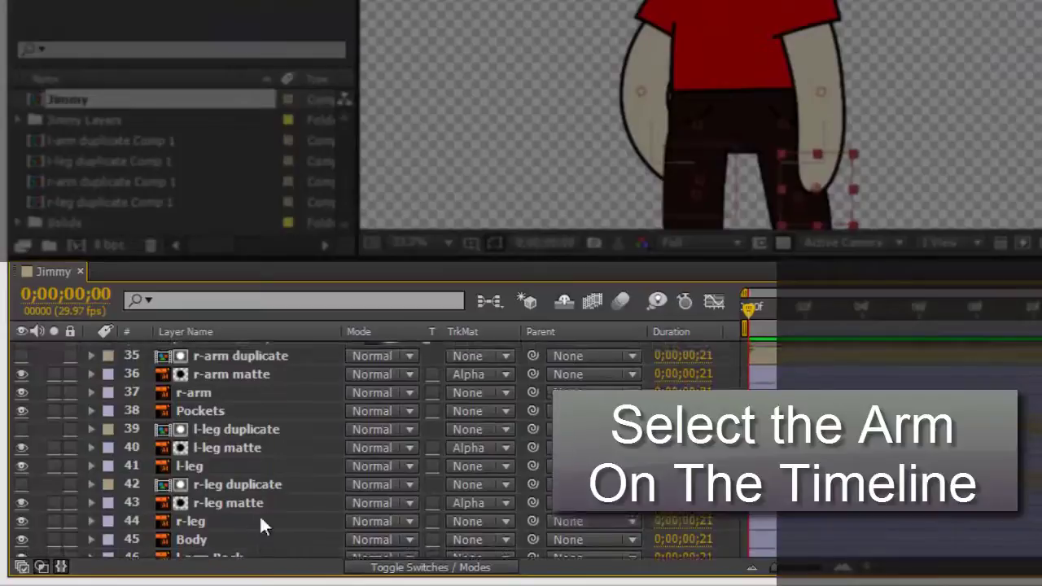
scroll(245, 505, up, 3)
click(208, 482)
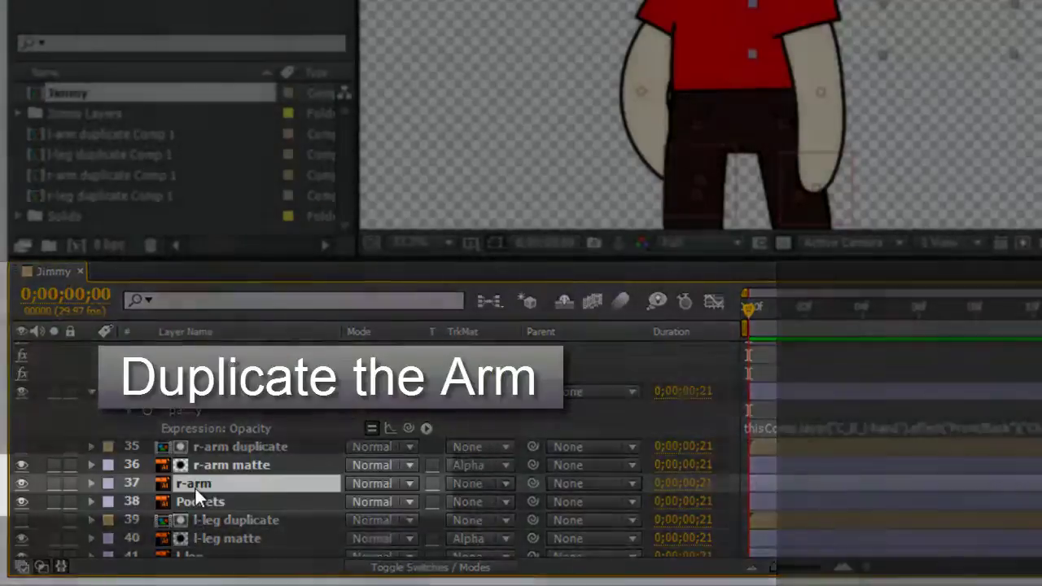
key(ctrl+d)
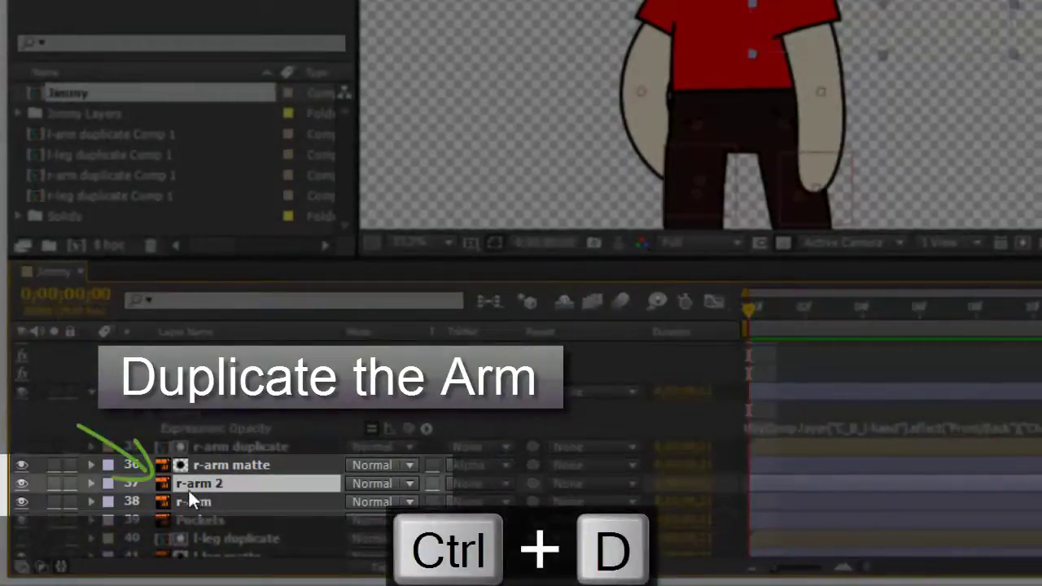
Rename the duplicated arm layer to "r-arm Back"
key(Return)
click(246, 484)
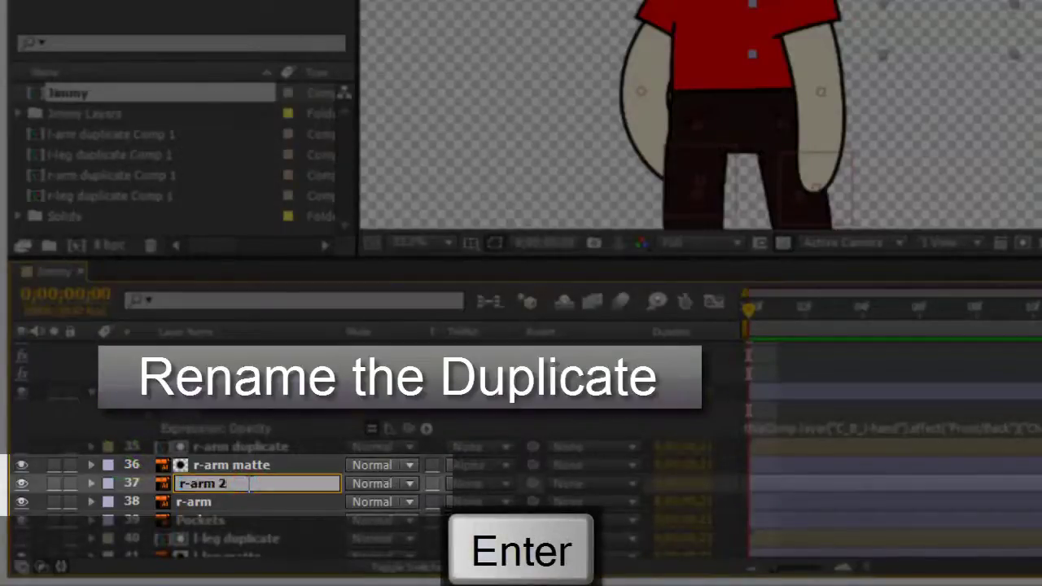
key(BackSpace)
key(BackSpace)
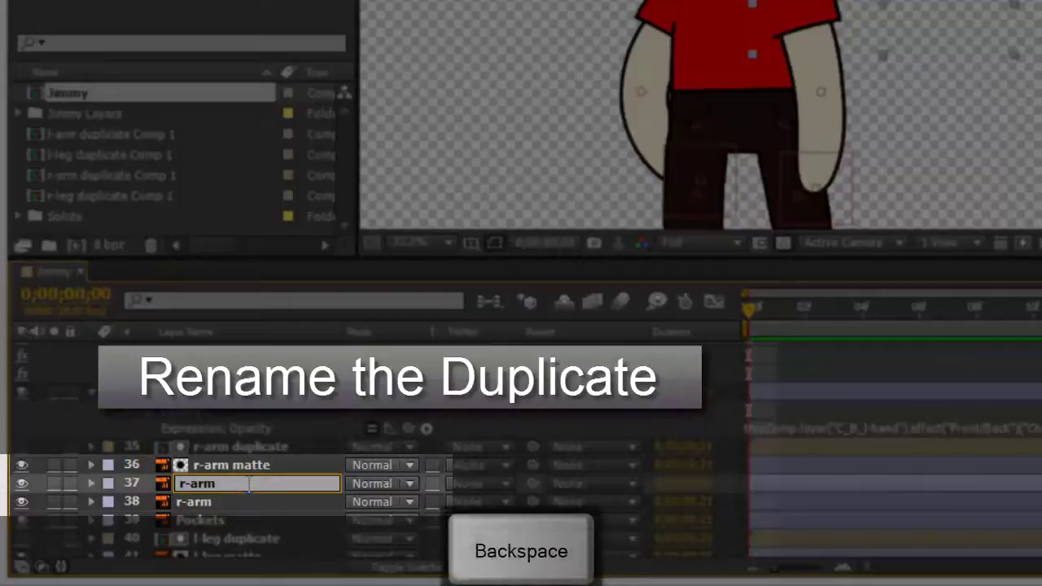
text(Bac)
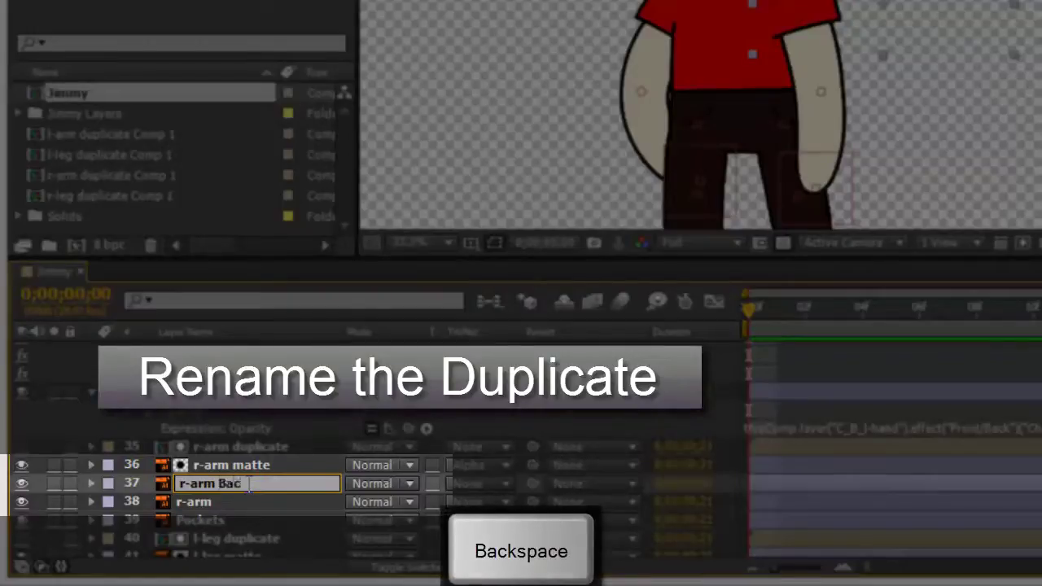
text(k)
key(Return)
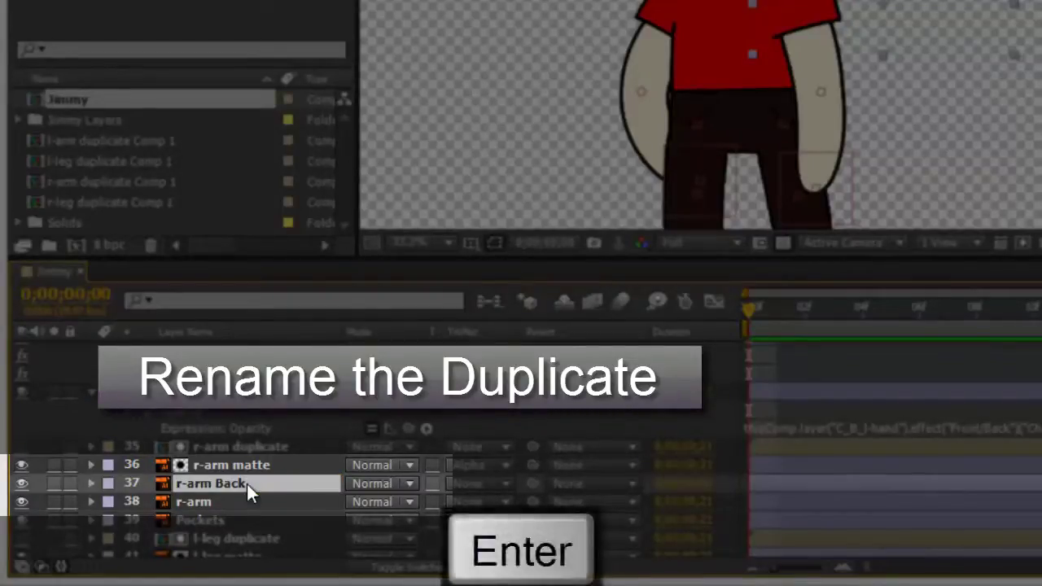
Enlarge the timeline and move the r-arm Back layer below Body, between l-arm Back and Hair
key(grave)
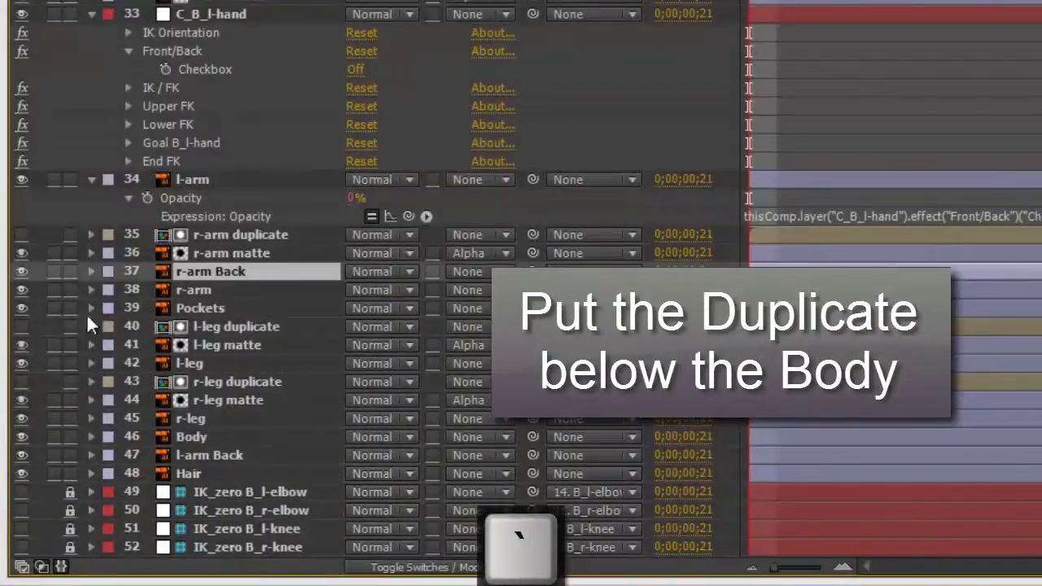
drag(201, 279, 221, 468)
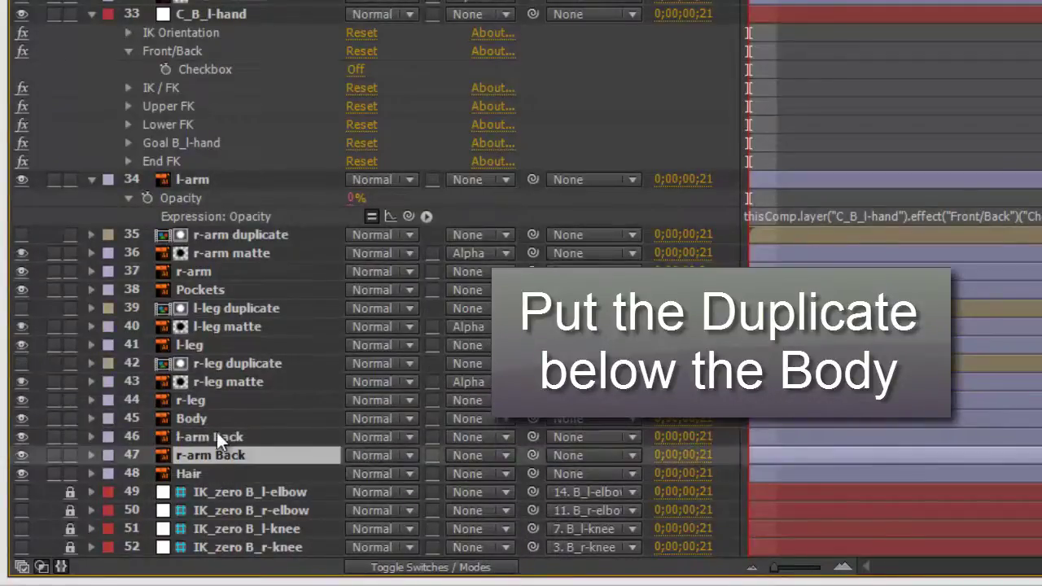
click(217, 436)
click(209, 452)
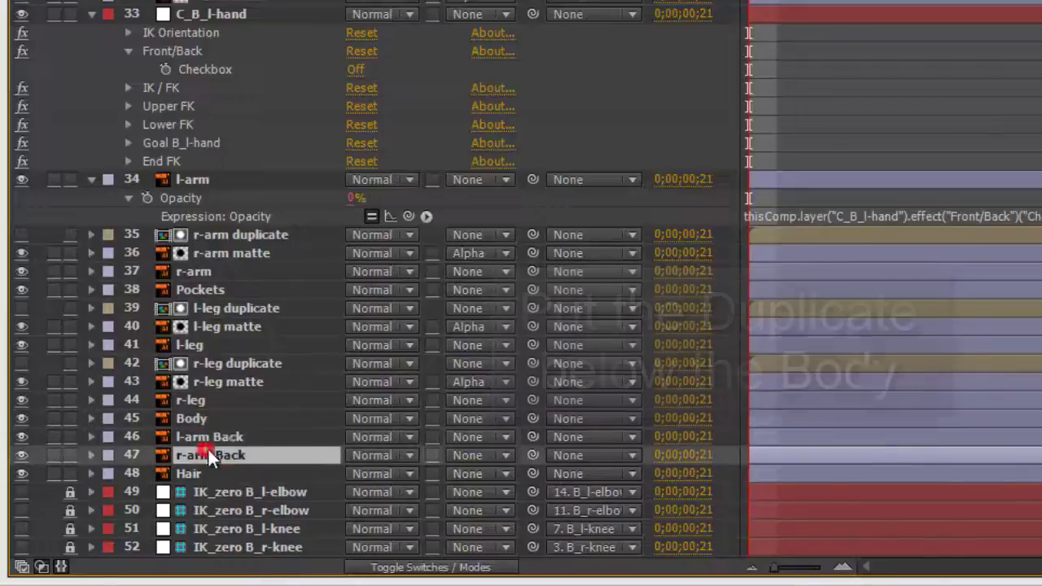
Examine the red rig layers to tell the C_B hand and foot controllers apart from the bone layers
scroll(247, 264, up, 6)
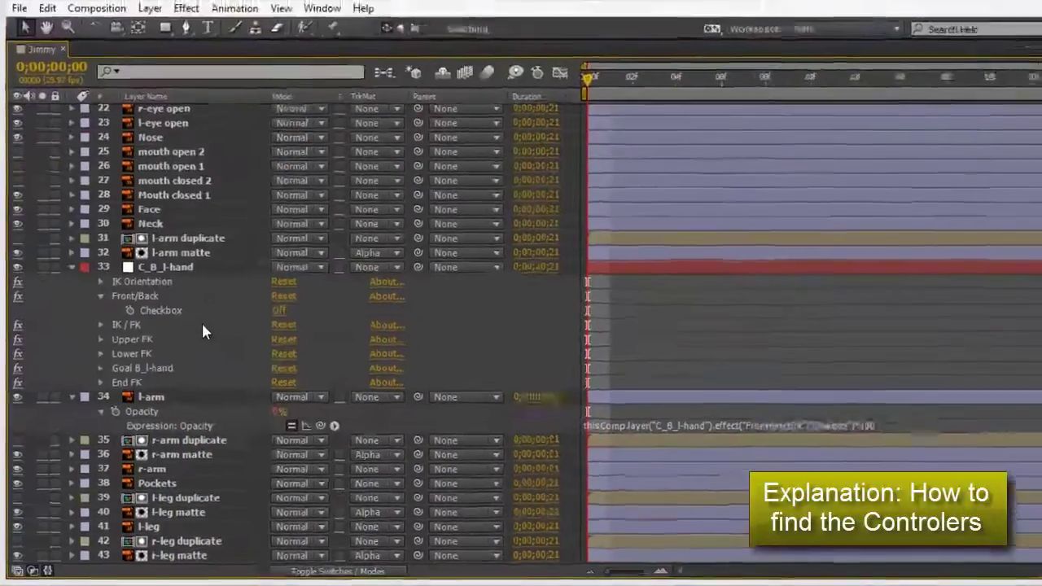
scroll(194, 335, up, 4)
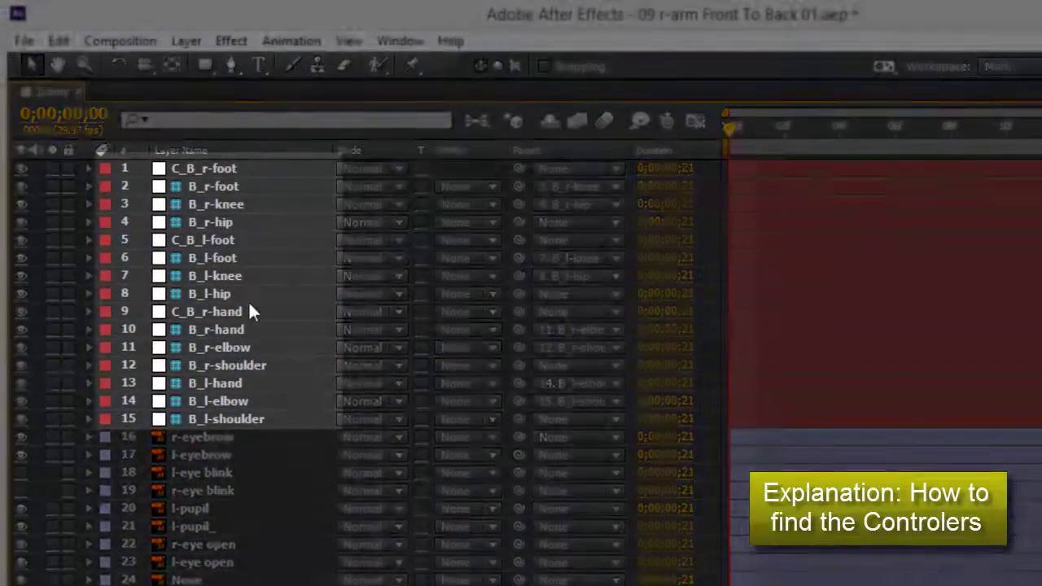
click(201, 311)
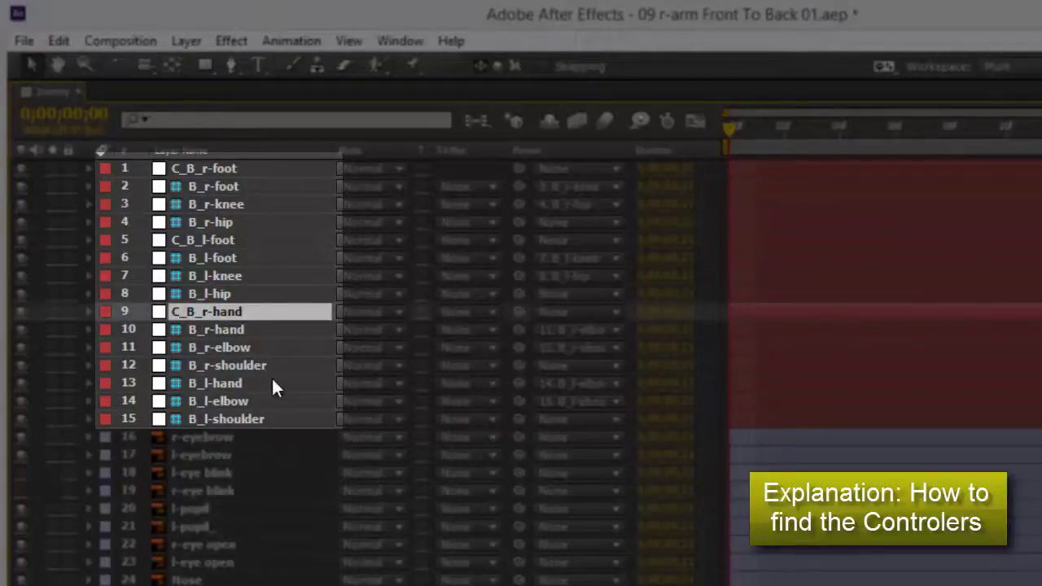
click(173, 333)
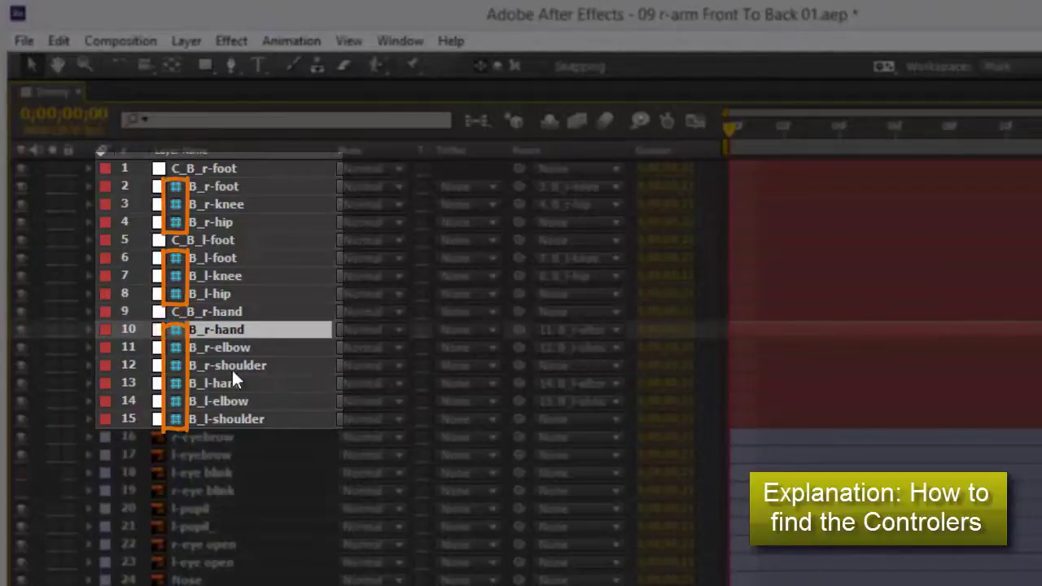
click(210, 312)
click(206, 237)
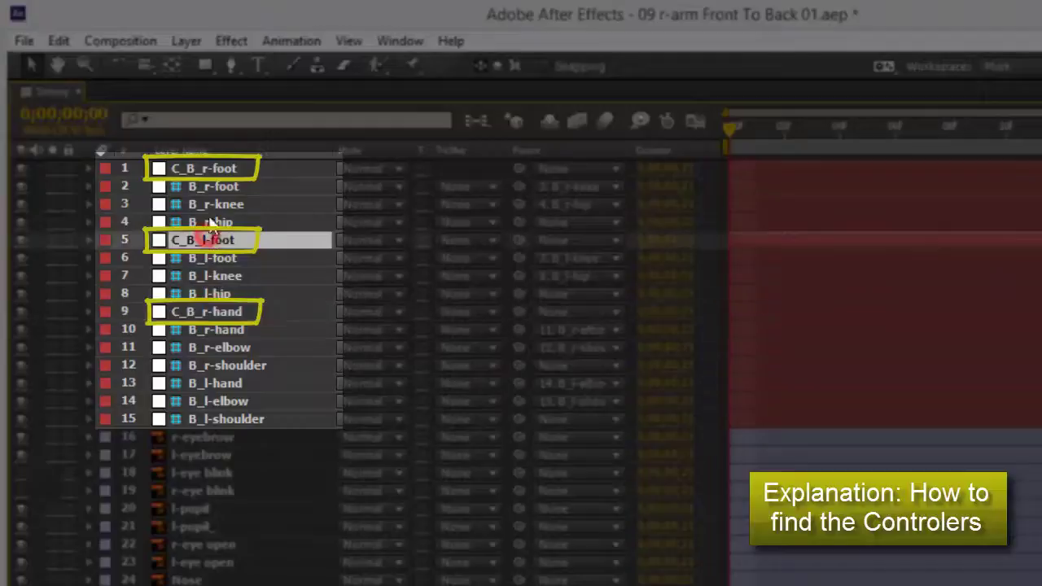
click(209, 170)
Move the C_B_r-hand controller layer directly above the r-arm layer in the stacking order
click(198, 313)
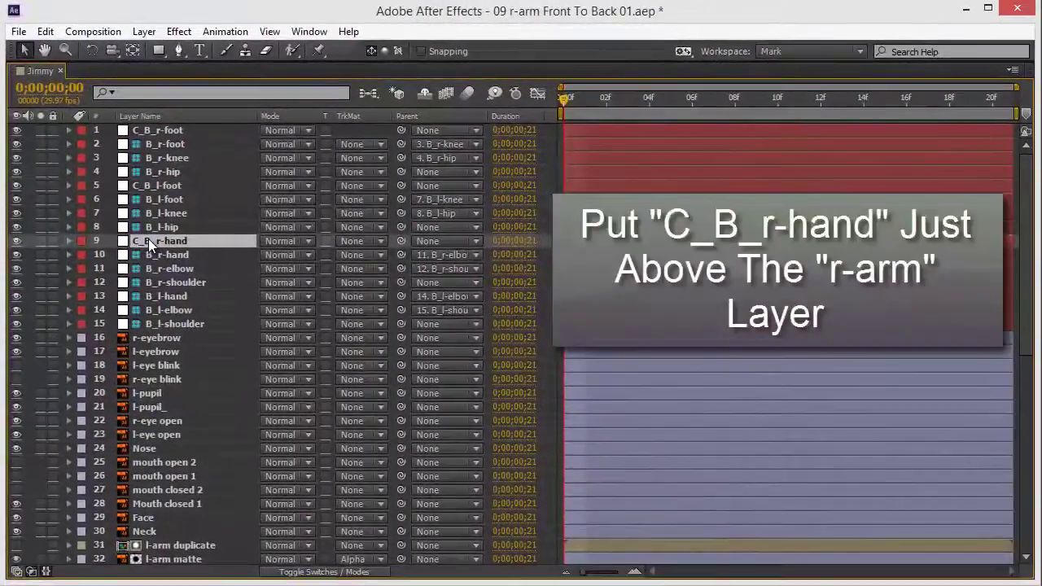
drag(159, 256, 165, 585)
drag(153, 546, 143, 515)
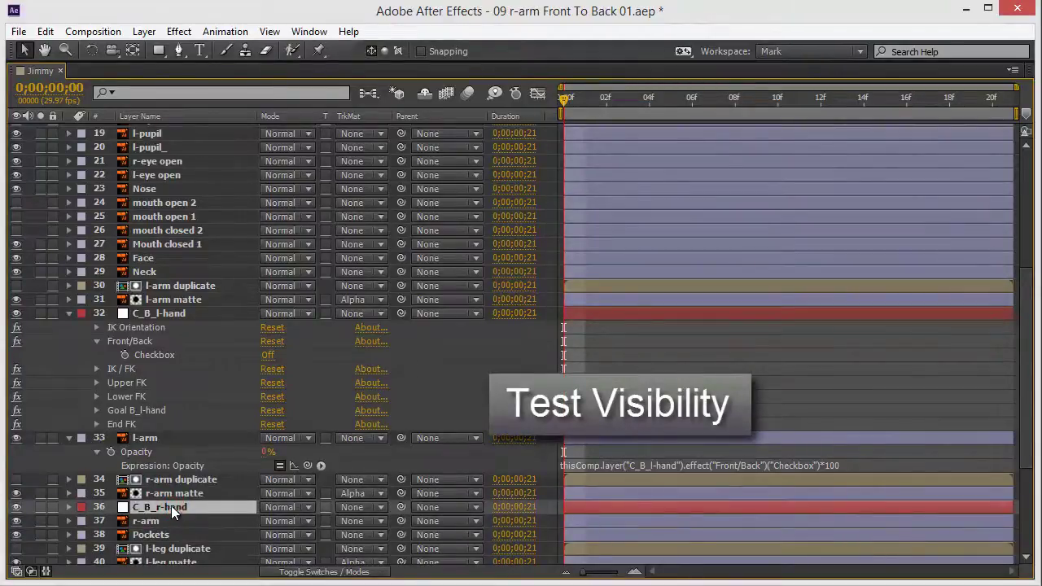
Check the stacking order of the back arm layers relative to the Body layer
scroll(161, 504, down, 4)
scroll(145, 505, down, 1)
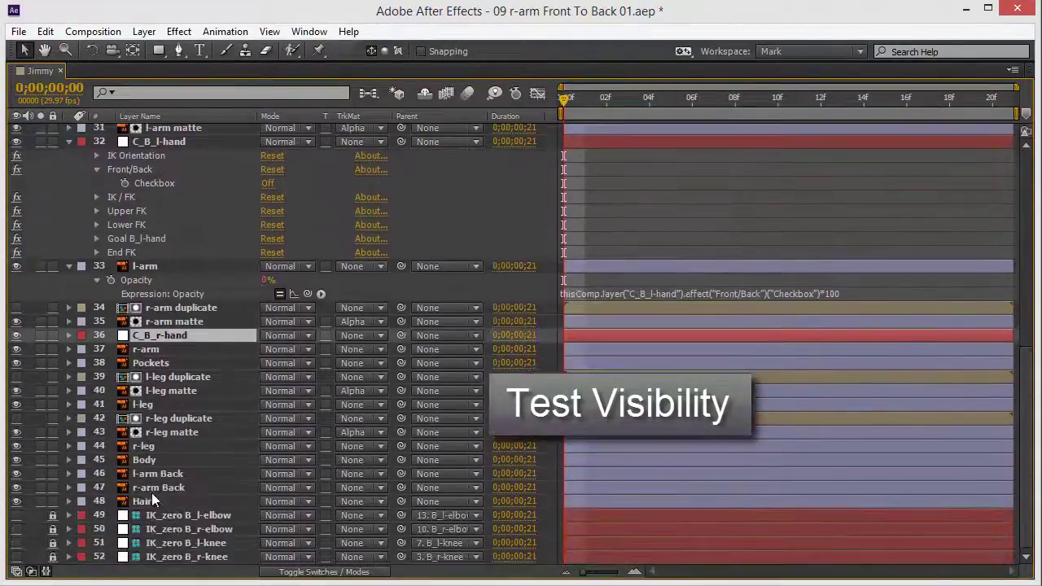
click(153, 473)
click(143, 461)
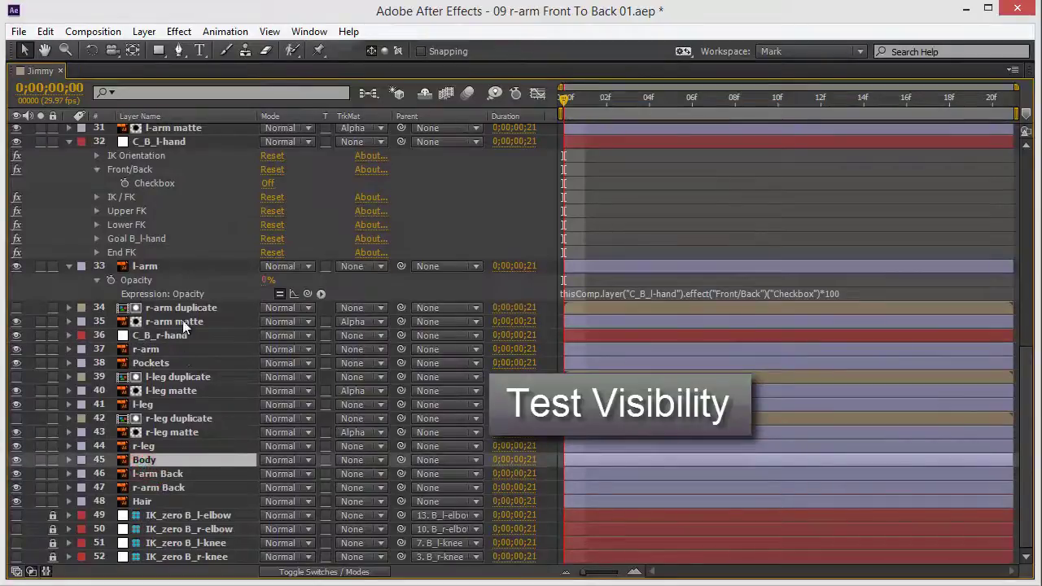
scroll(184, 324, up, 2)
Restore the normal panel layout and toggle the r-arm layer's visibility off and on to compare the front and back arms
key(grave)
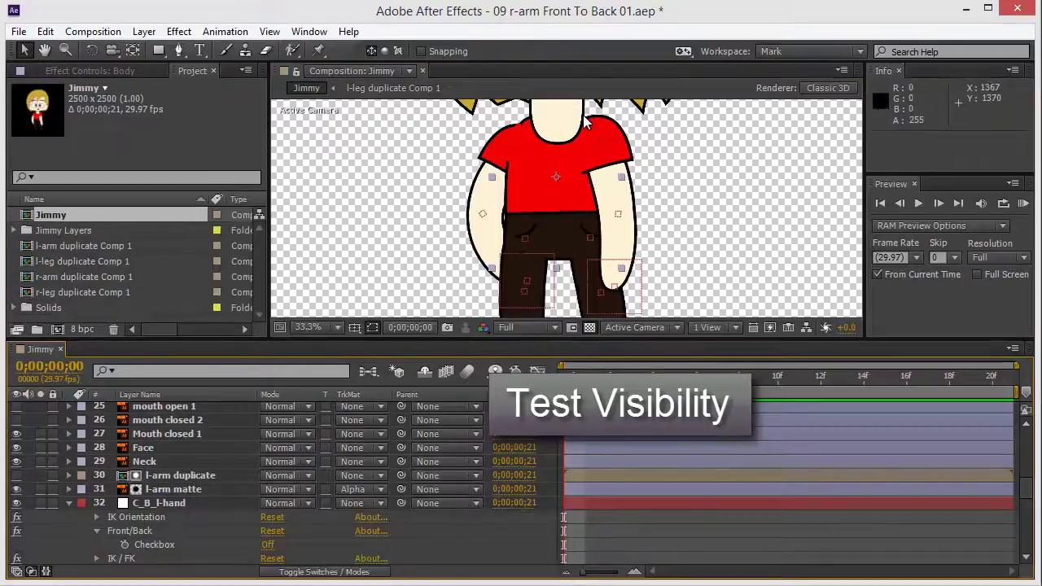
scroll(158, 463, up, 5)
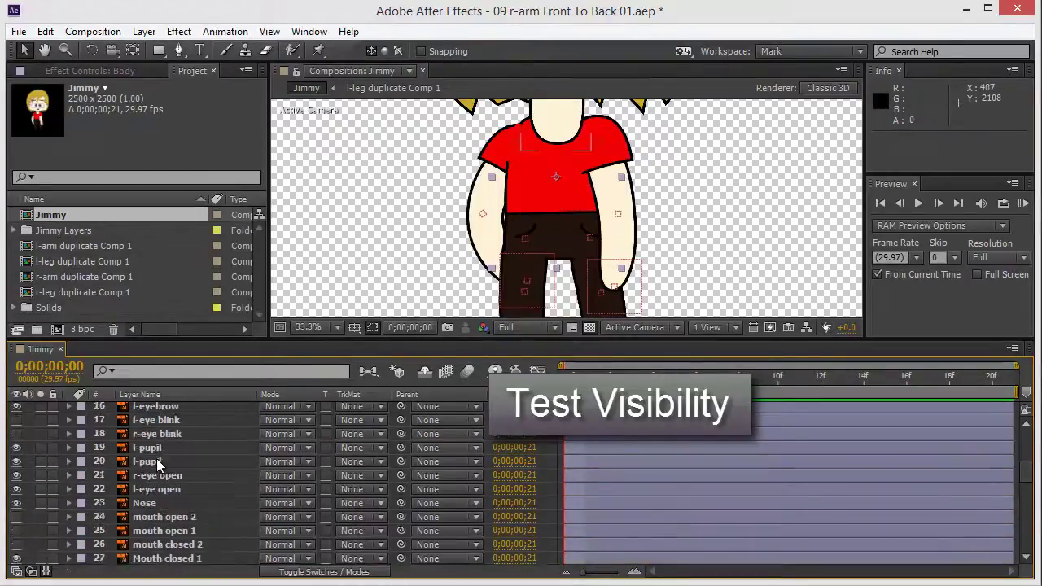
scroll(157, 462, down, 3)
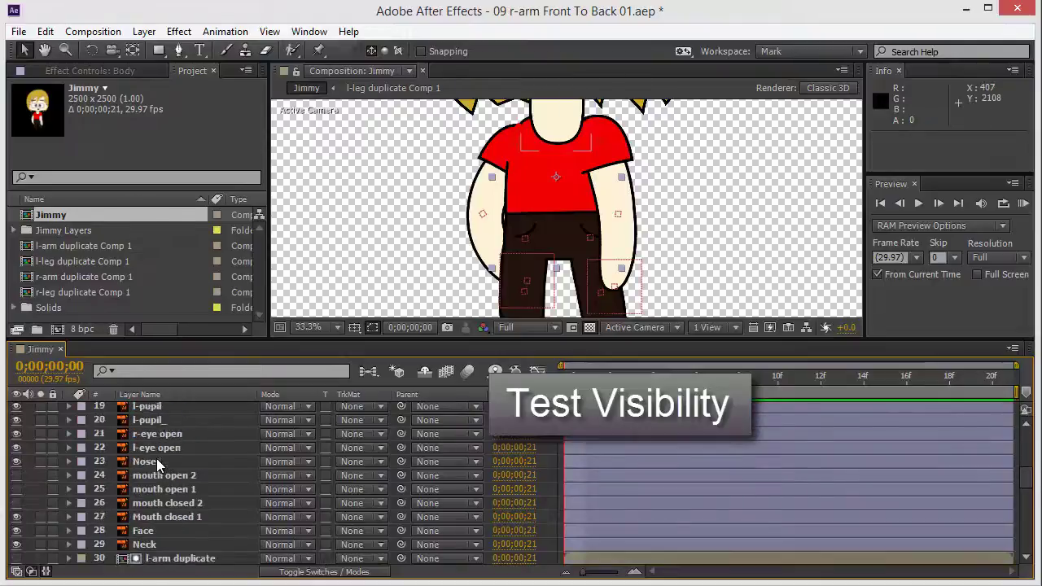
scroll(160, 483, down, 10)
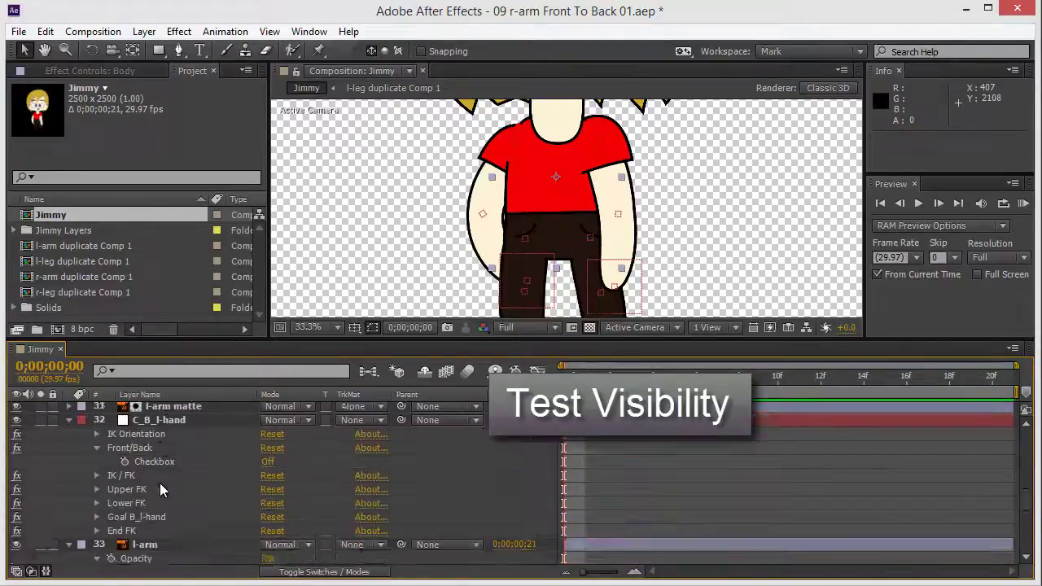
click(156, 490)
click(152, 503)
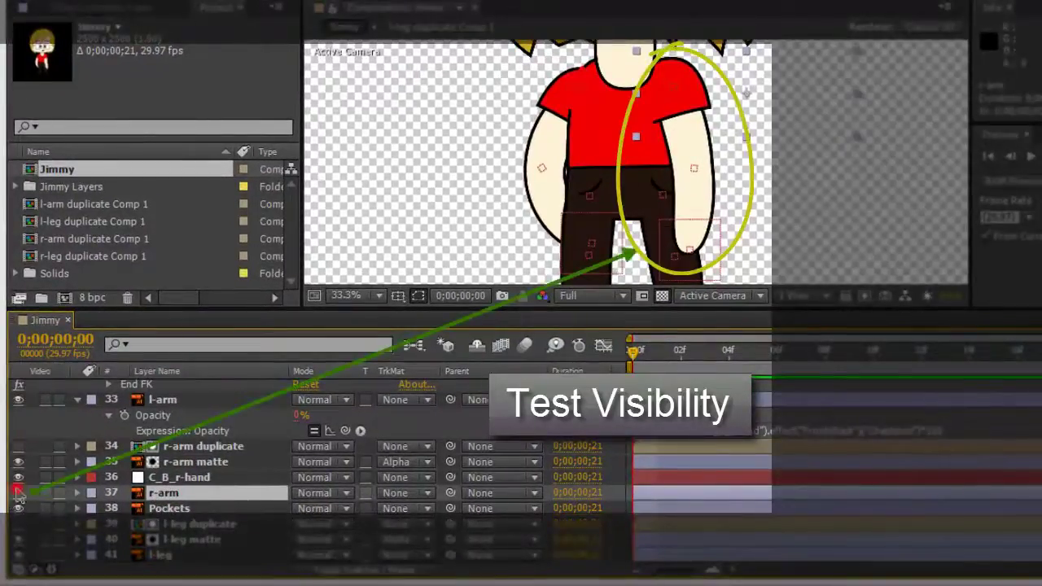
click(18, 493)
click(18, 493)
click(18, 493)
click(18, 493)
click(18, 493)
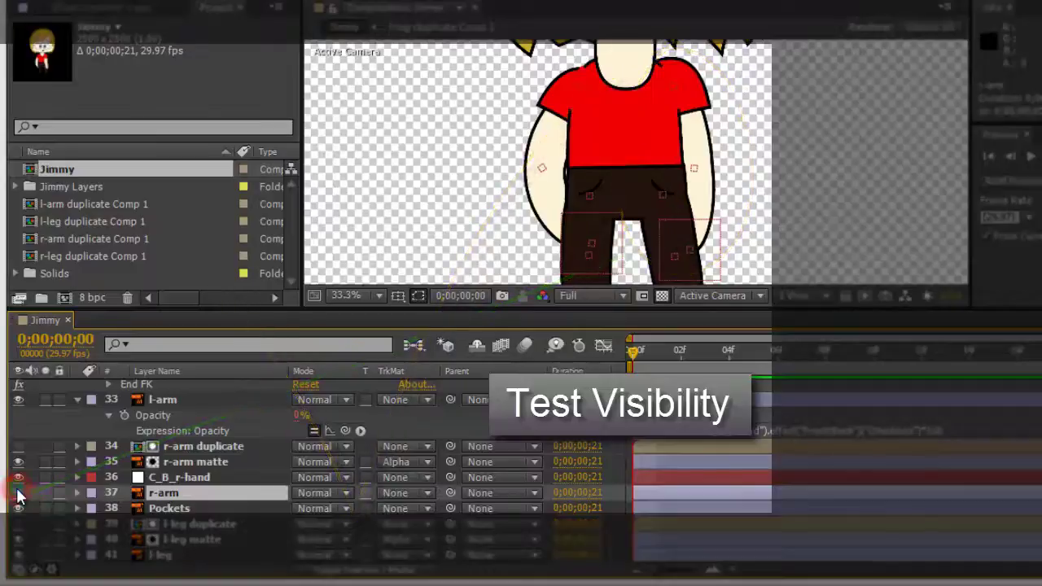
click(18, 492)
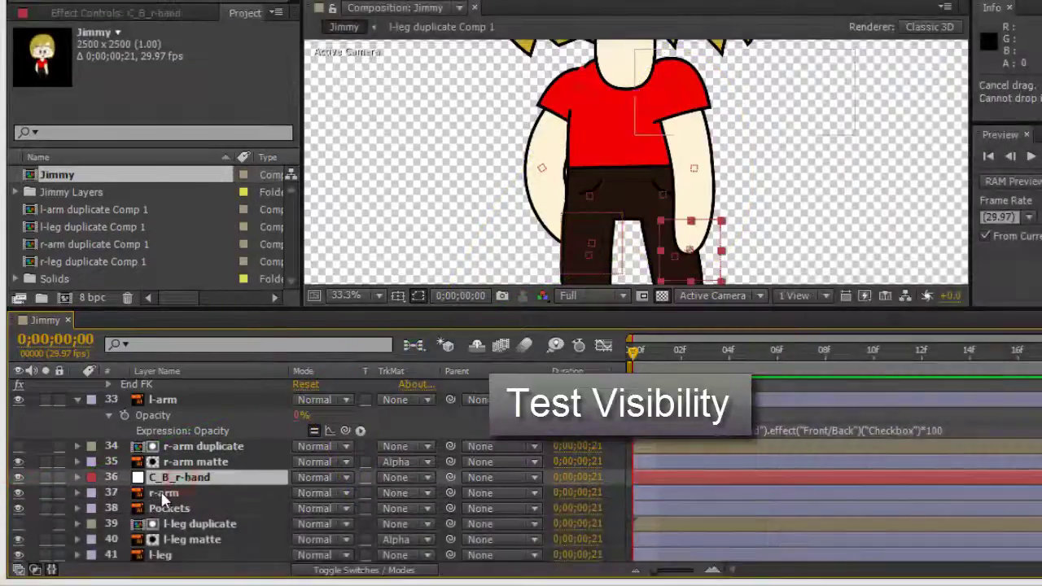
Reveal the Opacity property of the r-arm layer and apply a Checkbox Control effect to the C_B_r-hand layer
click(163, 494)
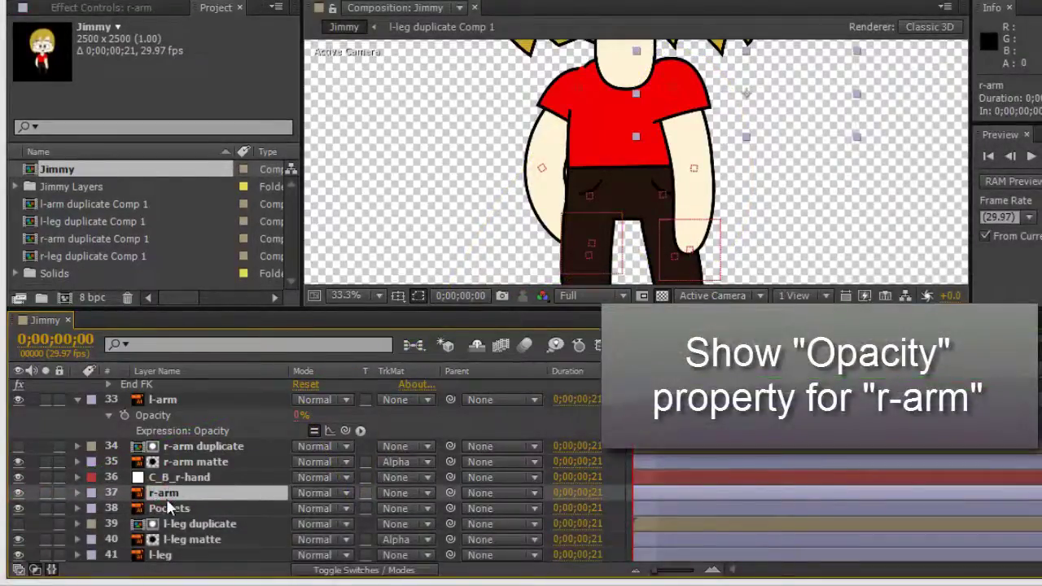
key(t)
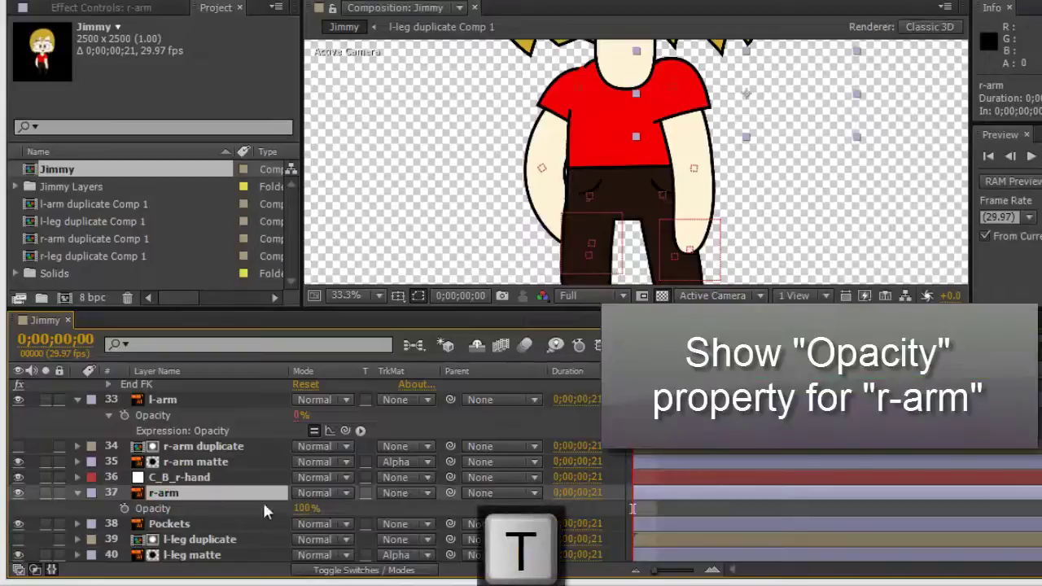
click(182, 483)
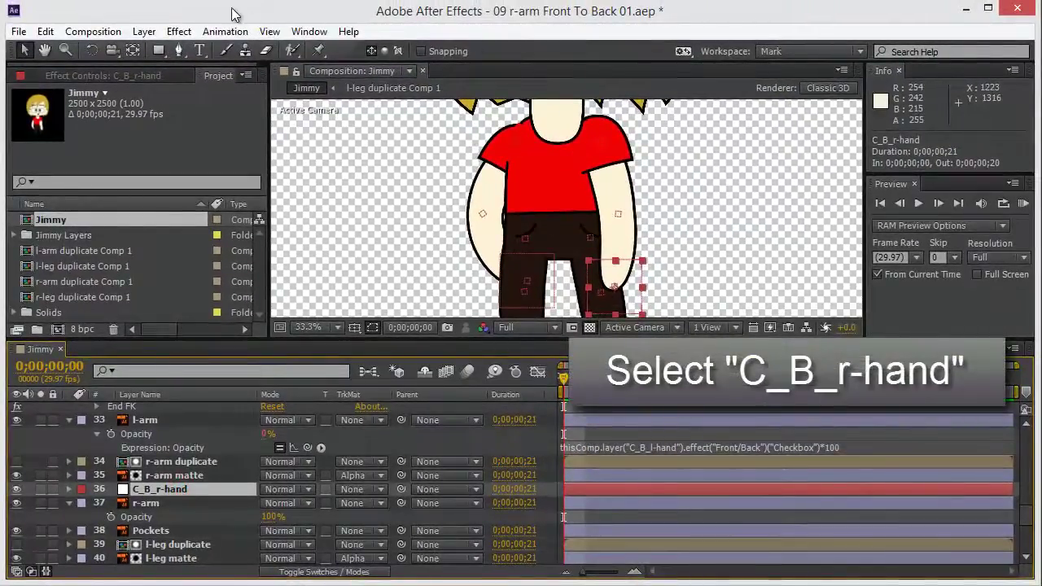
click(178, 31)
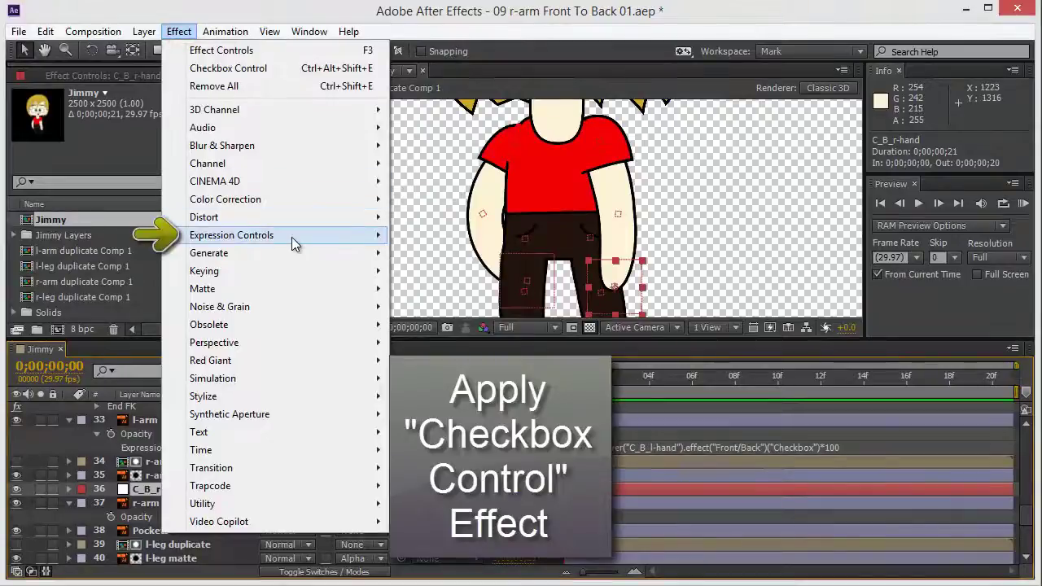
mouse_move(292, 237)
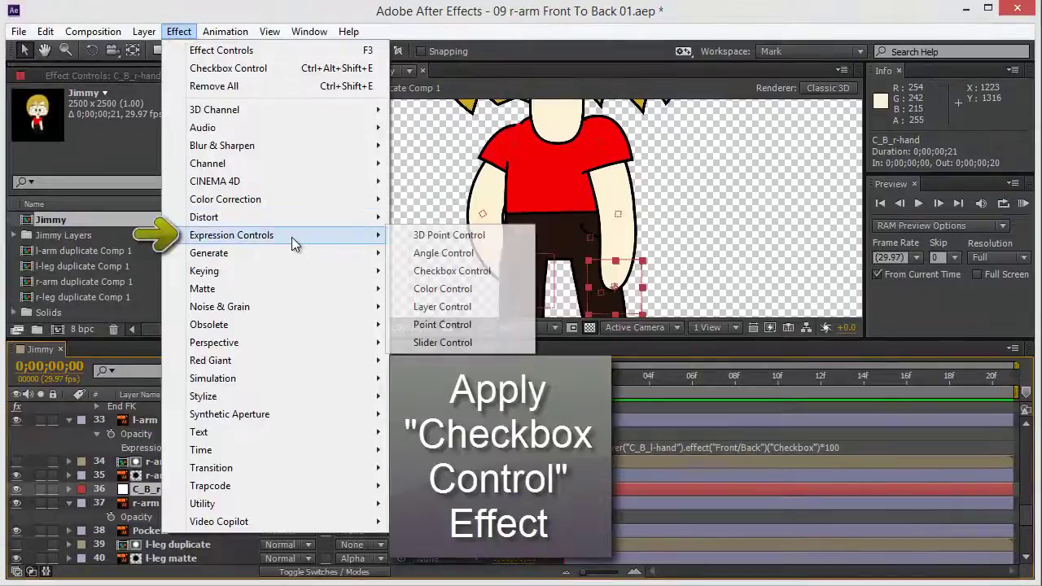
click(471, 279)
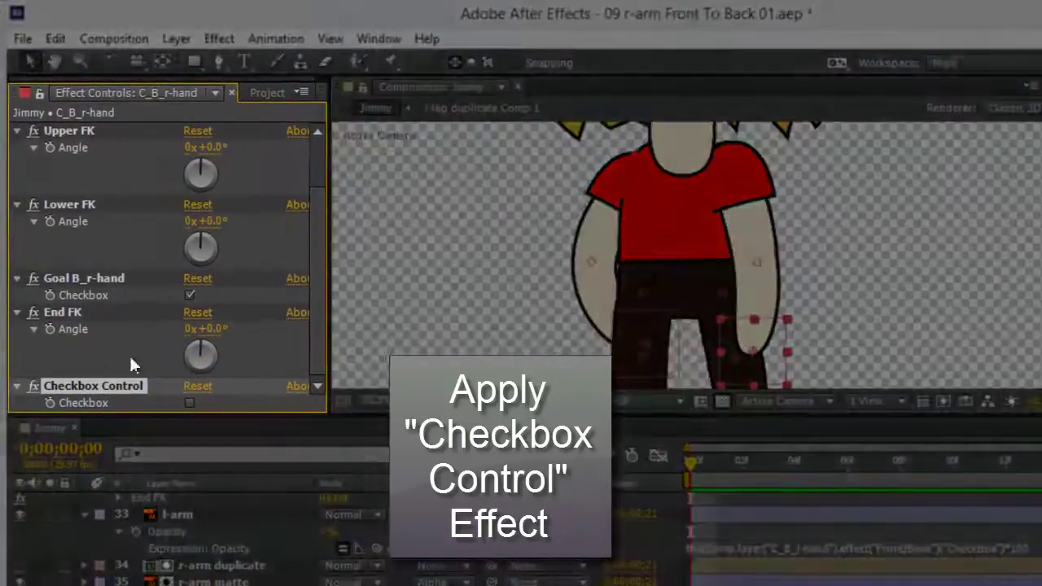
Collapse the C_B_r-hand effects from IK / FK through End FK together, keeping IK Orientation and Checkbox Control expanded
click(62, 312)
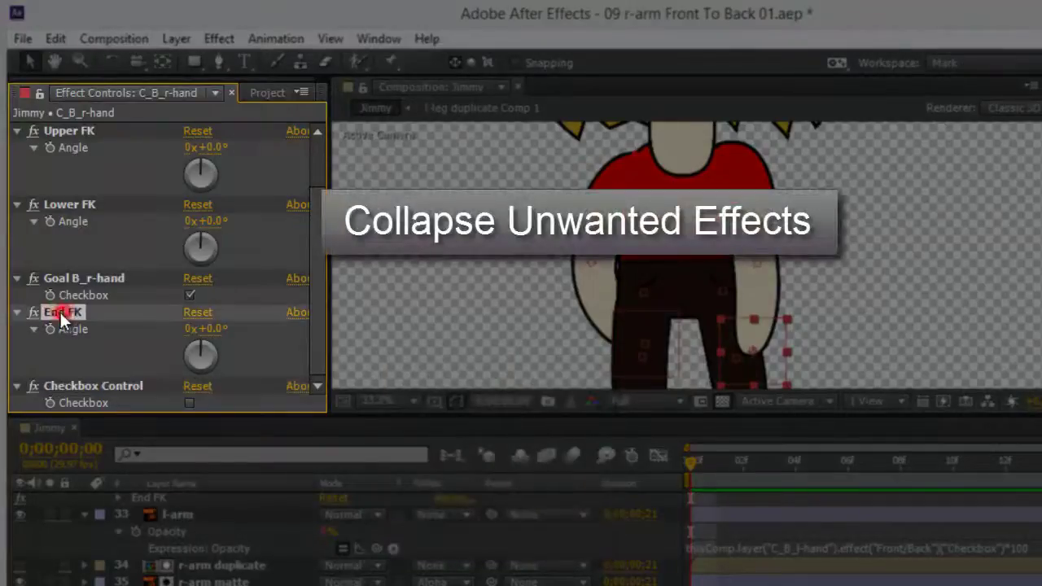
scroll(80, 307, up, 2)
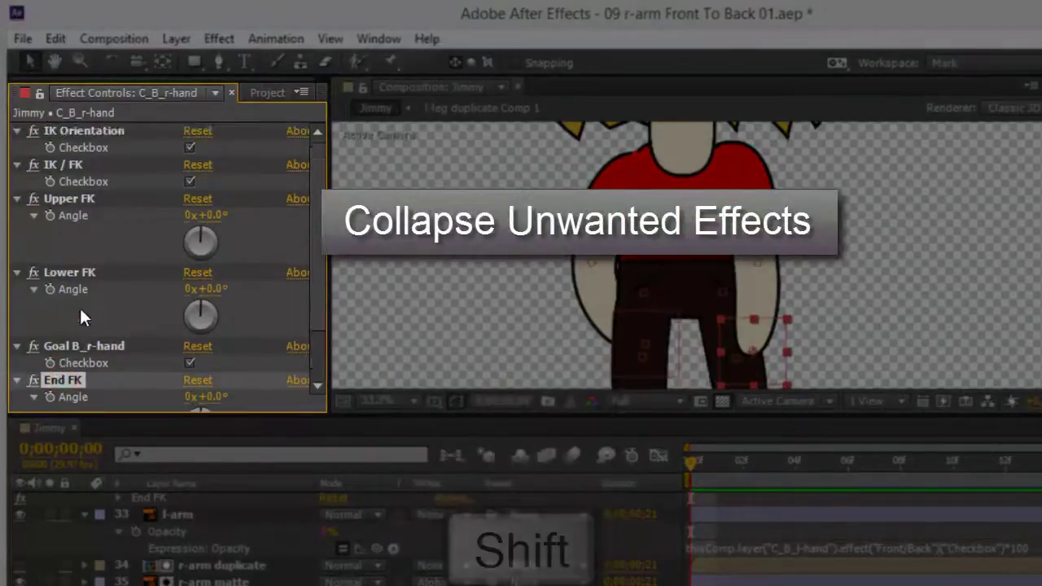
shift+click(63, 163)
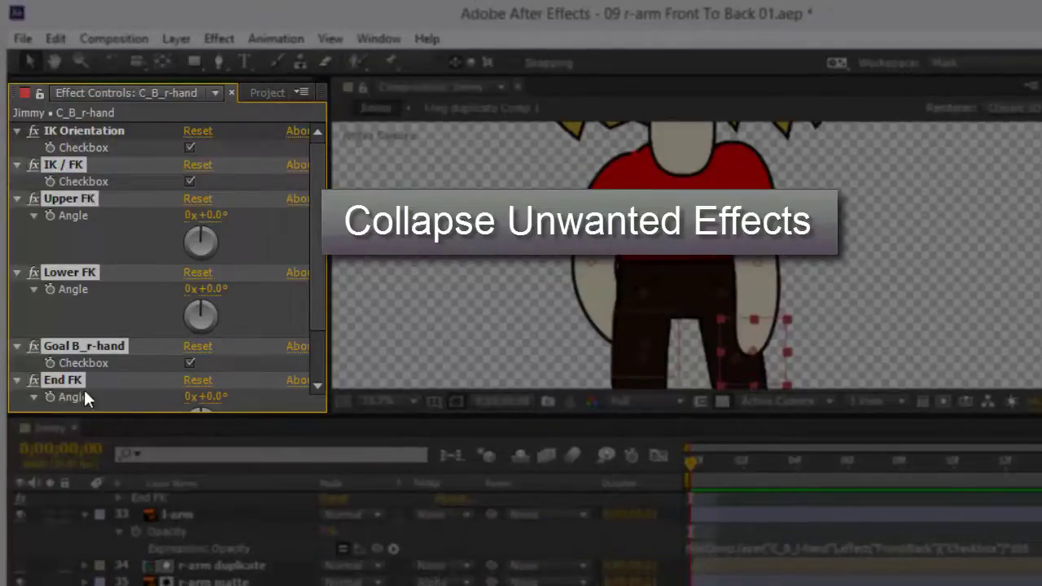
key(shift)
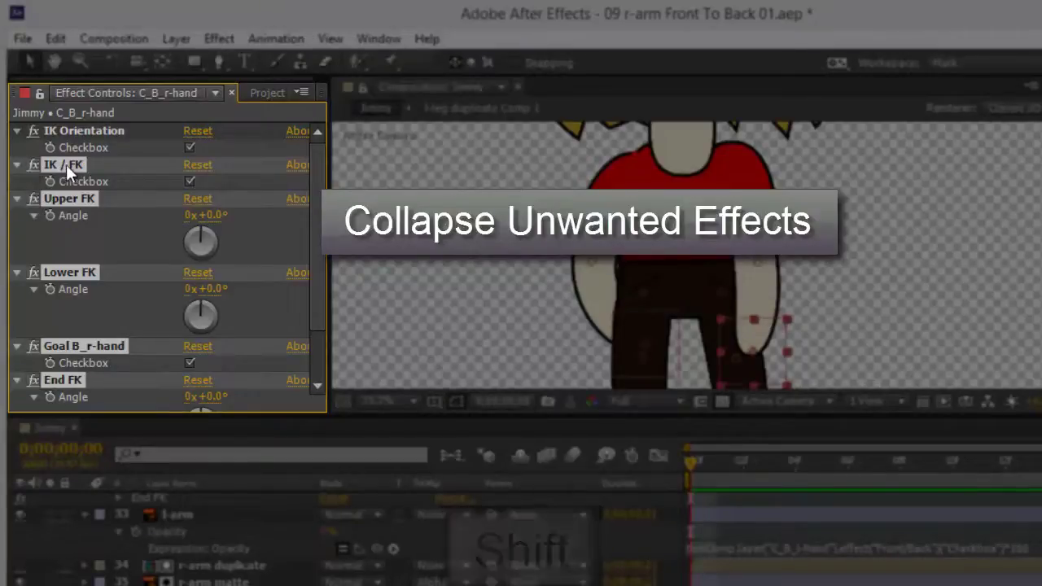
click(16, 166)
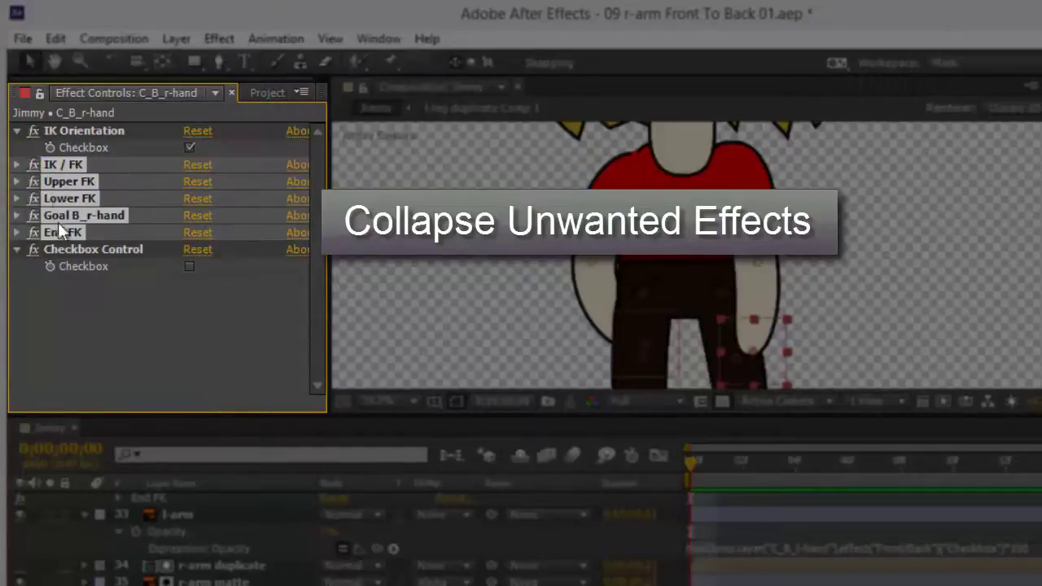
click(94, 310)
Rename the Checkbox Control effect to Front/Back and move it directly below IK Orientation
click(82, 249)
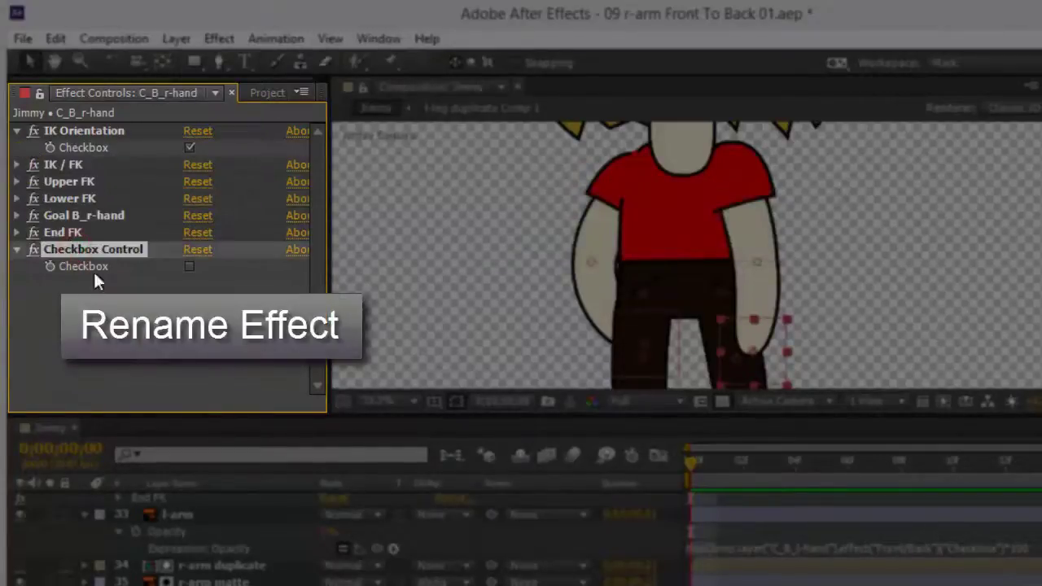
key(Return)
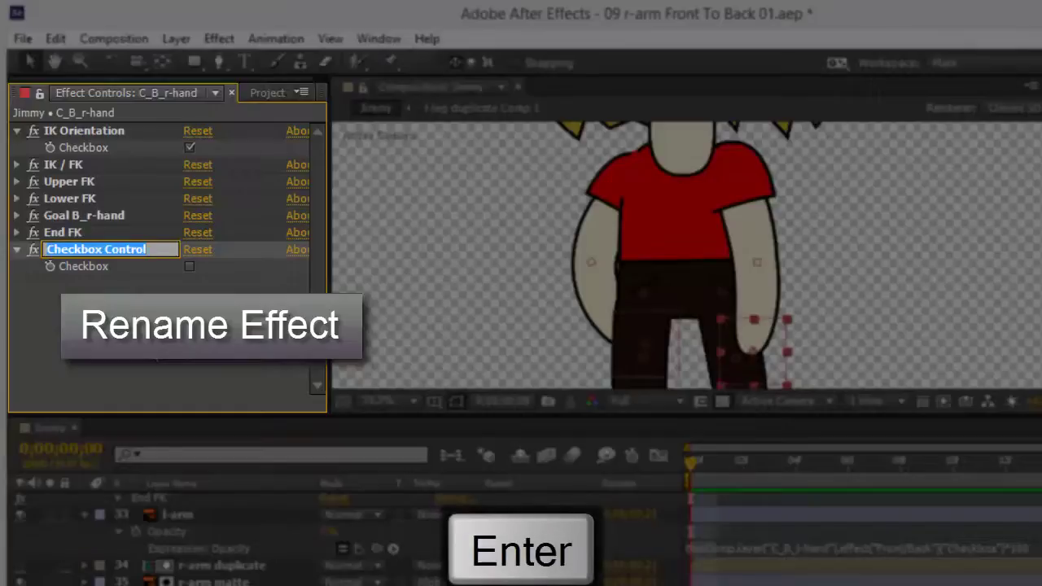
text(Front/B)
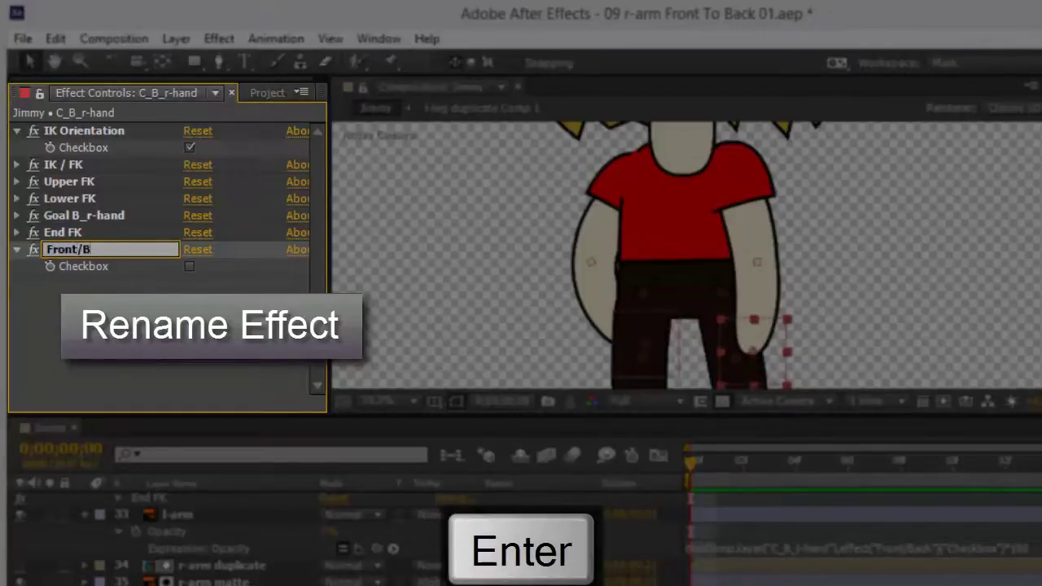
text(ack)
key(Return)
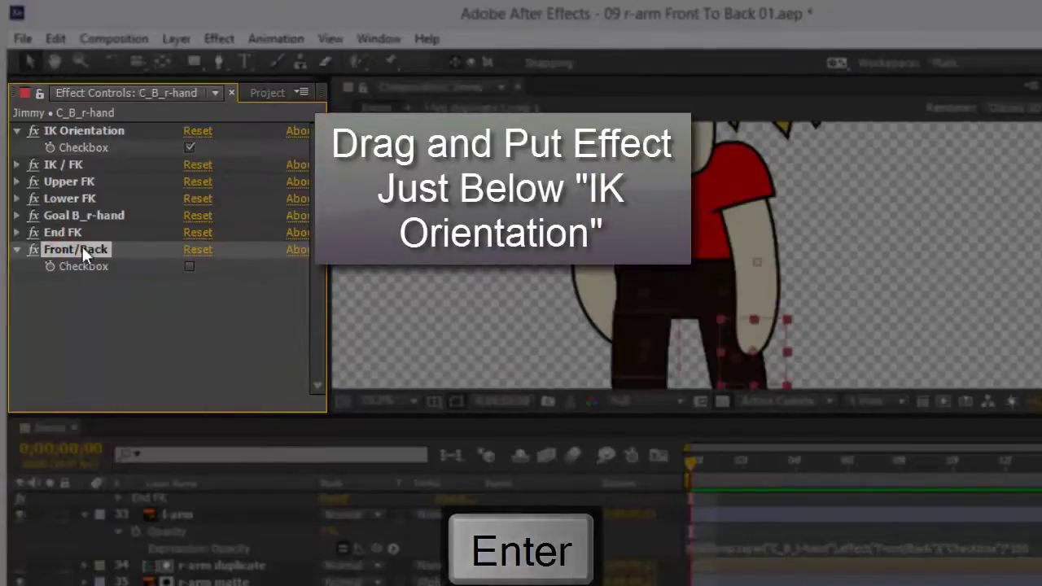
drag(83, 249, 58, 153)
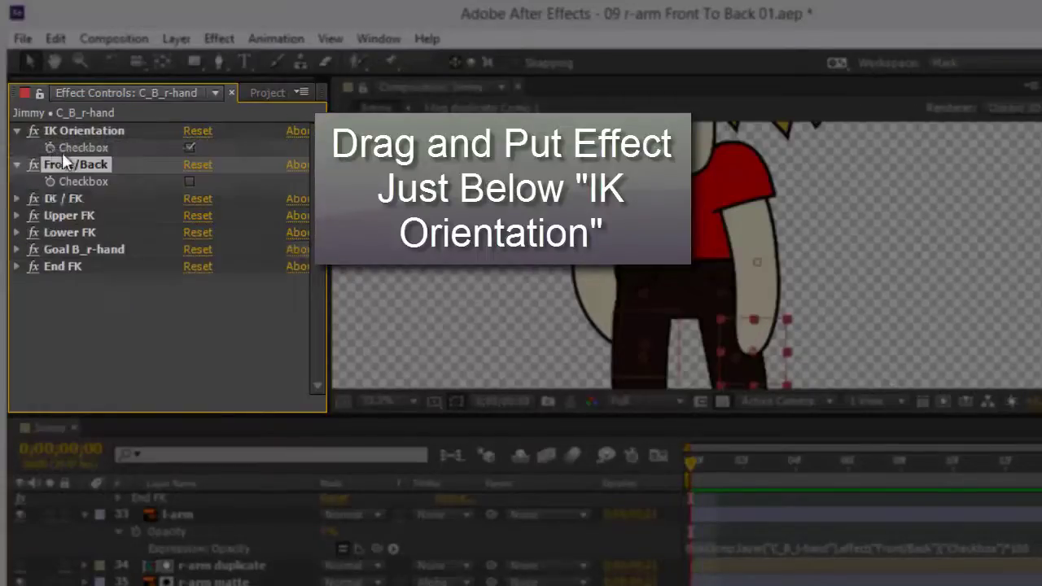
Turn on the Front/Back checkbox and reveal its Checkbox property under C_B_r-hand in the timeline
click(188, 181)
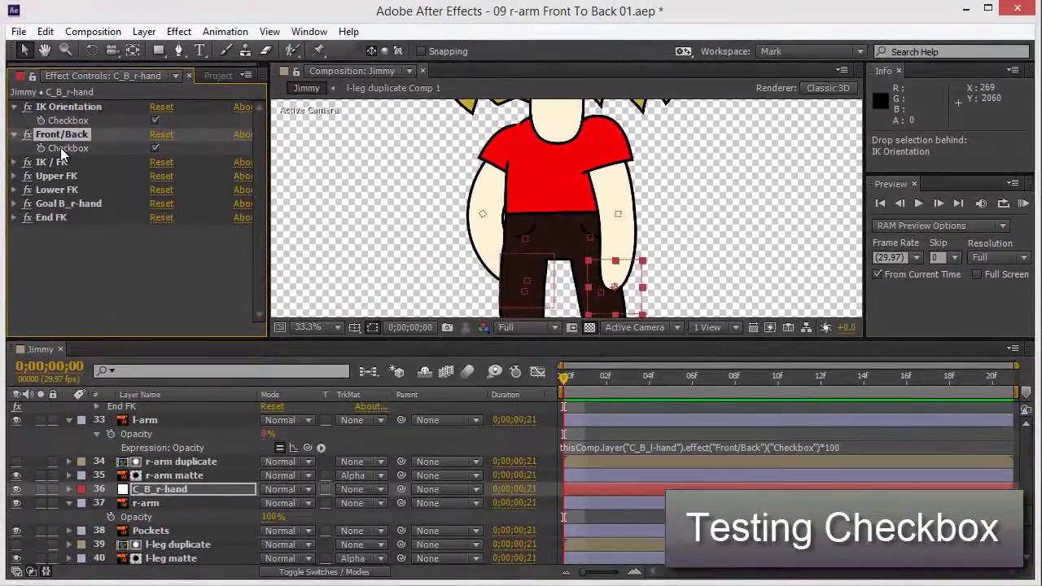
click(167, 488)
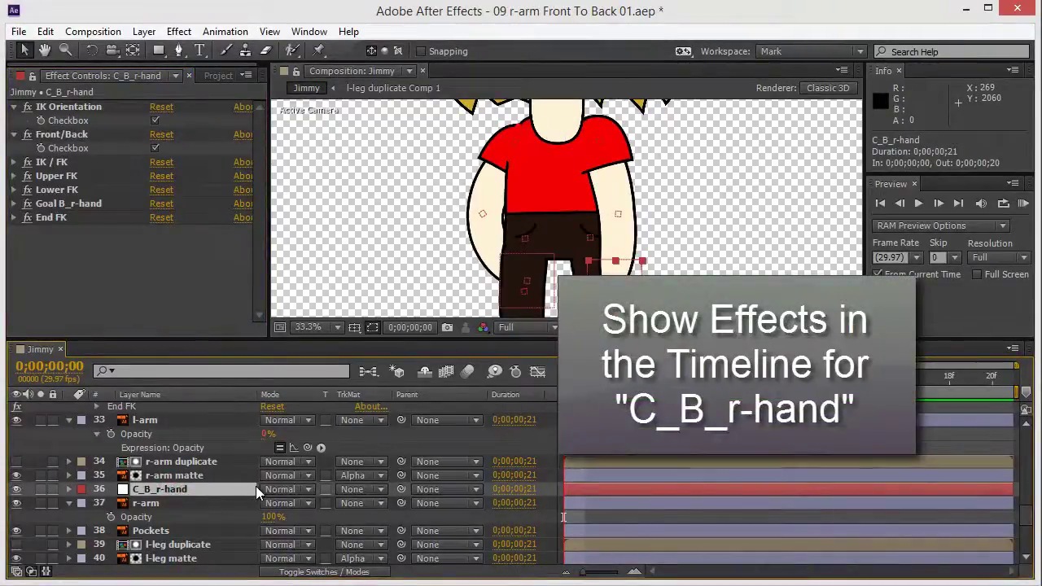
key(e)
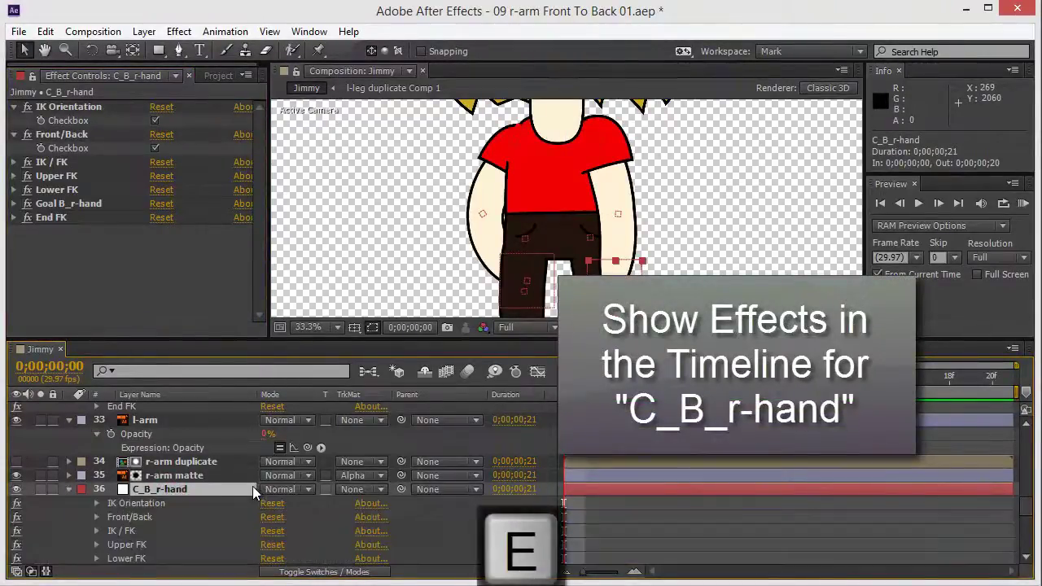
click(131, 476)
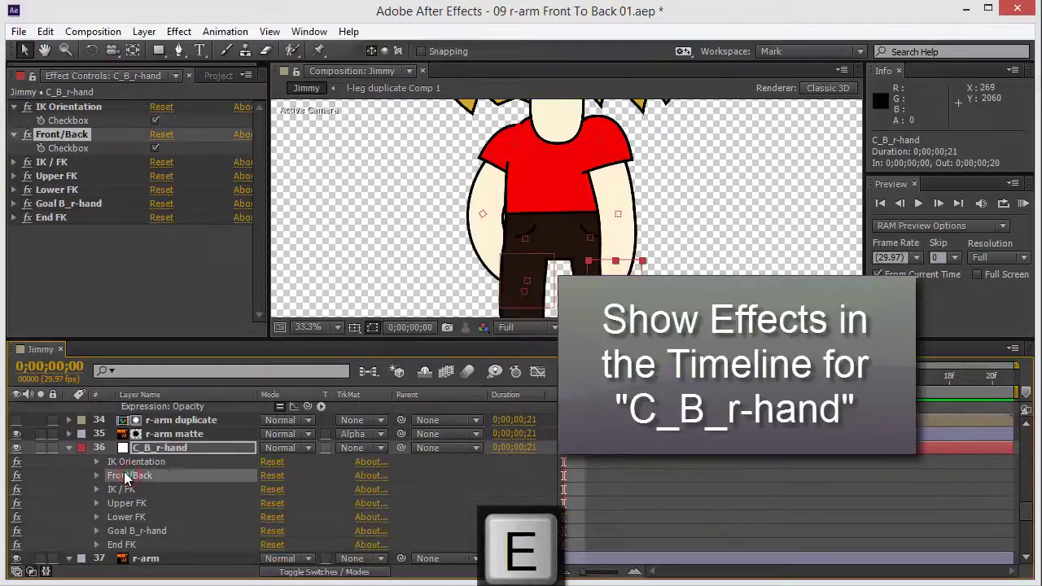
click(96, 476)
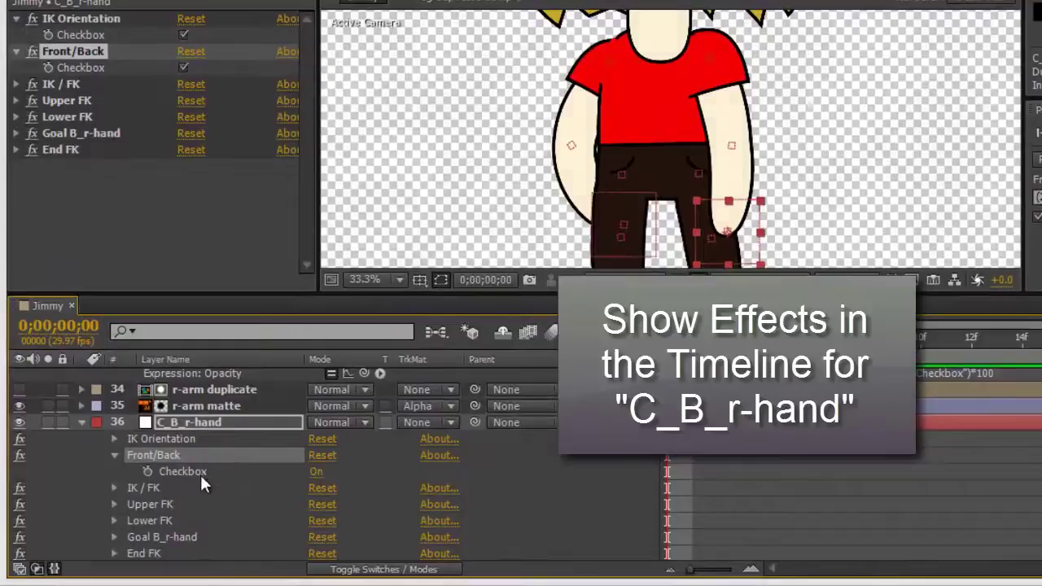
click(198, 474)
Add an expression to the r-arm layer's Opacity that links it to the Front/Back Checkbox of C_B_r-hand
scroll(261, 448, down, 3)
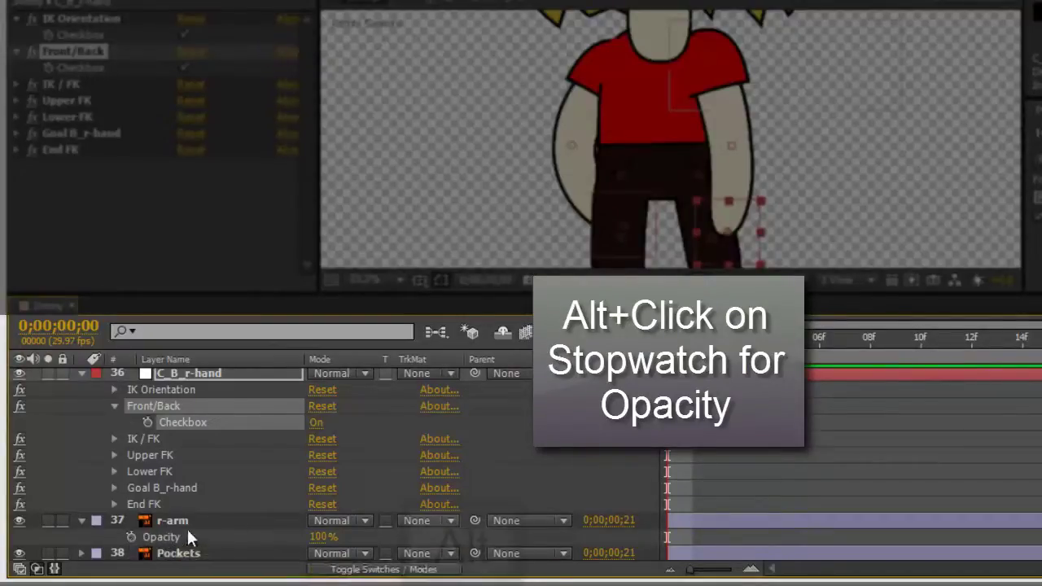
key(alt)
alt+click(131, 536)
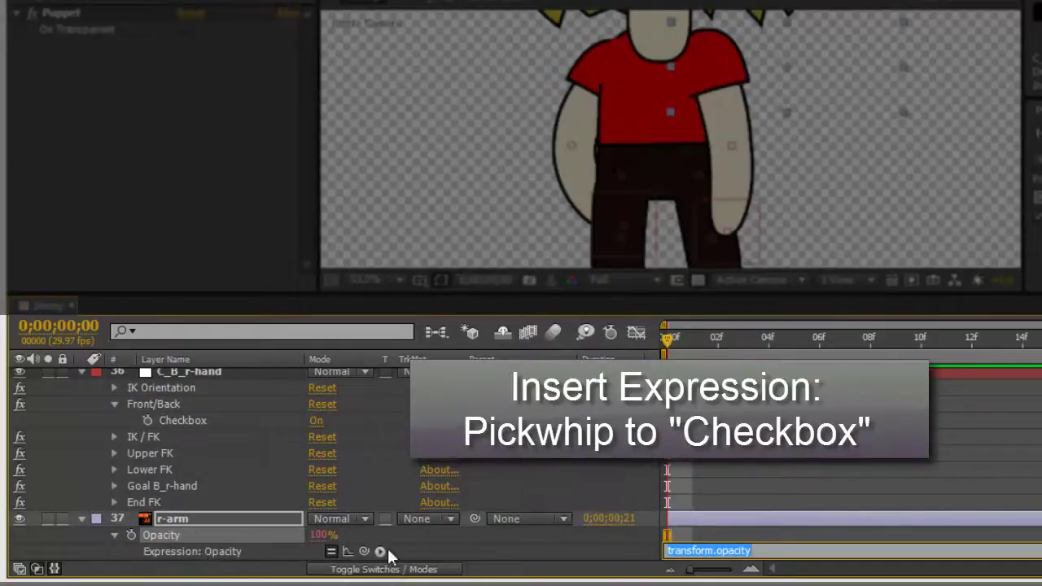
drag(380, 551, 204, 517)
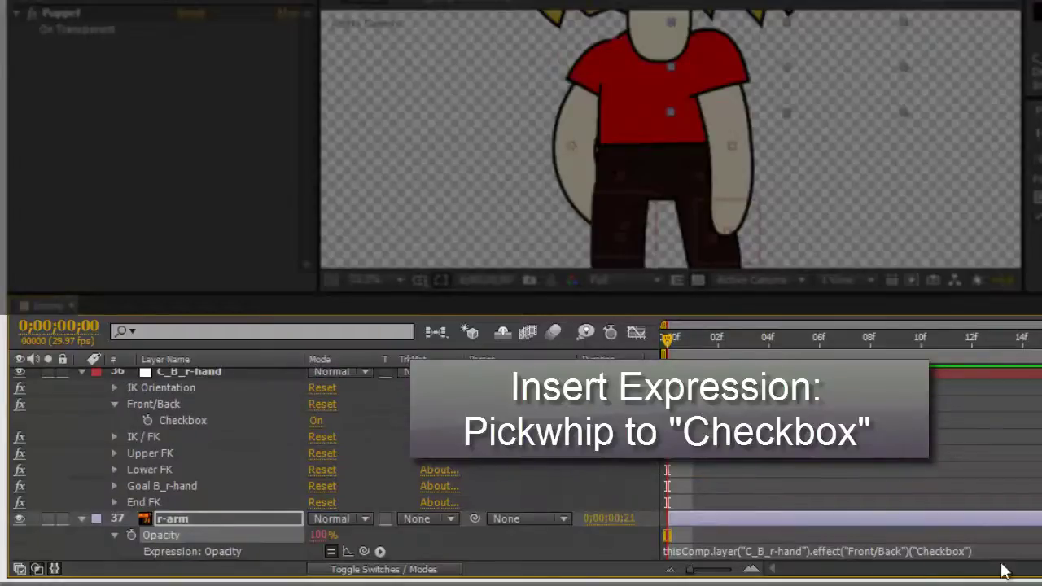
Multiply the r-arm Opacity expression by 100 by appending *100 to its end
scroll(953, 472, down, 3)
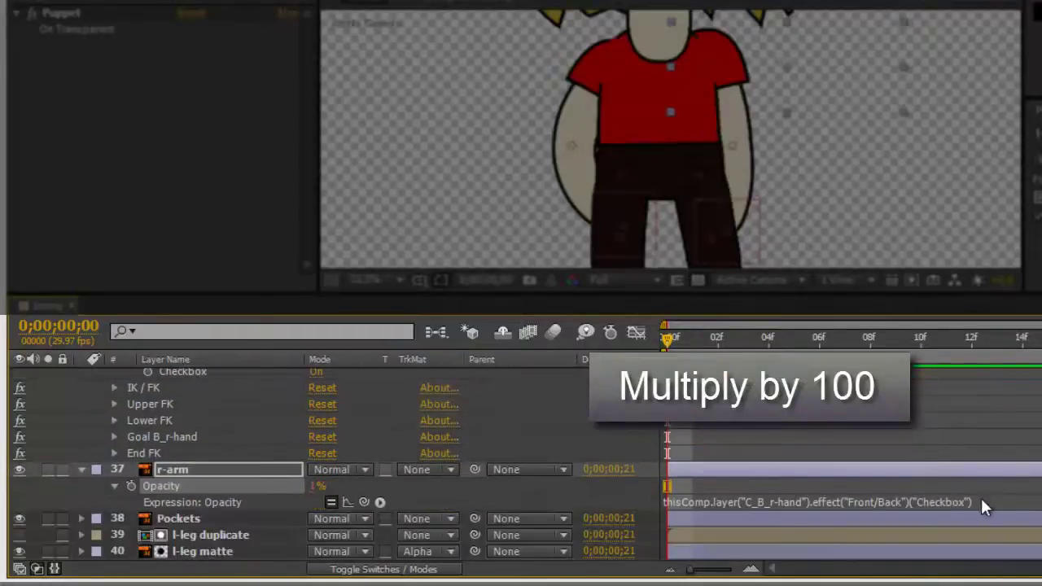
click(985, 501)
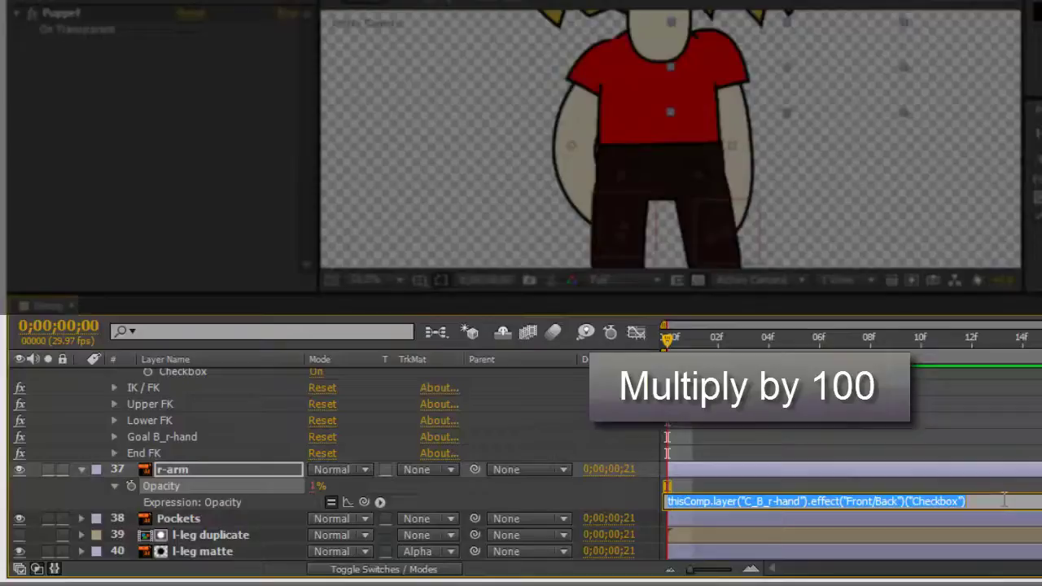
click(1005, 499)
text(*100)
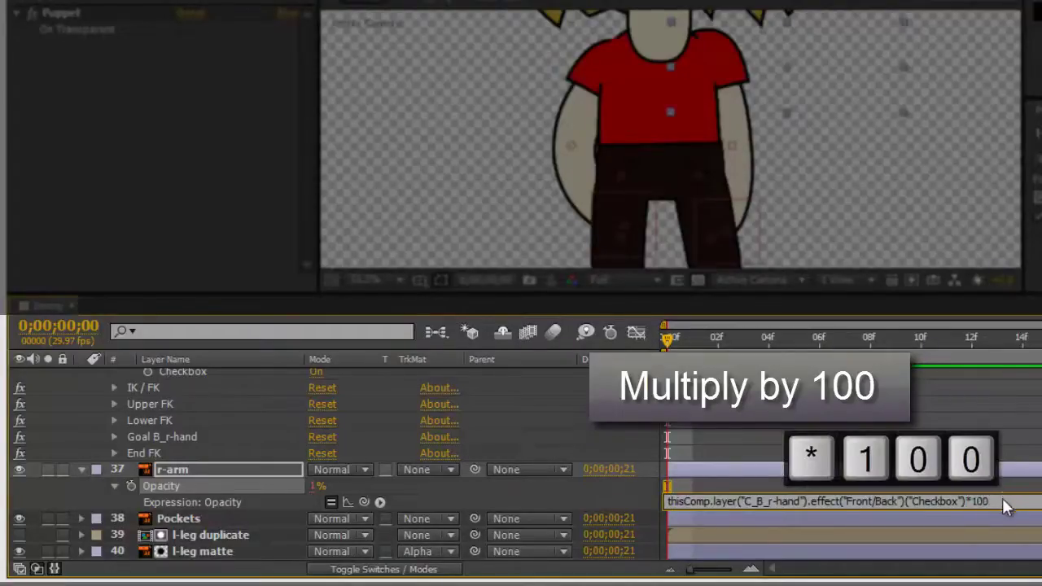
key(Return)
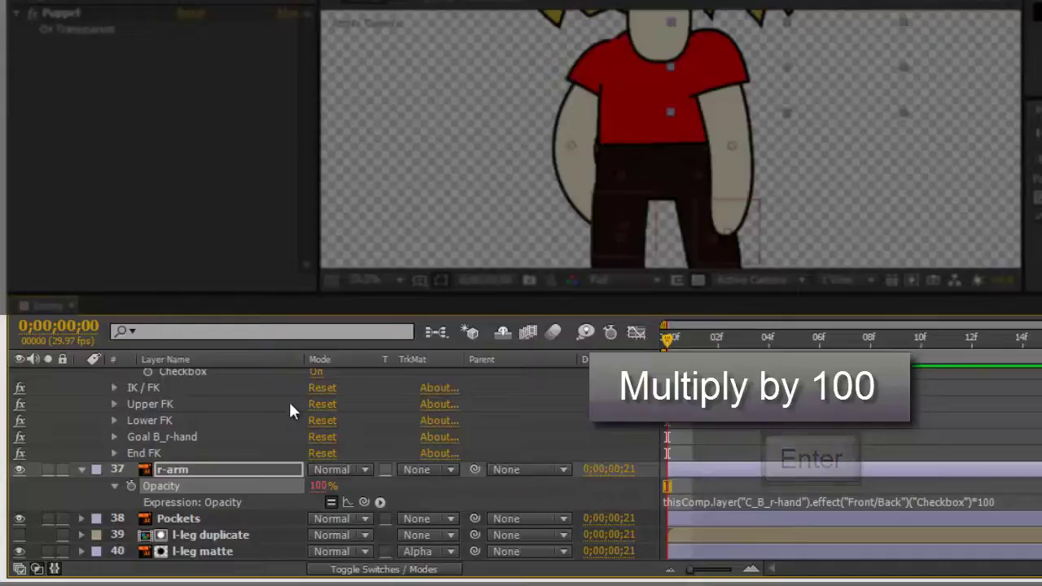
Test the r-arm switch by toggling the Front/Back checkbox of C_B_r-hand off and on, ending with it off
scroll(293, 395, up, 3)
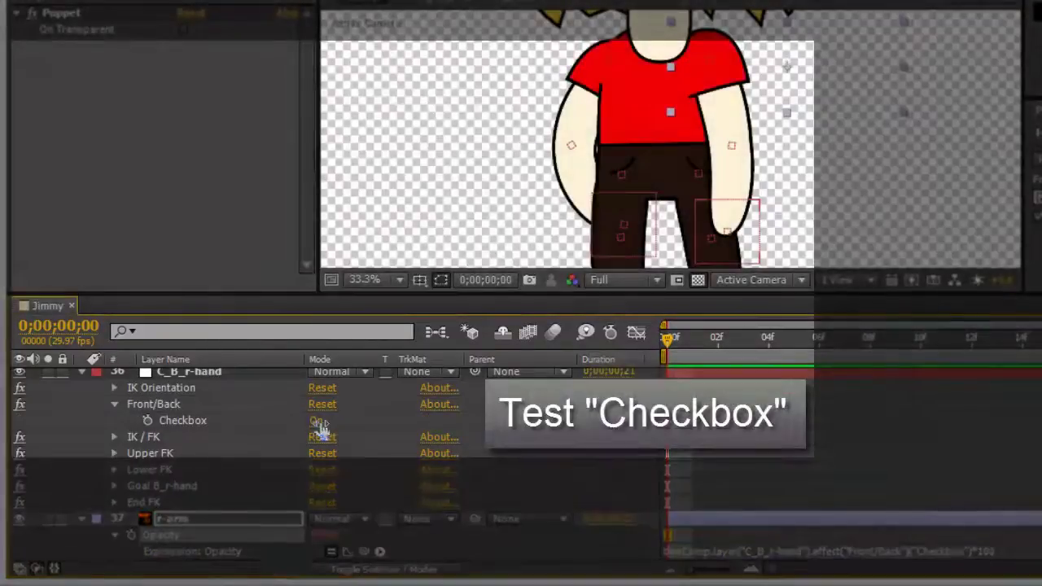
click(316, 421)
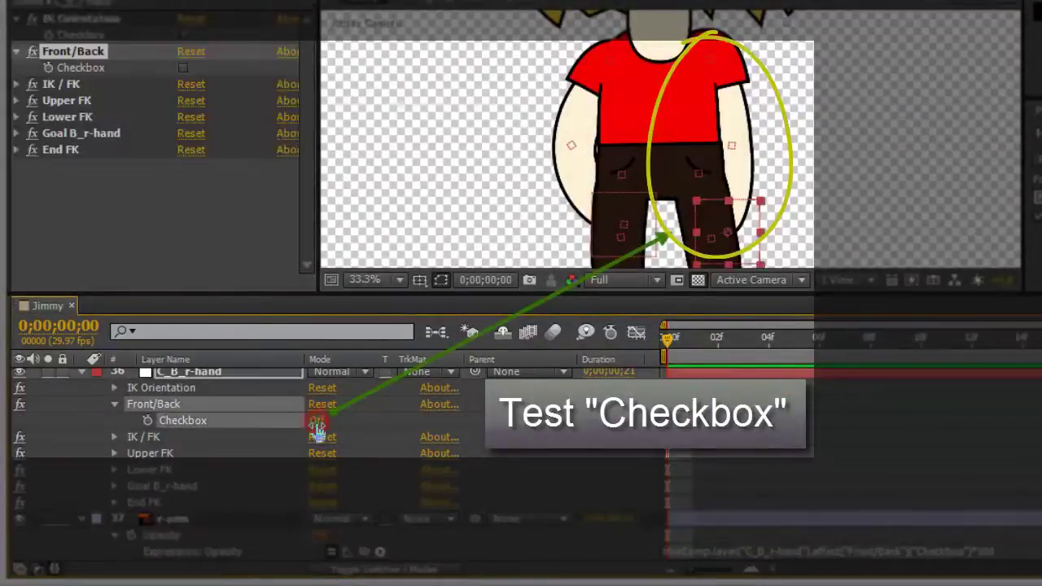
click(316, 421)
click(912, 134)
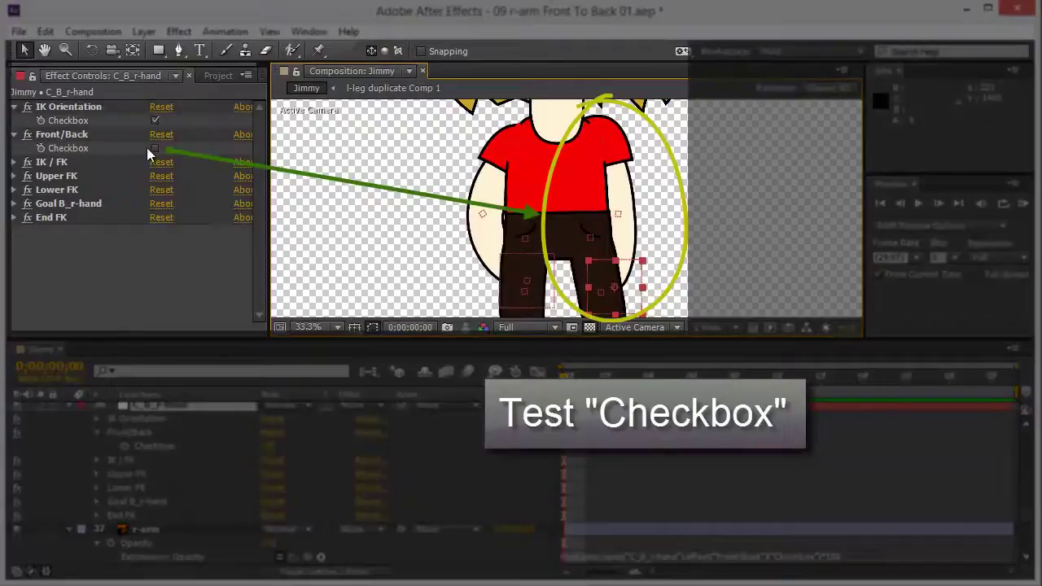
click(155, 149)
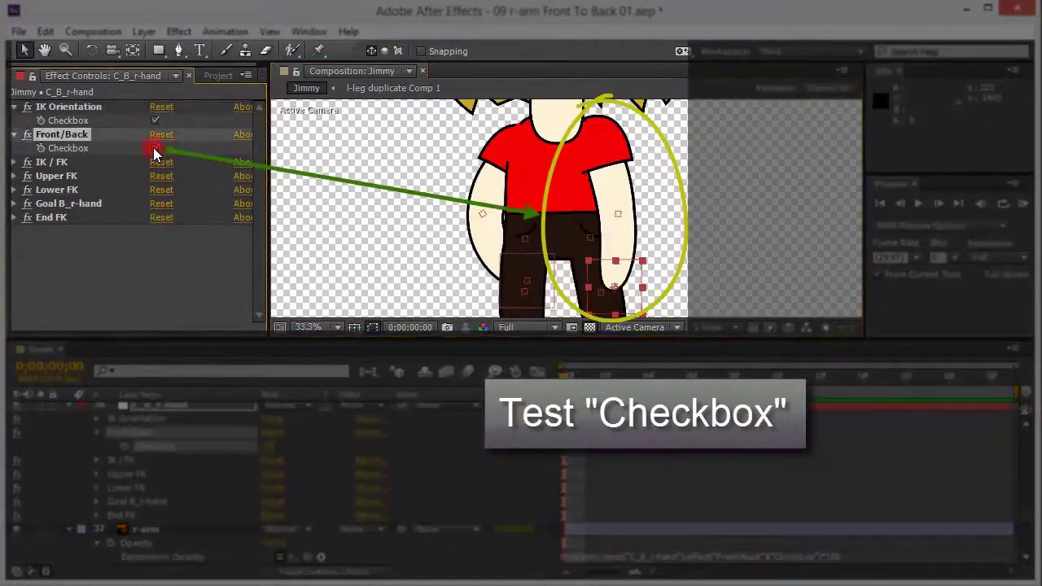
Fit the whole Jimmy composition in the viewer and maximize it to inspect the right arm behind the body
scroll(593, 234, up, 4)
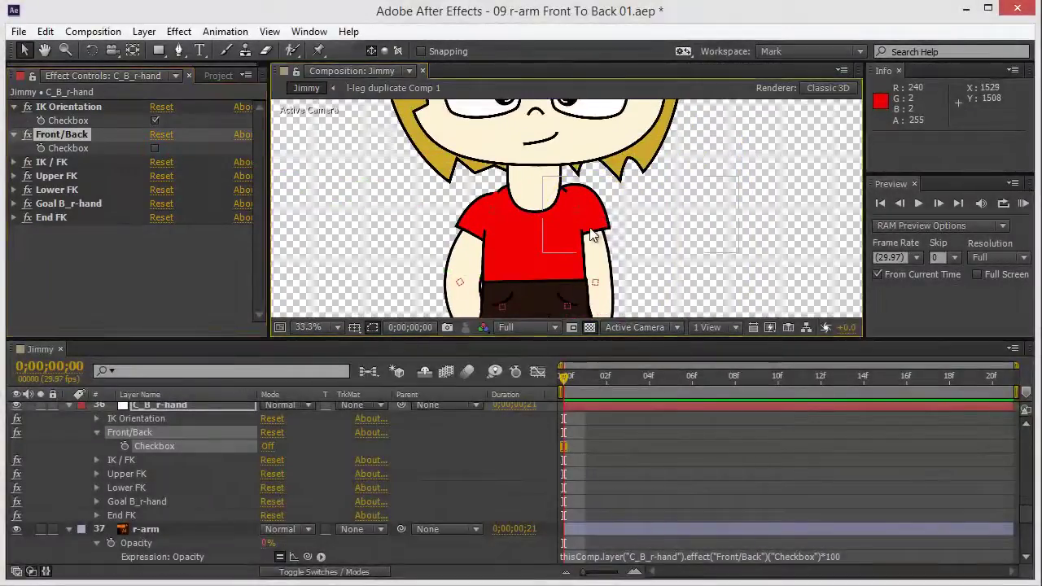
key(shift+slash)
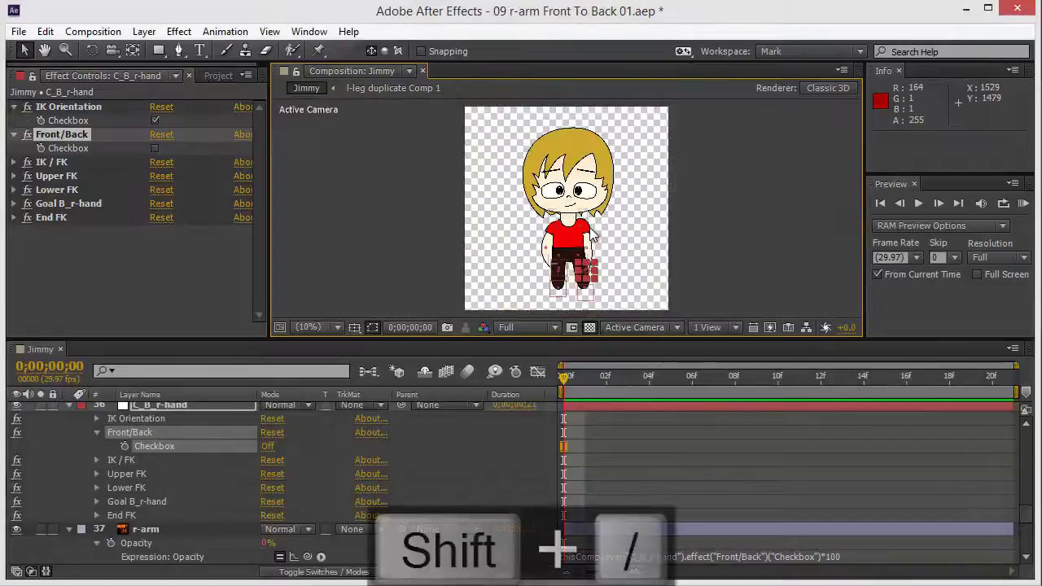
key(grave)
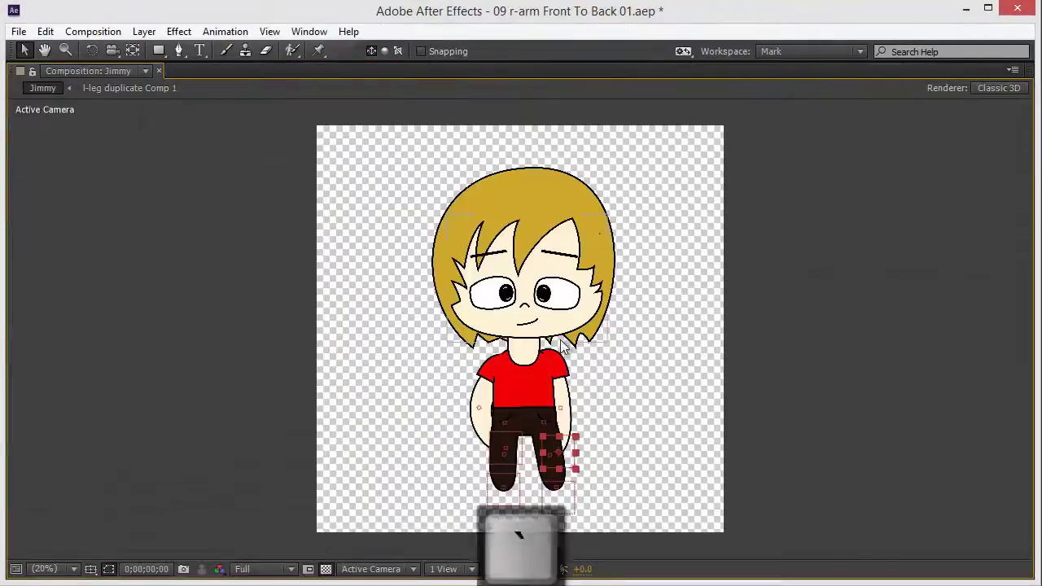
Examine Jimmy's two shirt shoulders up close in the Jimmy composition
key(period)
key(shift+slash)
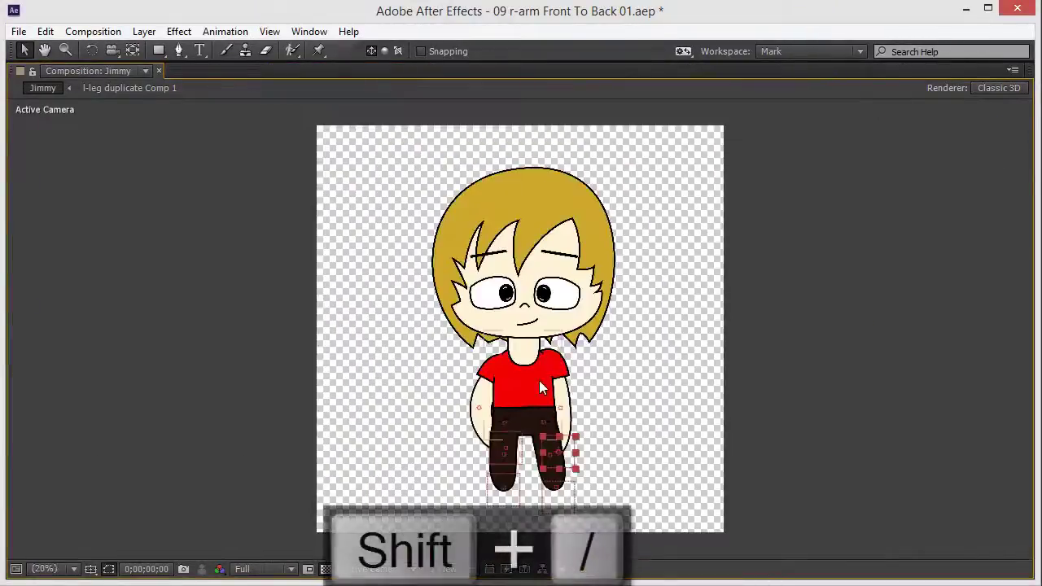
scroll(538, 359, up, 2)
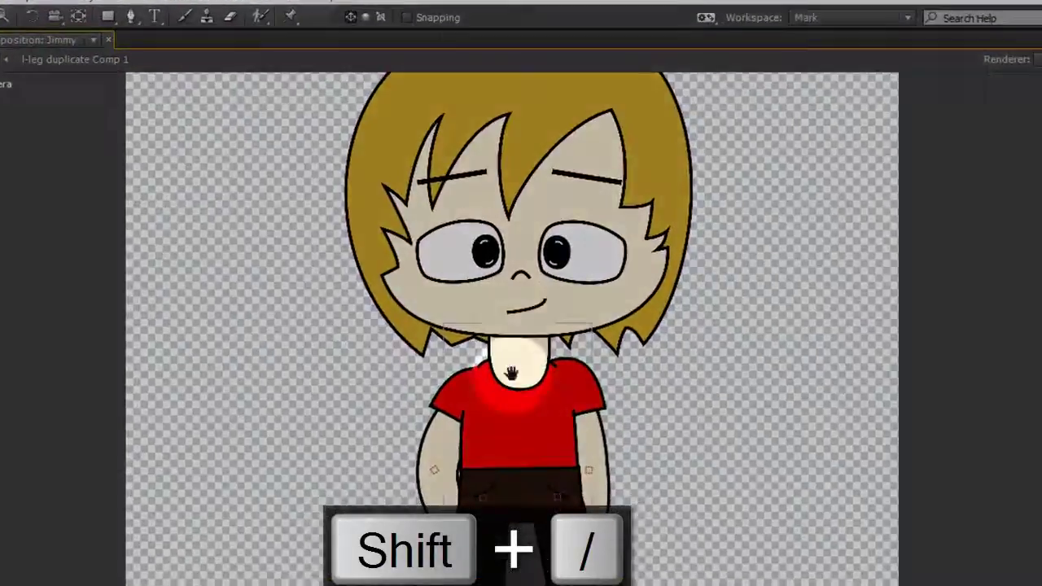
drag(511, 373, 514, 316)
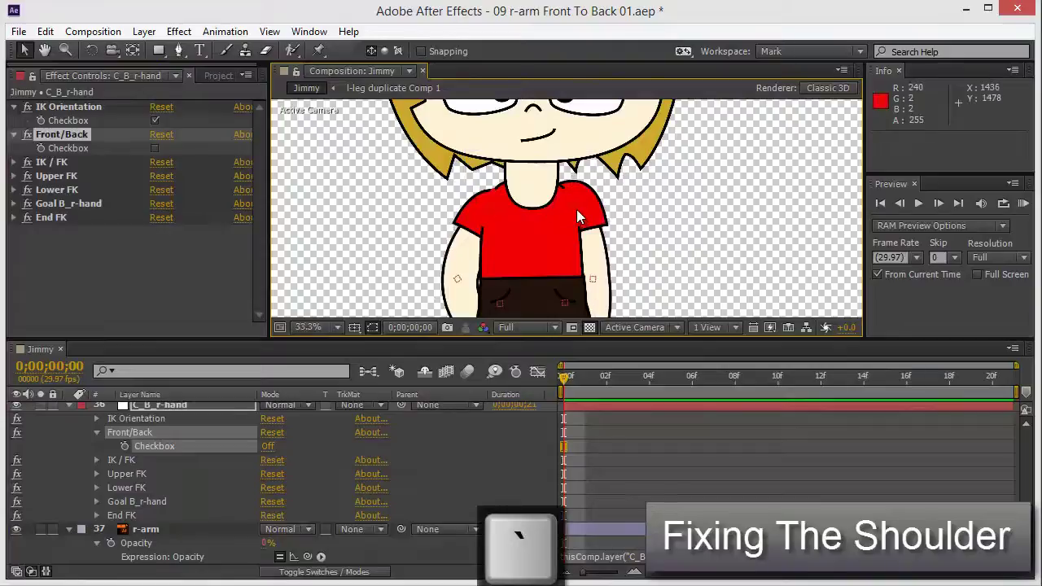
click(651, 213)
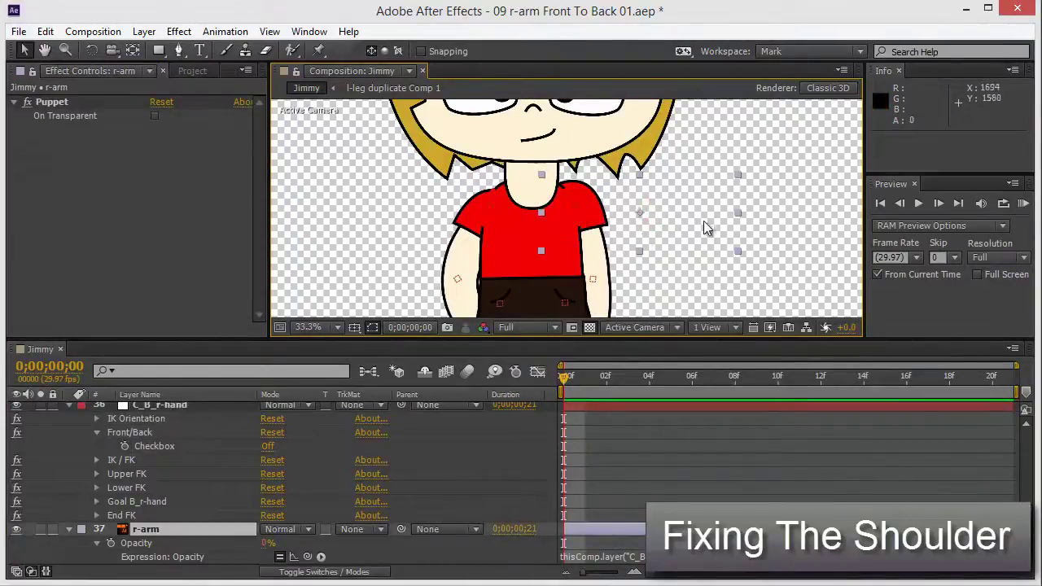
drag(661, 208, 682, 178)
key(ctrl+z)
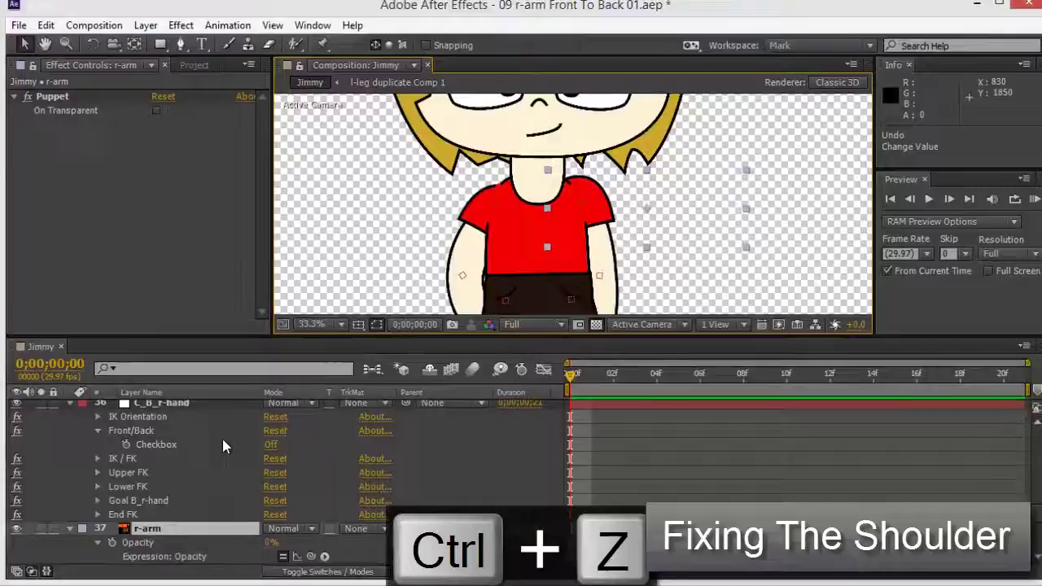
Move the B_r-shoulder layer about 22 px inward and 24 px down, to position 1410, 1494, to fix the right shoulder outline
scroll(222, 439, up, 4)
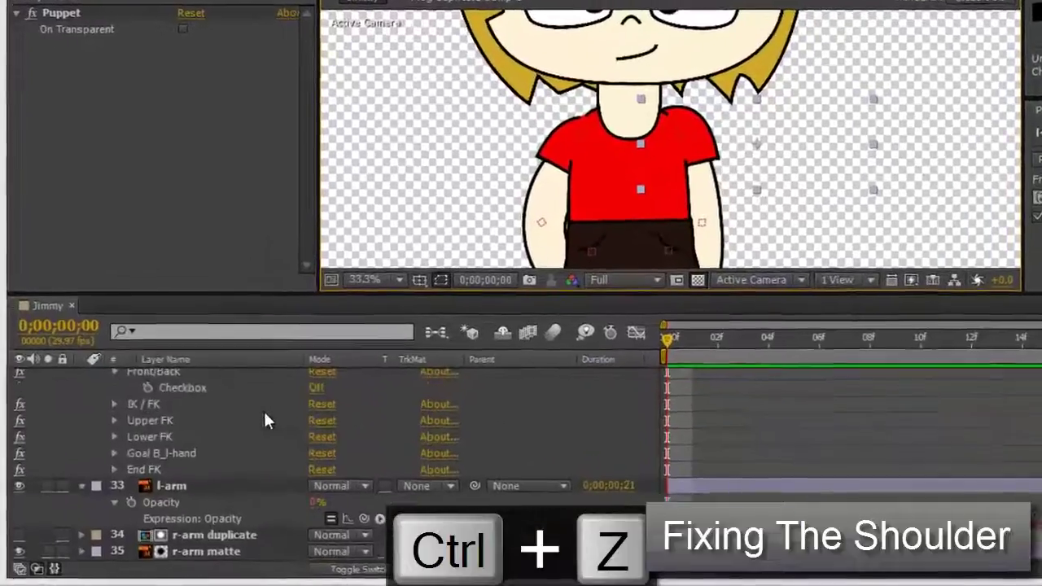
scroll(265, 421, up, 15)
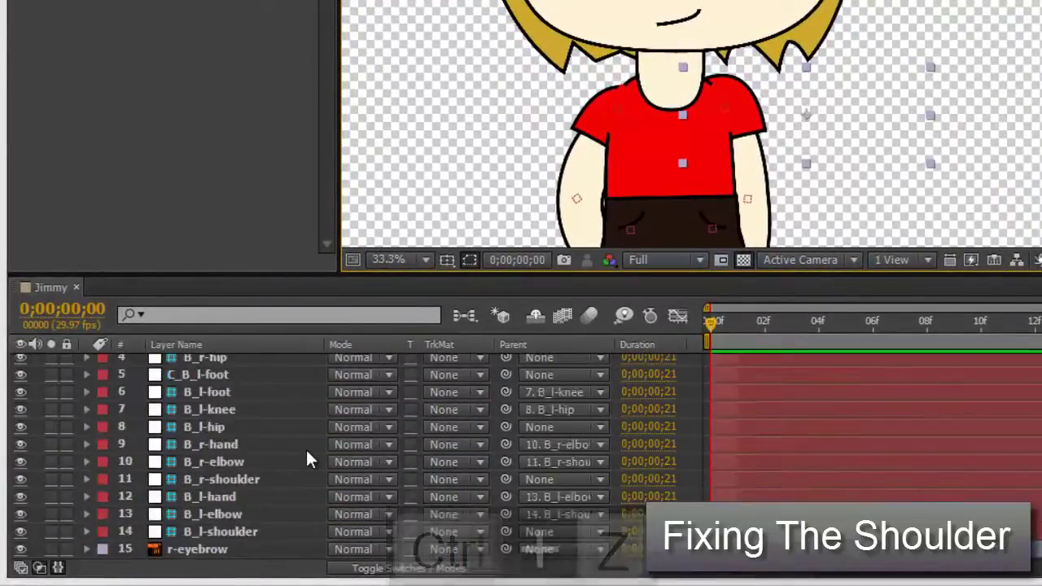
scroll(297, 452, up, 1)
click(209, 448)
scroll(247, 472, down, 1)
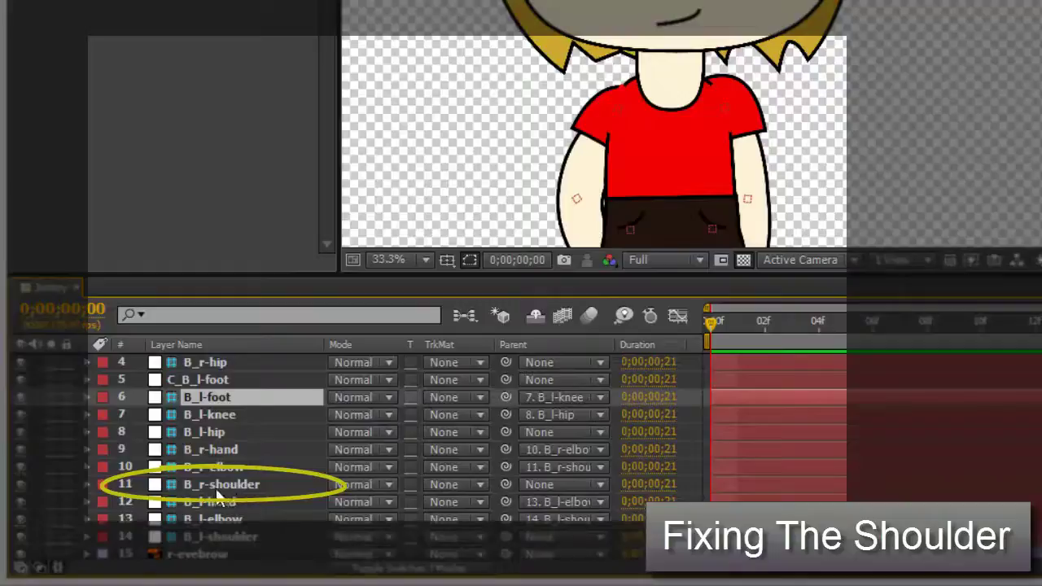
click(213, 489)
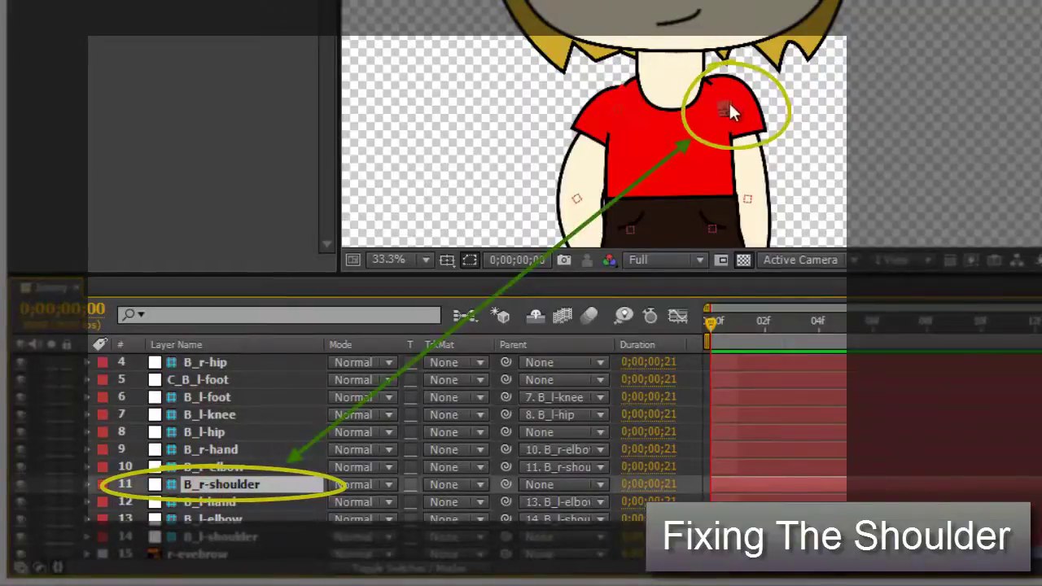
scroll(727, 103, up, 3)
drag(710, 143, 791, 151)
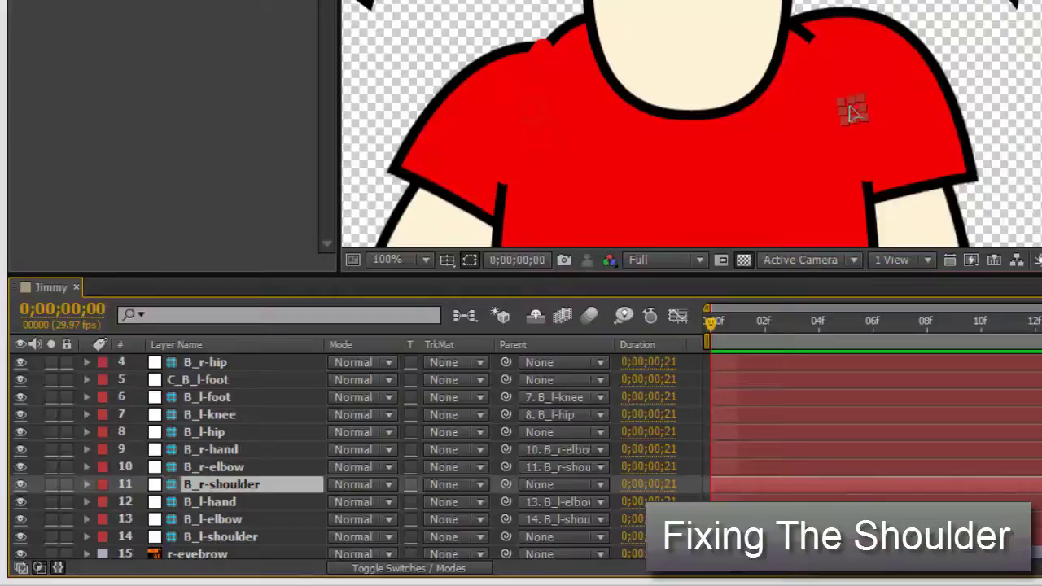
drag(852, 112, 834, 131)
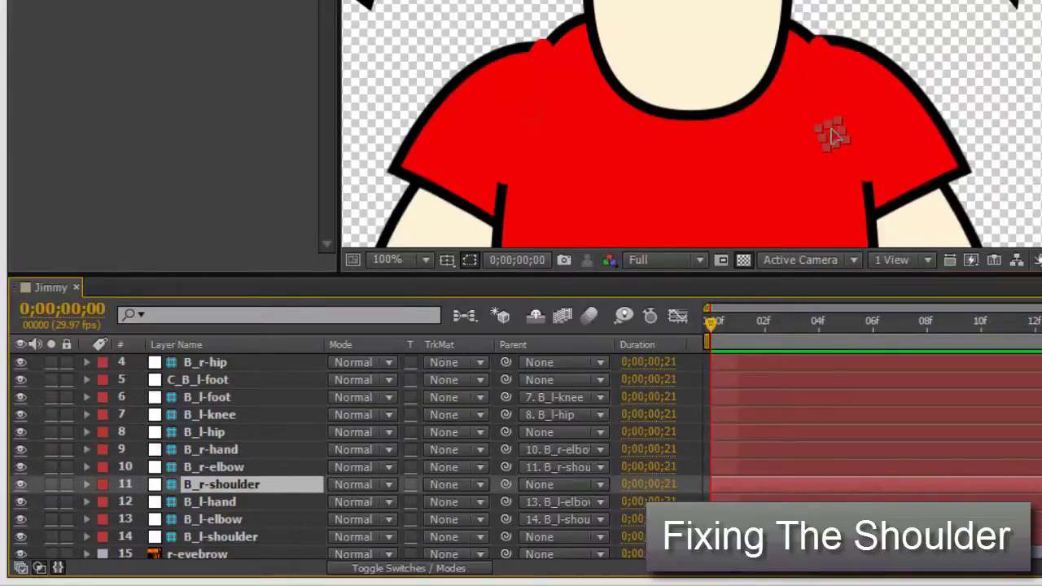
click(832, 133)
scroll(619, 167, down, 4)
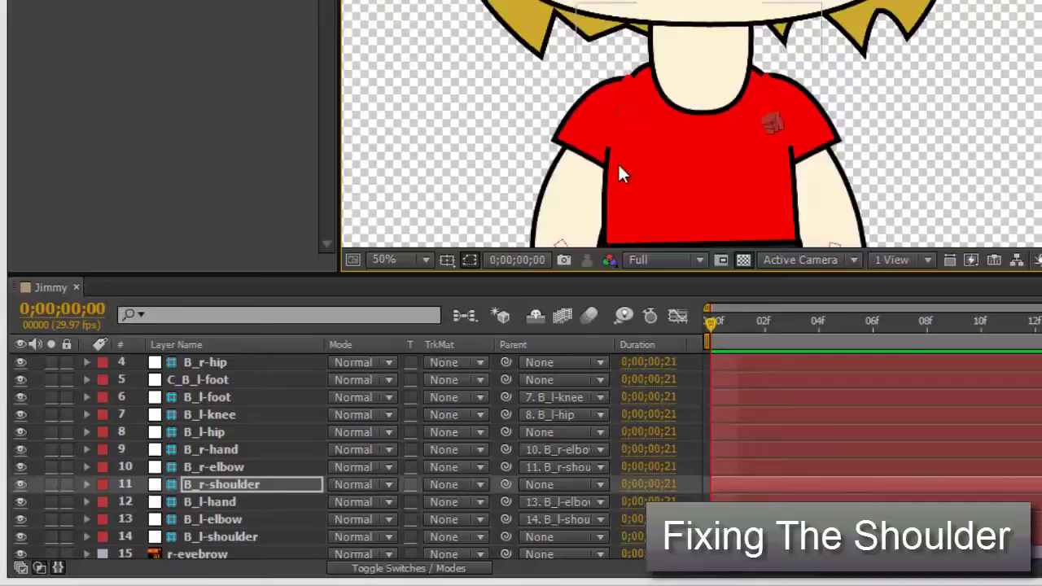
drag(691, 155, 747, 79)
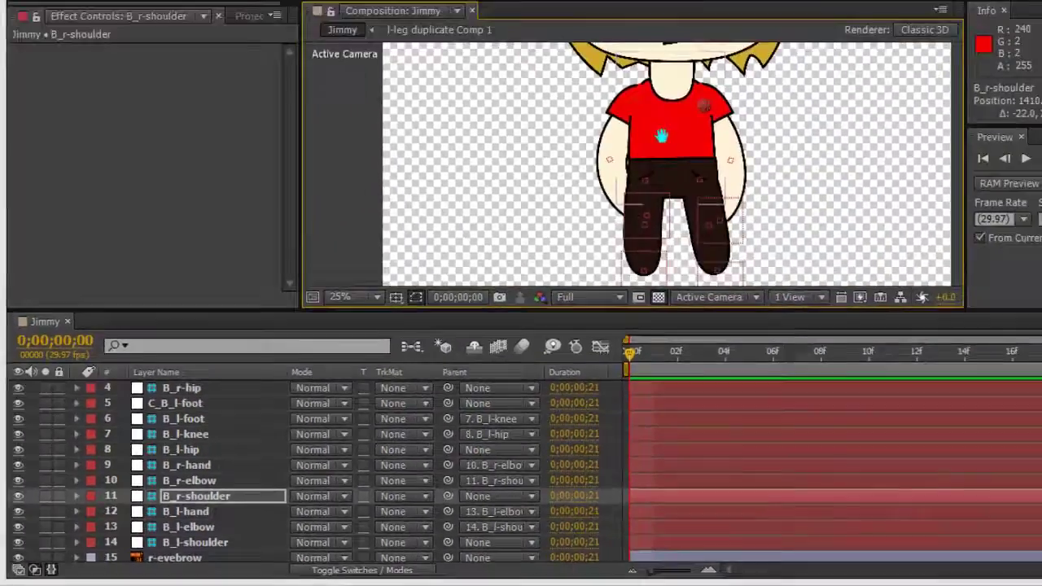
drag(662, 136, 636, 272)
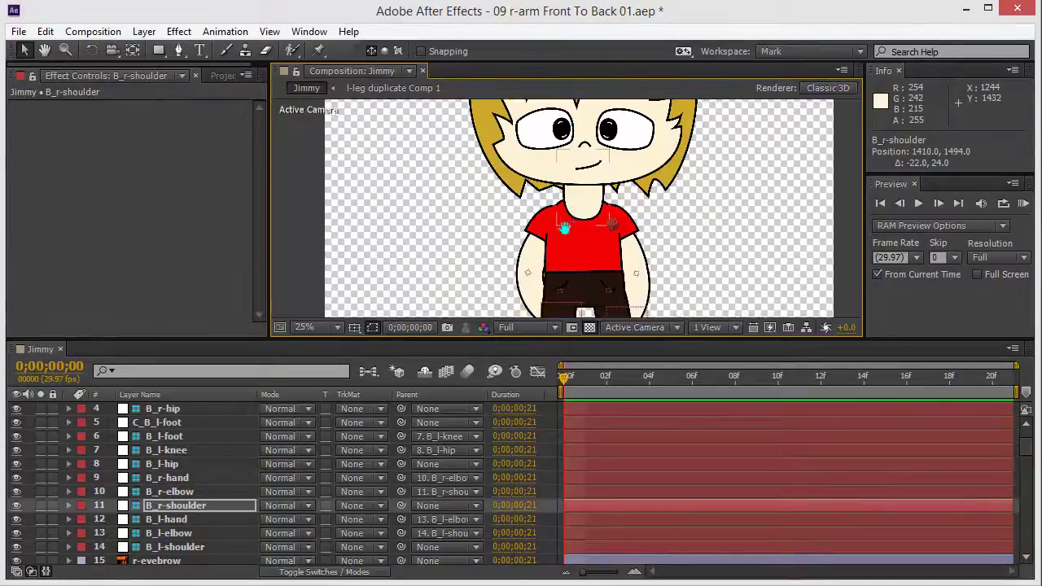
Examine how the r-arm layer's Opacity expression refers to the Front/Back Checkbox of C_B_r-hand
scroll(195, 500, down, 10)
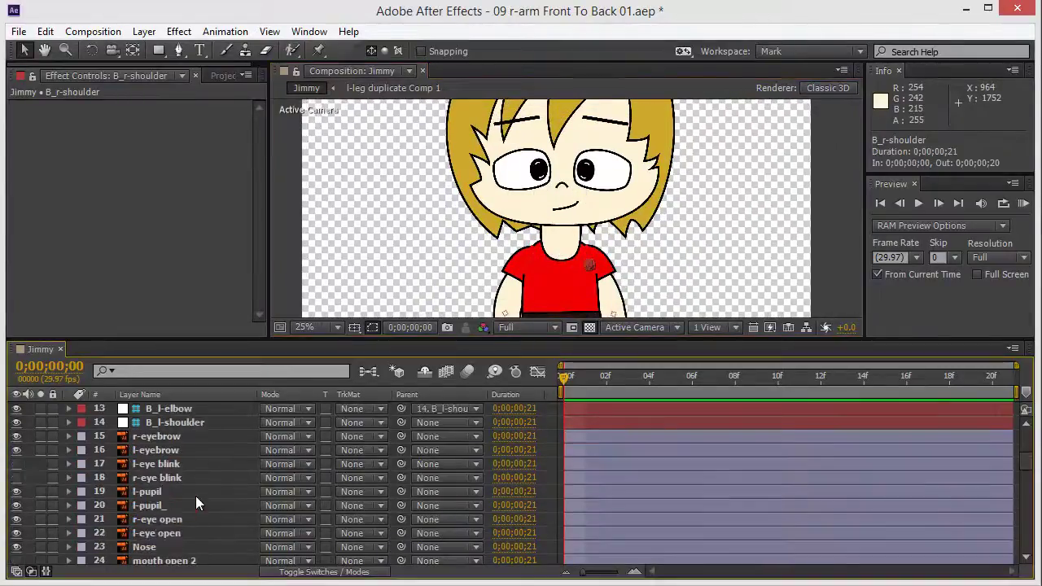
scroll(196, 500, down, 10)
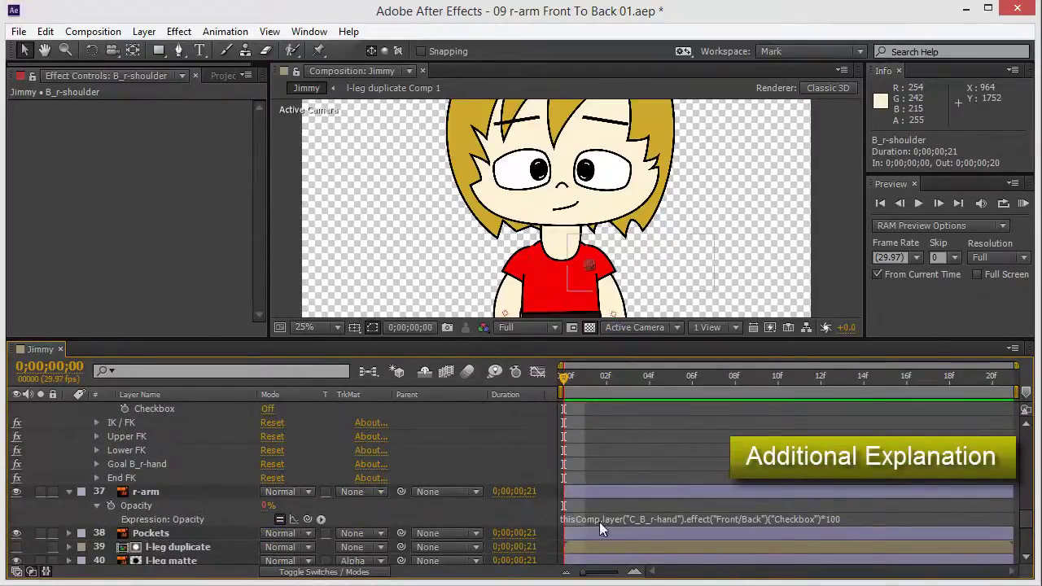
click(557, 481)
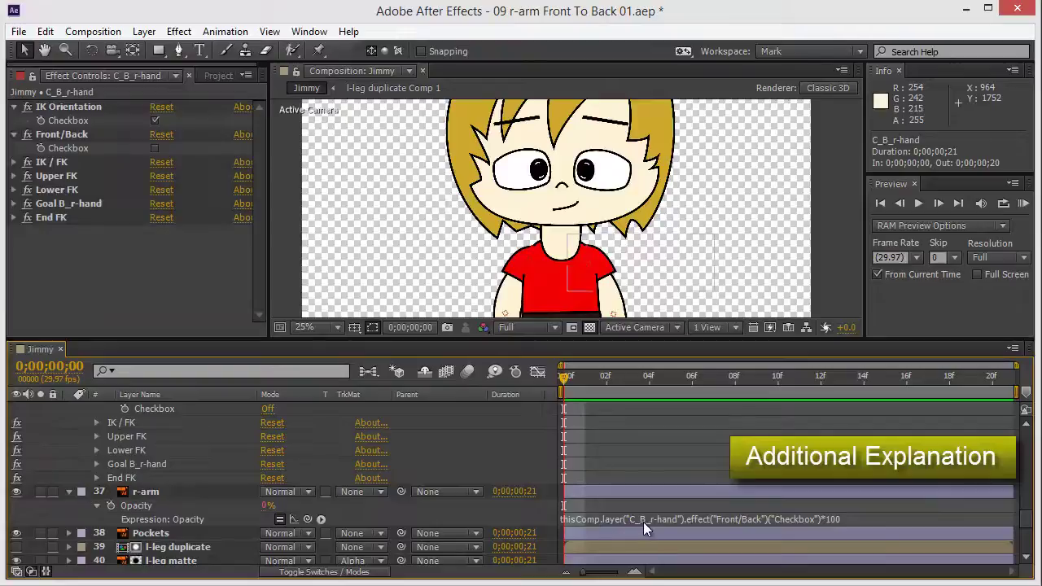
scroll(166, 417, up, 1)
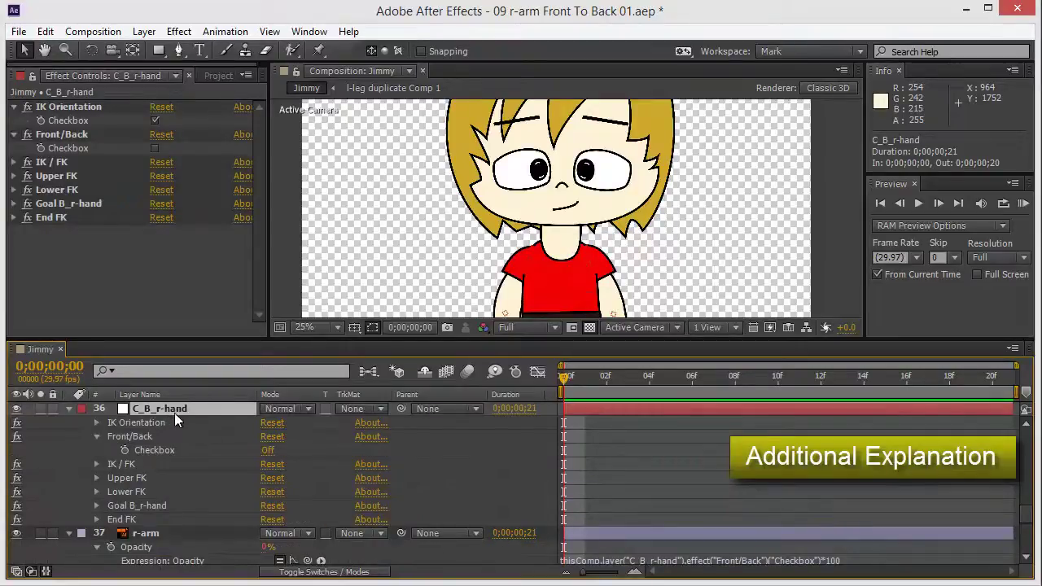
scroll(737, 562, down, 1)
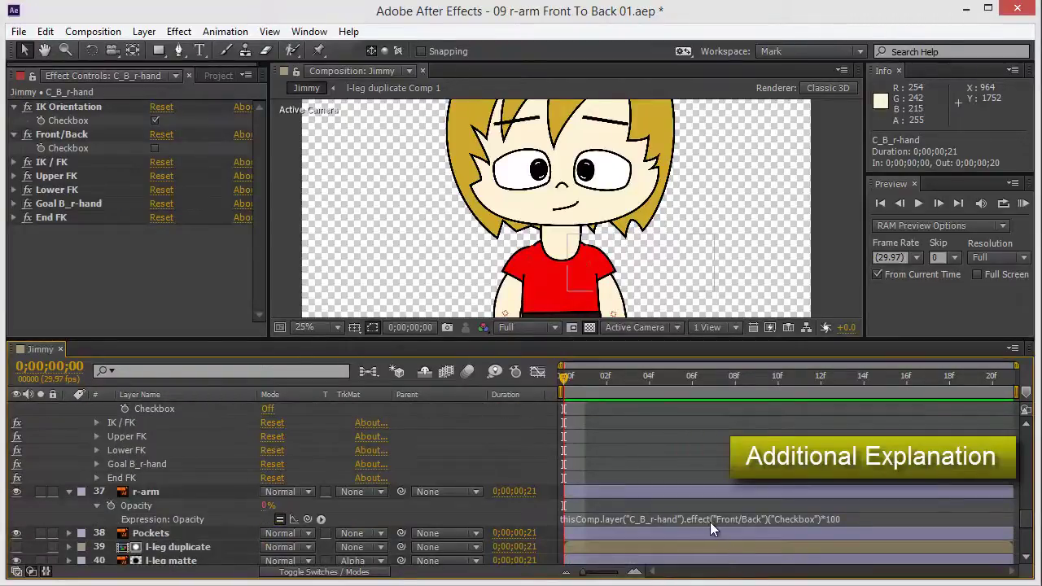
click(784, 518)
click(805, 519)
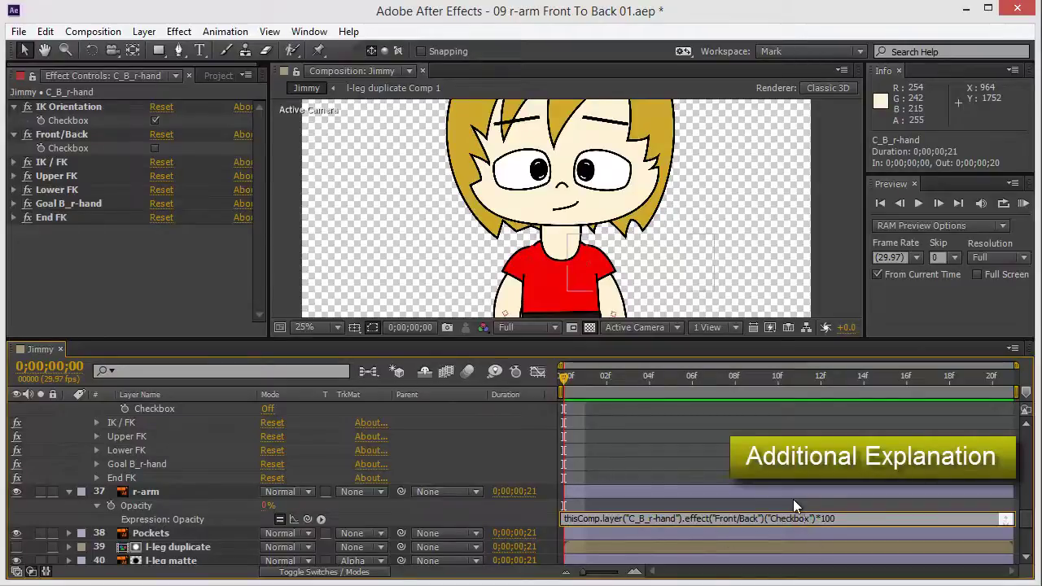
click(145, 409)
scroll(177, 419, up, 1)
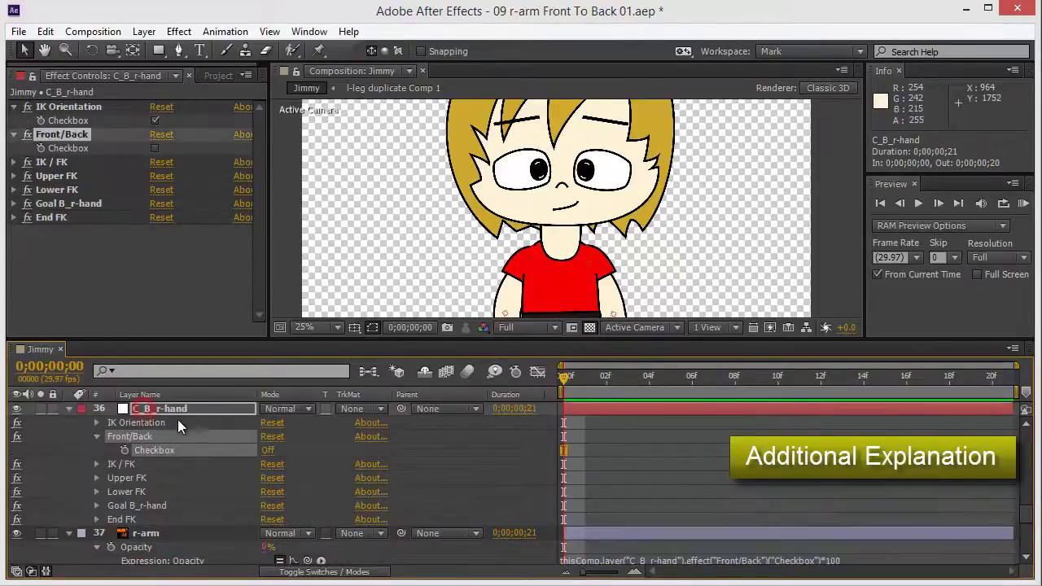
click(158, 413)
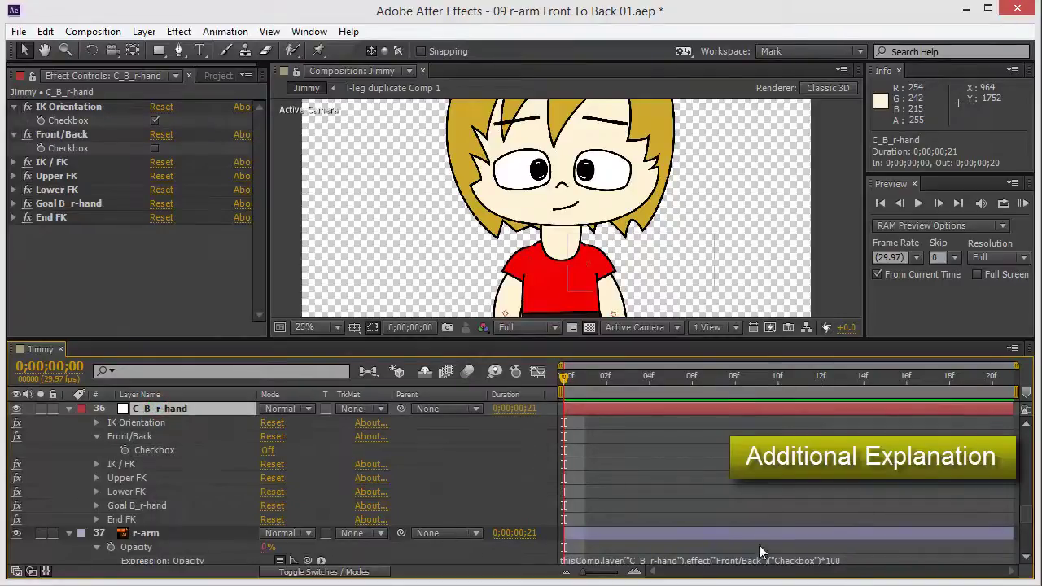
scroll(637, 517, down, 1)
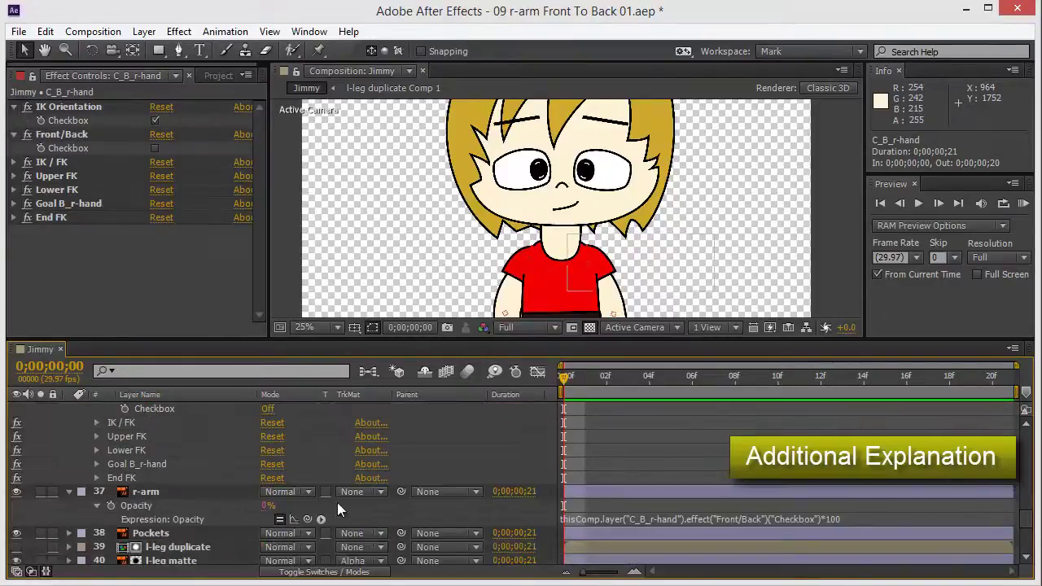
click(151, 520)
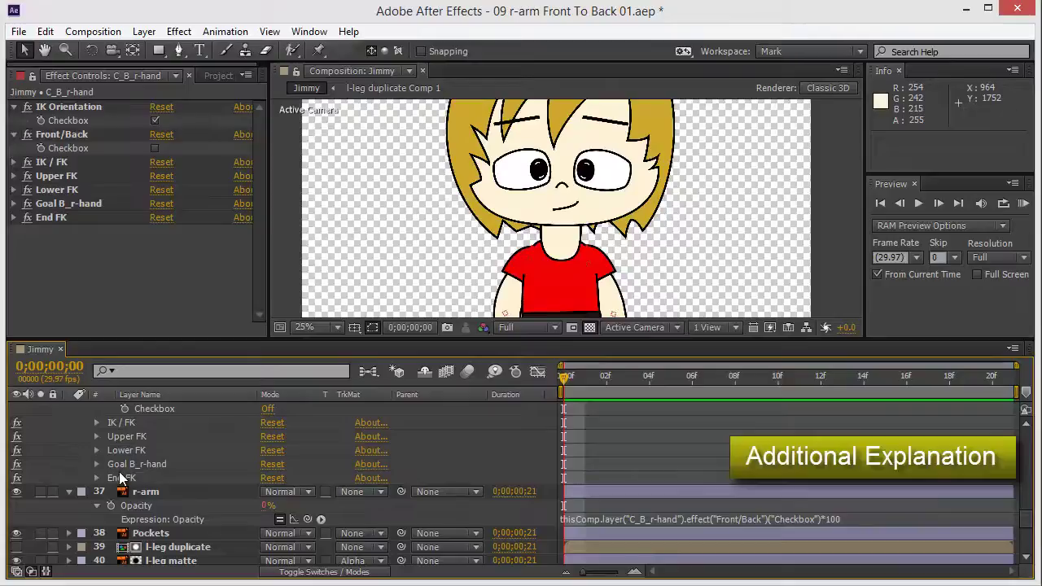
scroll(145, 495, up, 3)
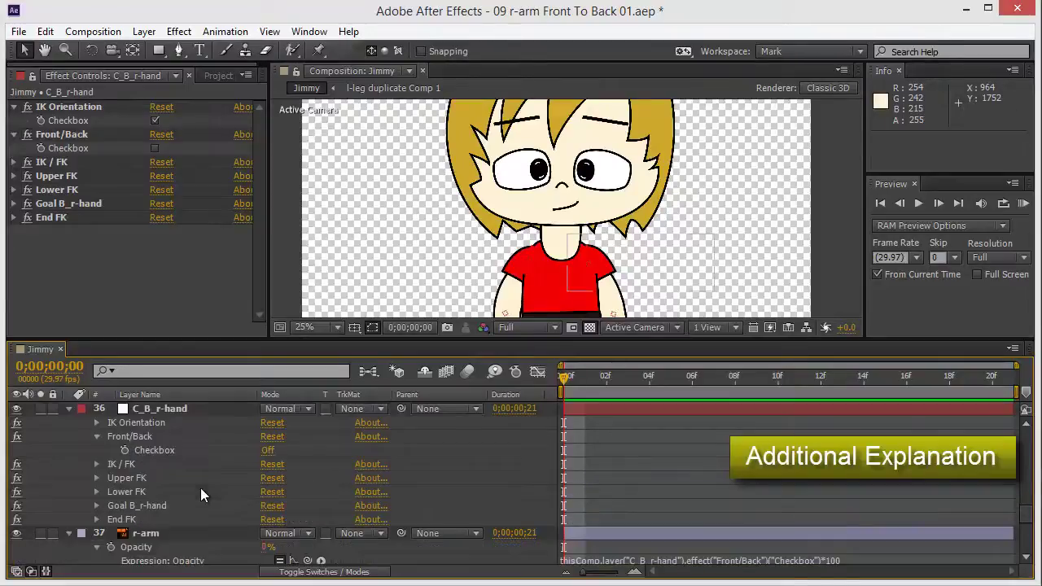
Collapse the C_B_r-hand layer's properties and review the left and right arm layers in the maximized timeline
click(155, 411)
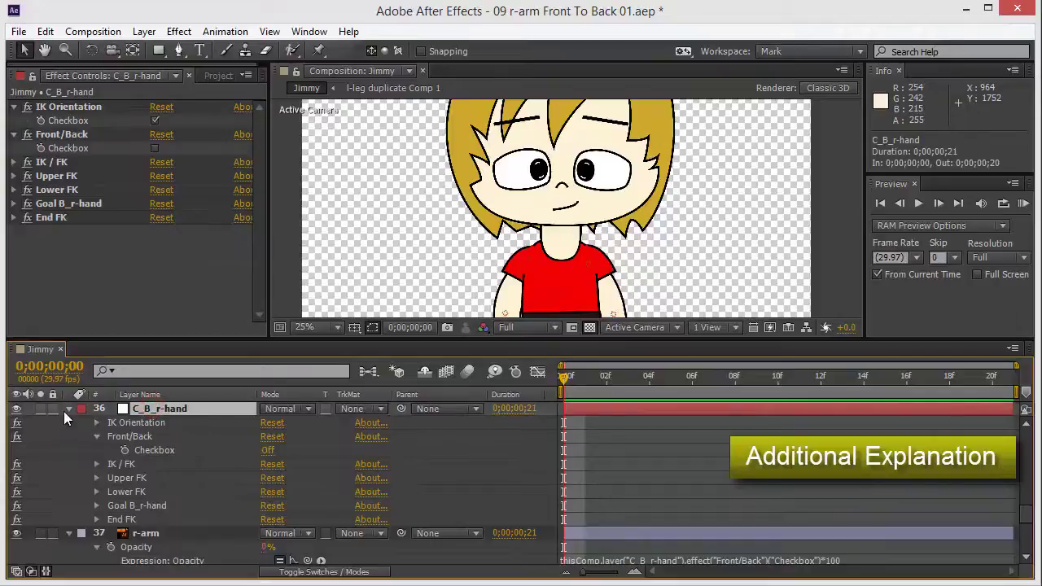
click(68, 408)
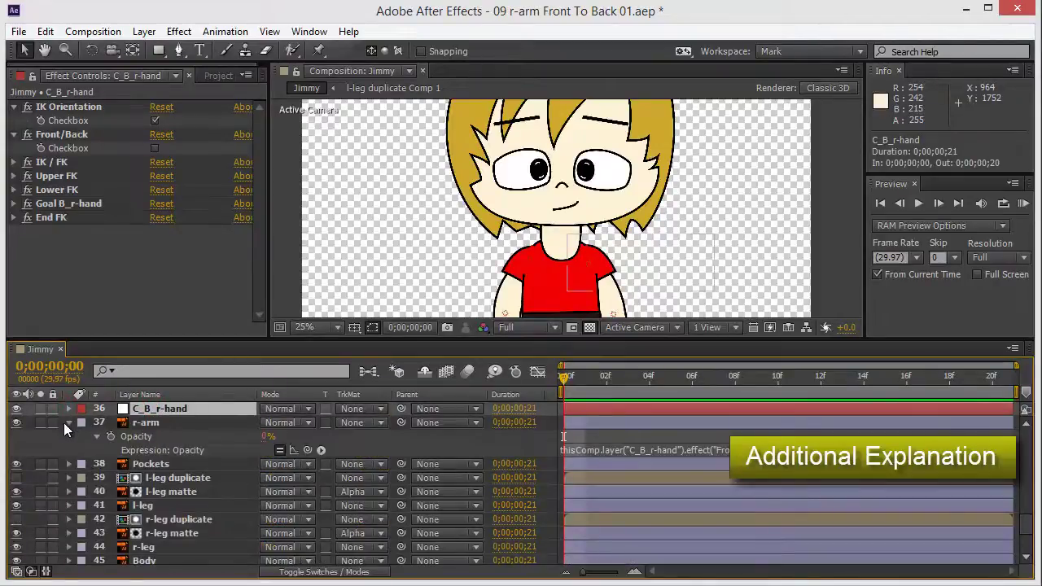
scroll(180, 504, down, 3)
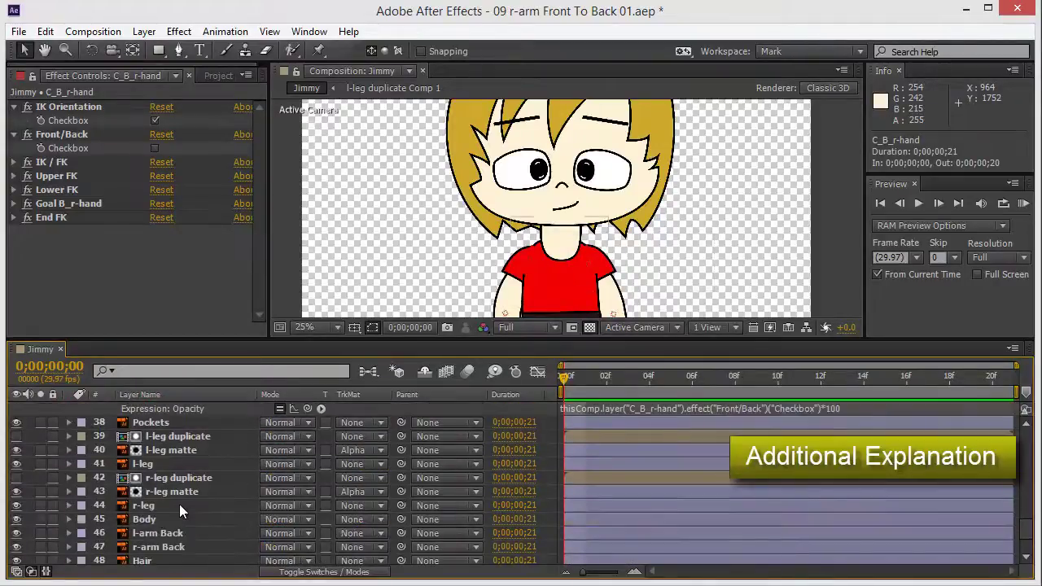
scroll(179, 504, up, 12)
scroll(179, 504, up, 2)
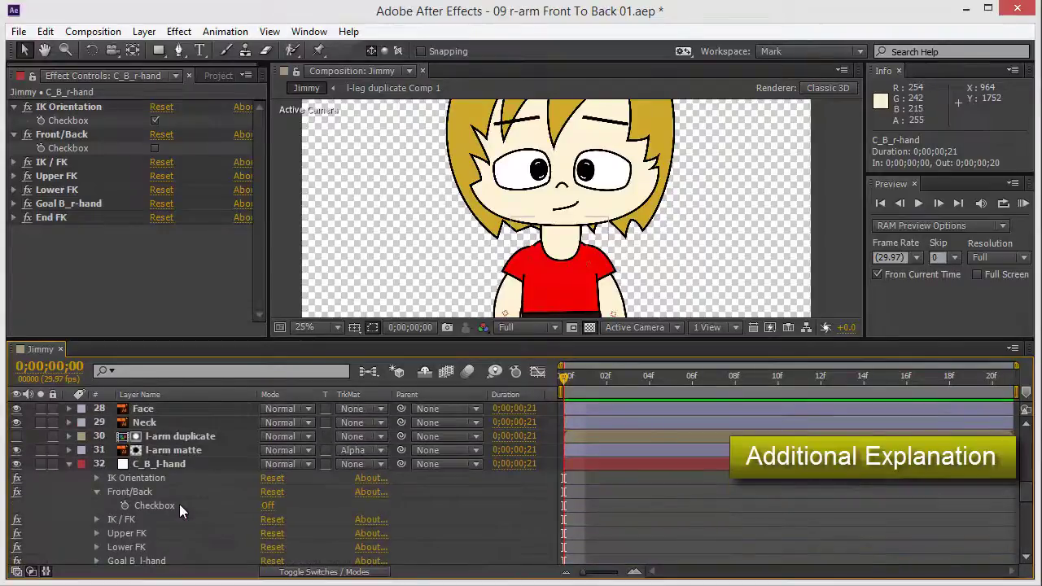
scroll(179, 504, down, 1)
key(grave)
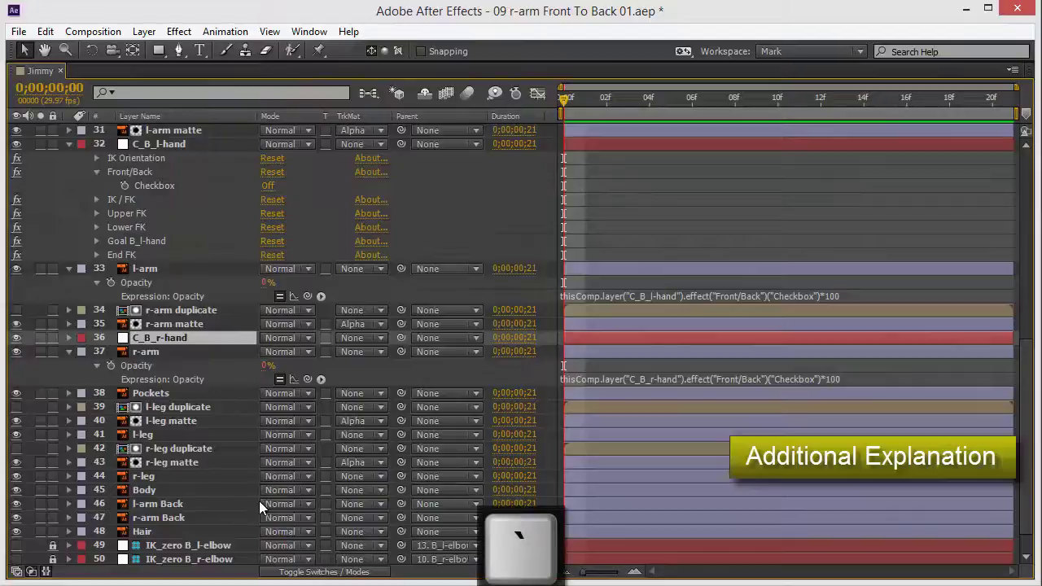
scroll(259, 501, up, 2)
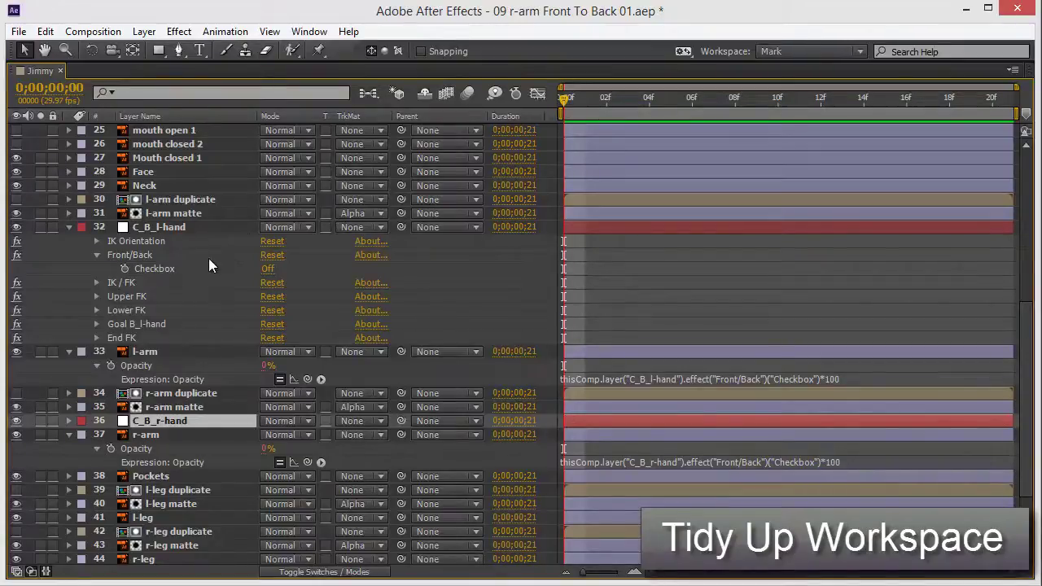
Collapse the expanded properties of every layer in the Jimmy composition, then leave all layers deselected
click(188, 213)
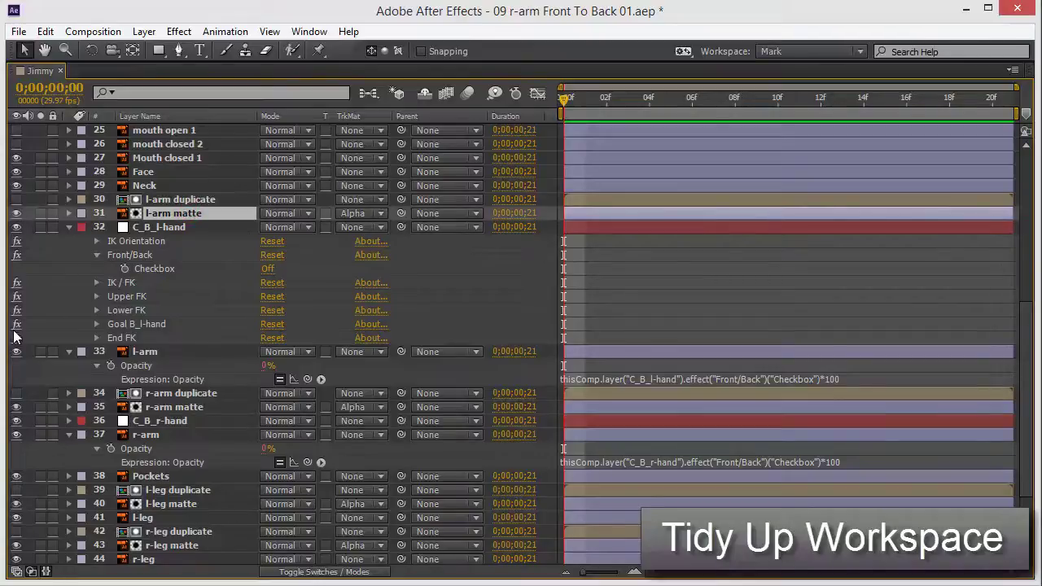
key(ctrl+a)
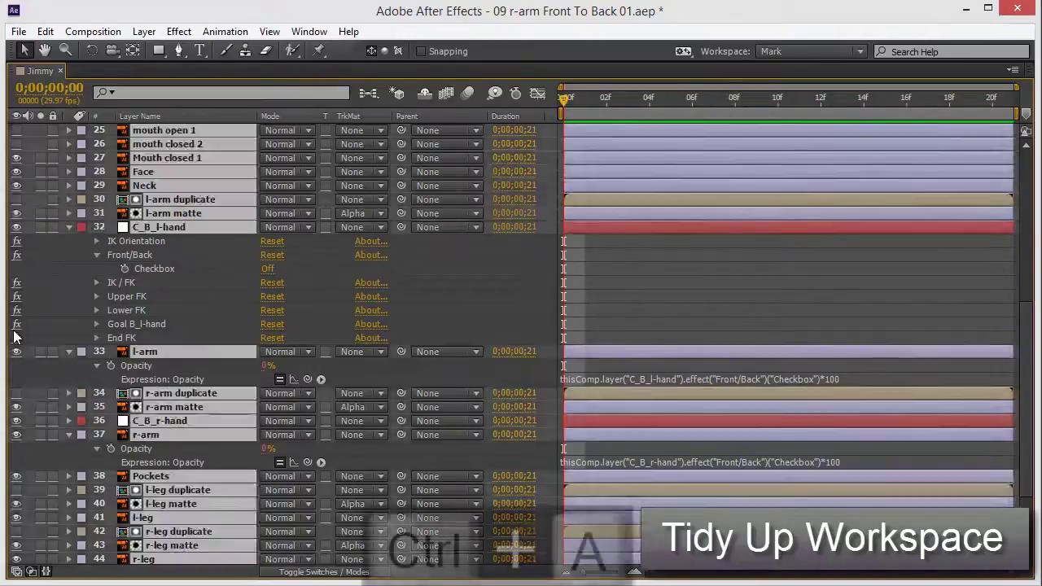
click(69, 227)
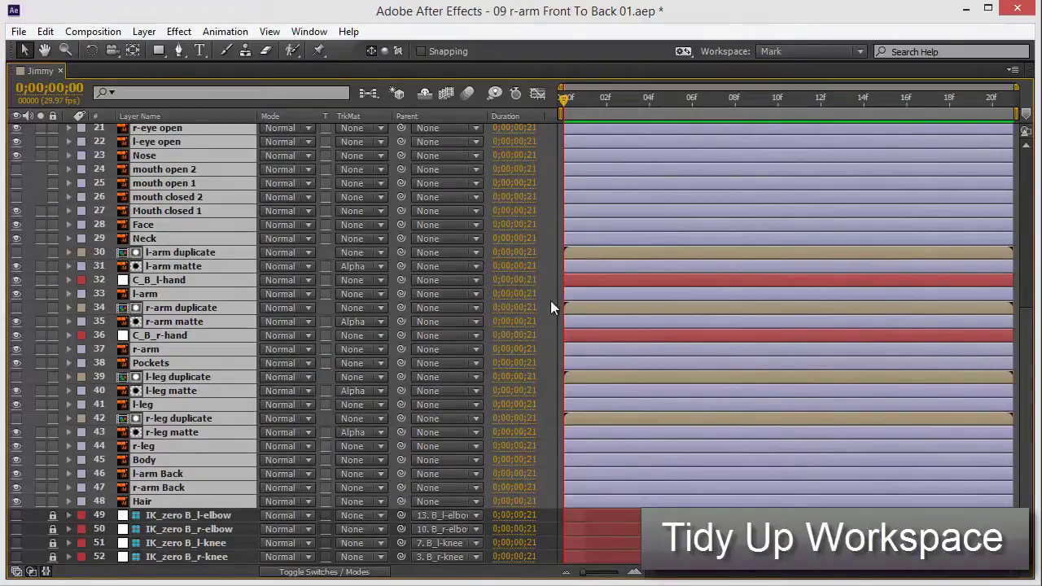
key(ctrl+shift+a)
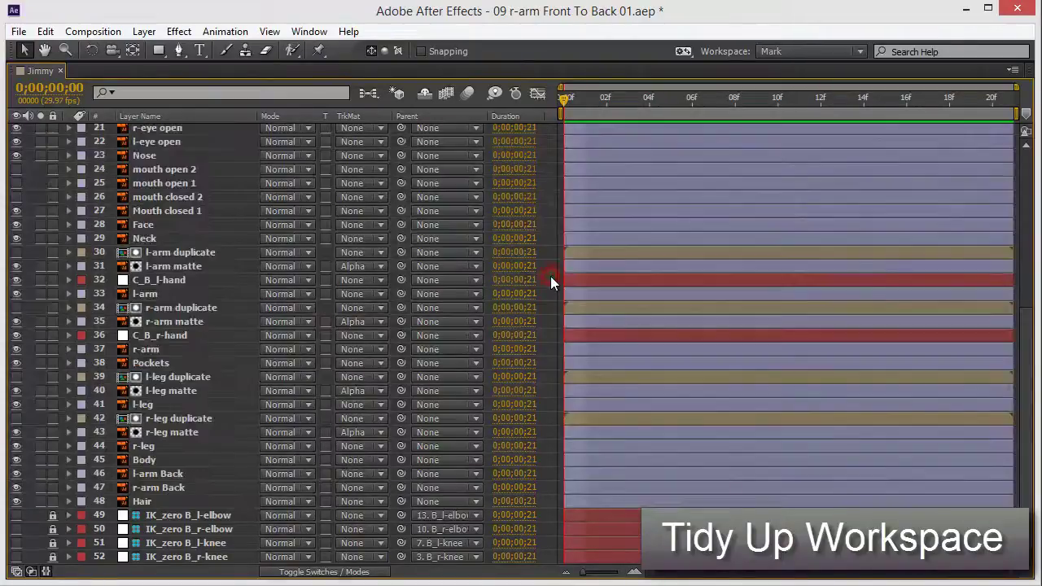
Review the order of the arm and leg layers and inspect the character's arms and legs in the composition view
scroll(114, 334, up, 10)
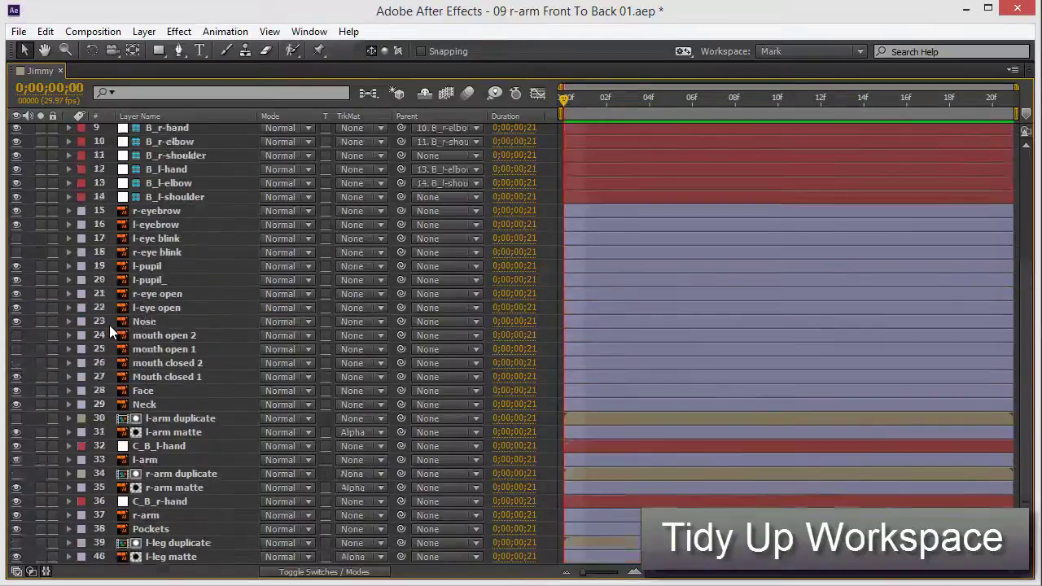
scroll(135, 315, down, 10)
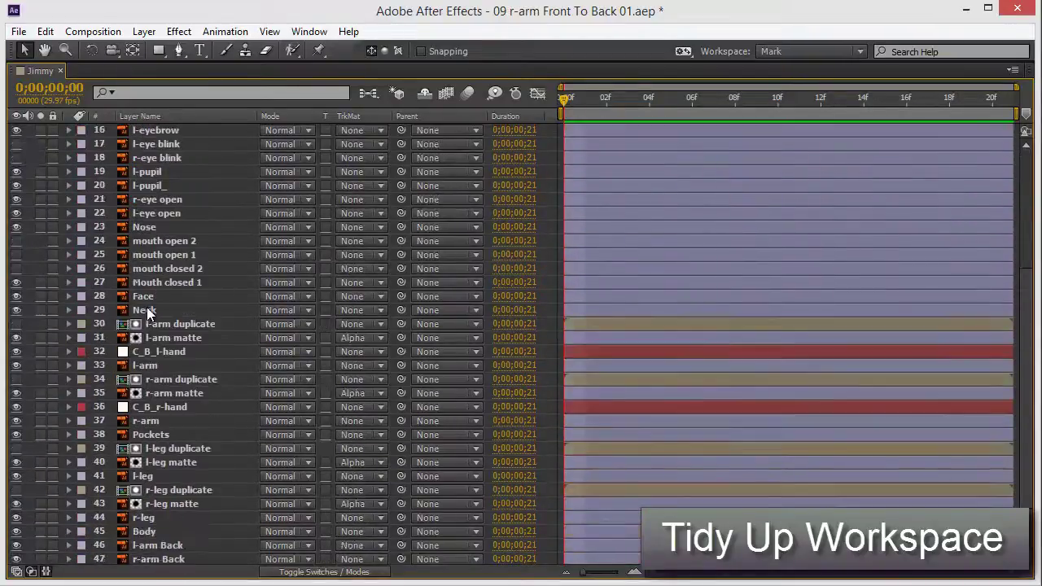
scroll(252, 298, up, 1)
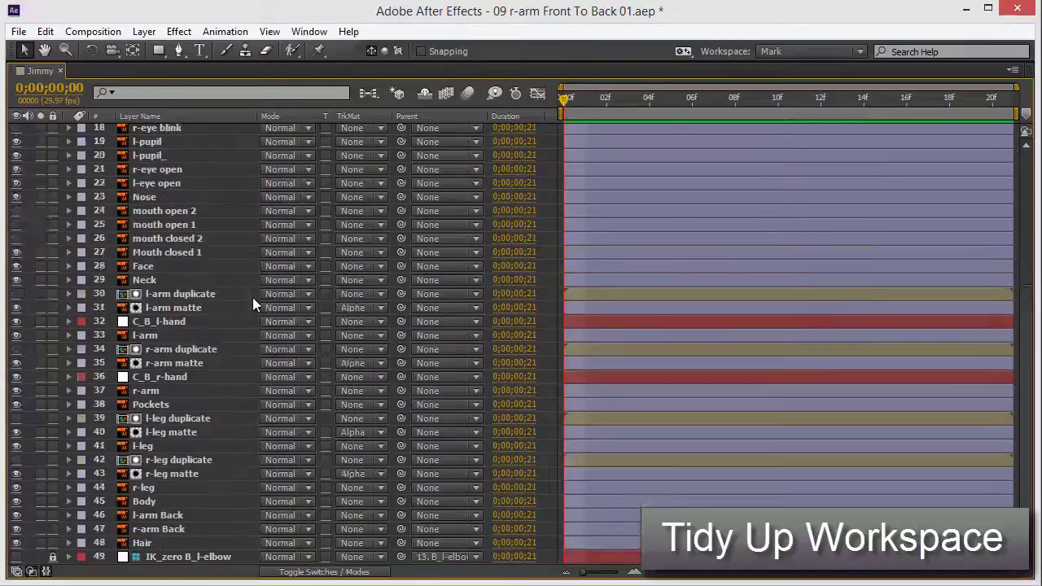
key(grave)
scroll(529, 245, down, 5)
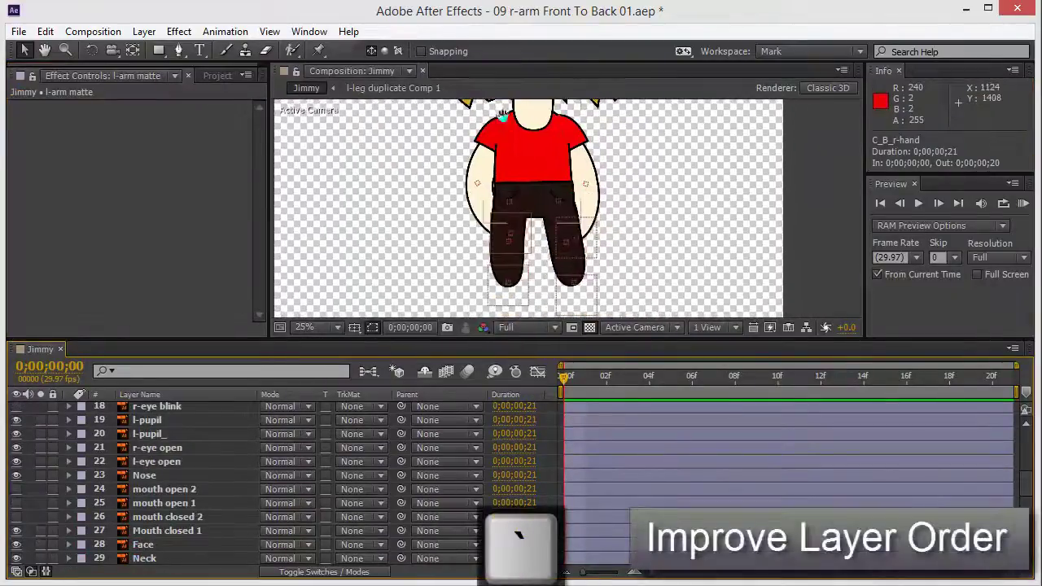
scroll(596, 234, up, 1)
scroll(506, 235, up, 1)
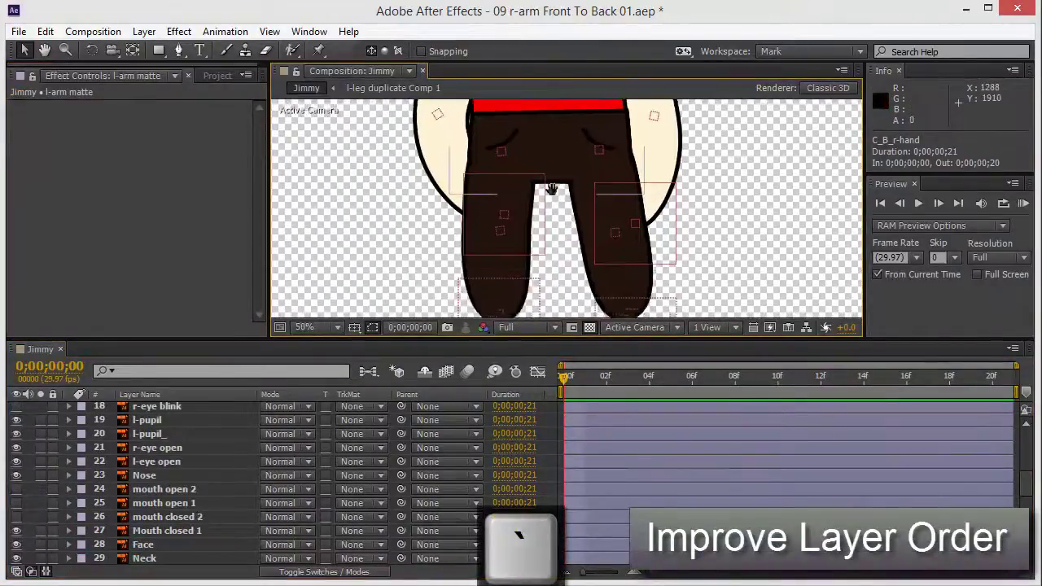
scroll(554, 214, down, 1)
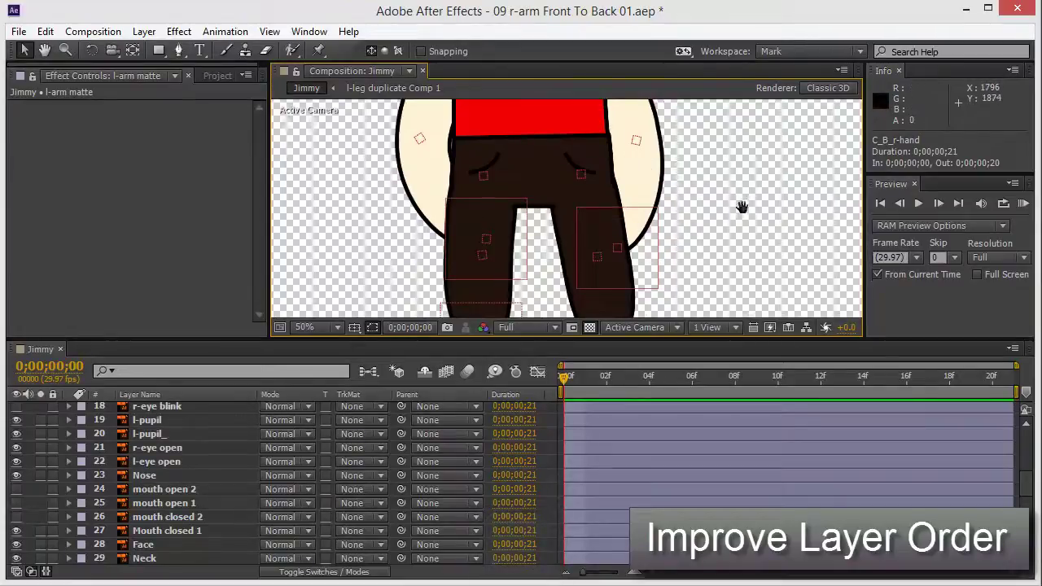
scroll(737, 215, down, 2)
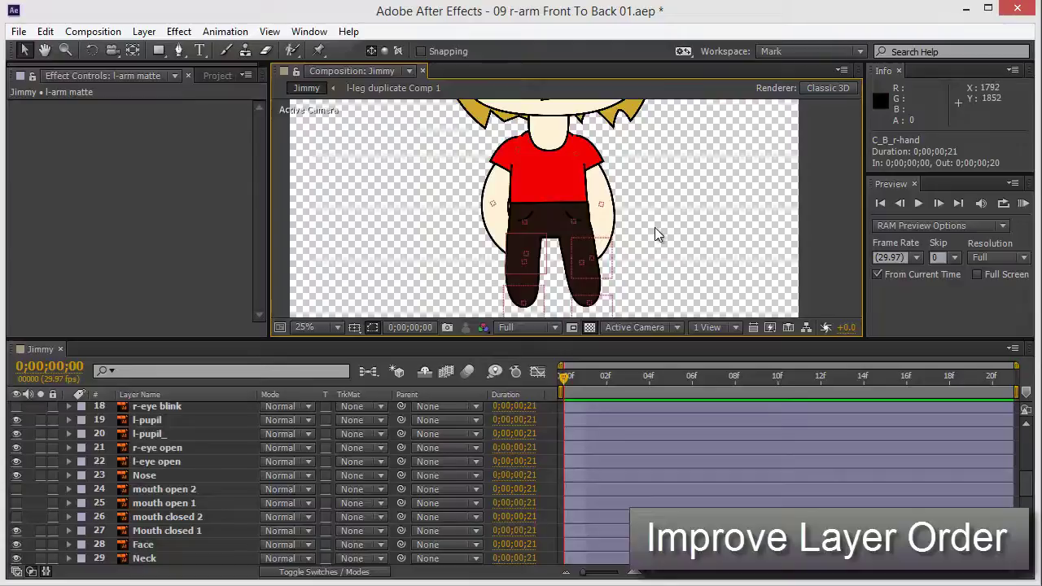
Try to move the l-arm matte layer in the composition view, and undo the moves
drag(602, 188, 706, 207)
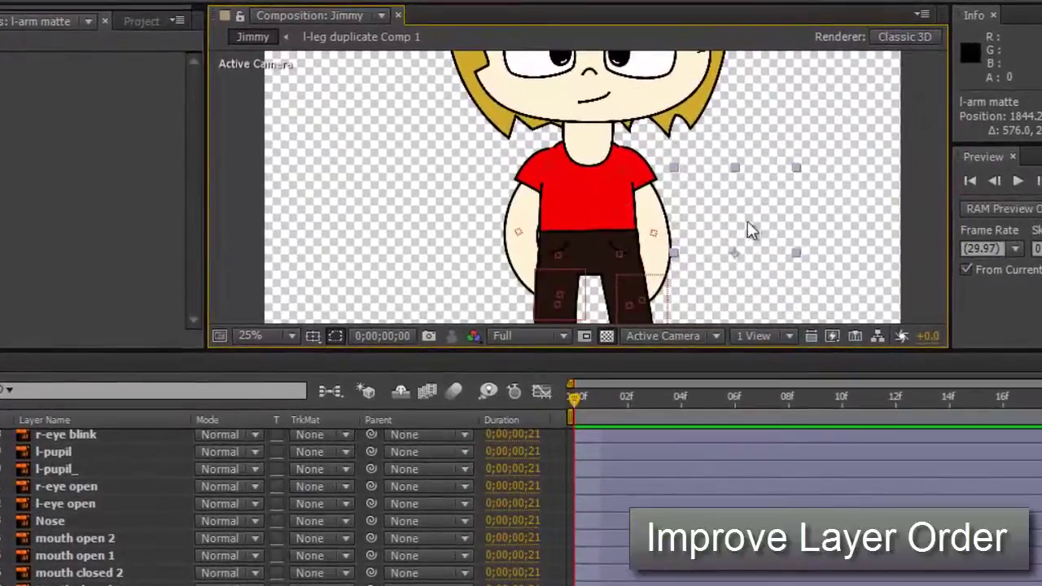
click(768, 238)
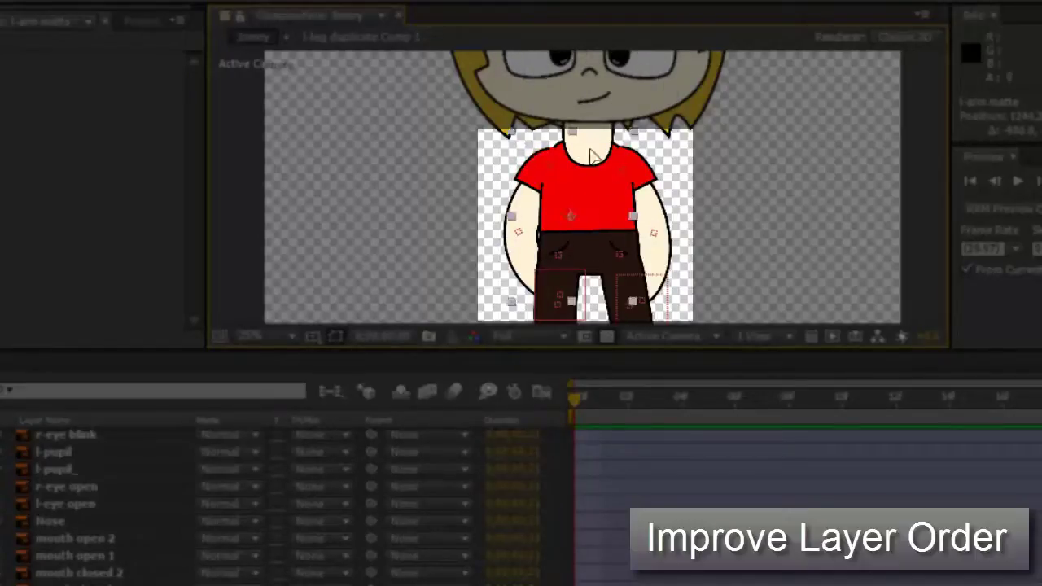
drag(598, 189, 676, 205)
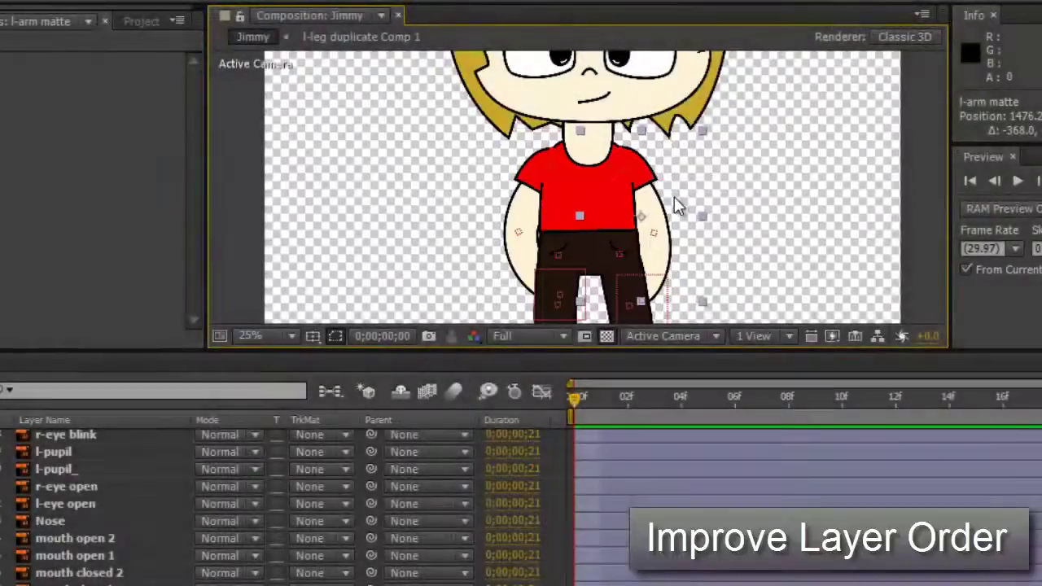
key(ctrl+z)
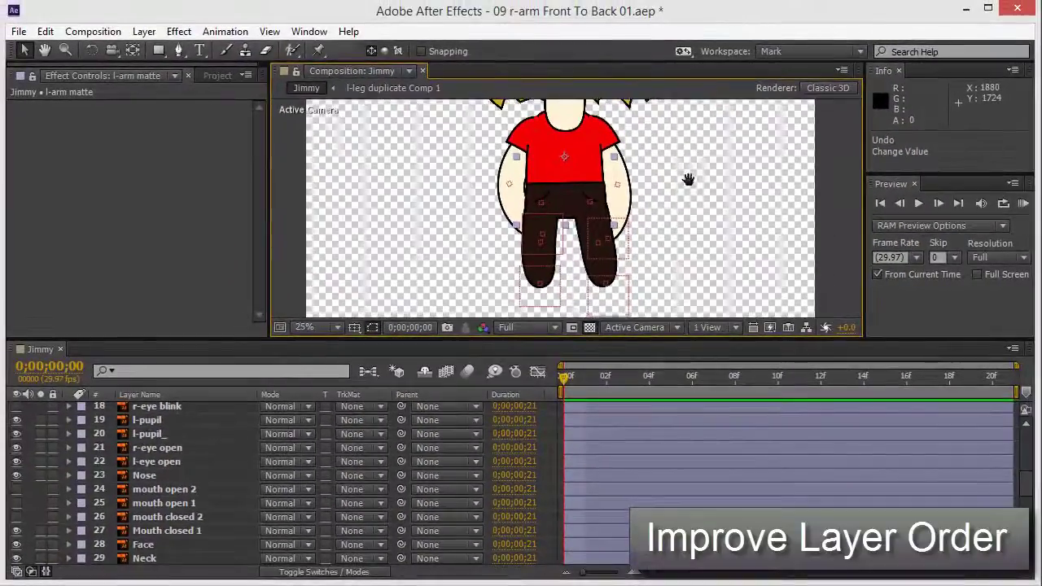
Move the C_B_l-hand and C_B_r-hand layers up the layer stack, between B_l-shoulder and r-eyebrow
click(151, 493)
scroll(180, 461, down, 4)
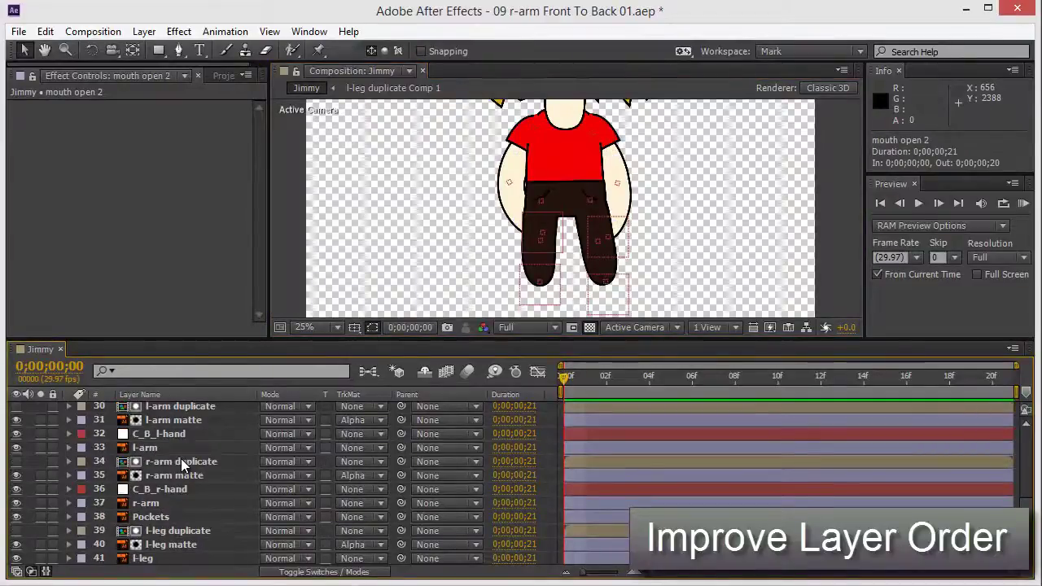
click(173, 489)
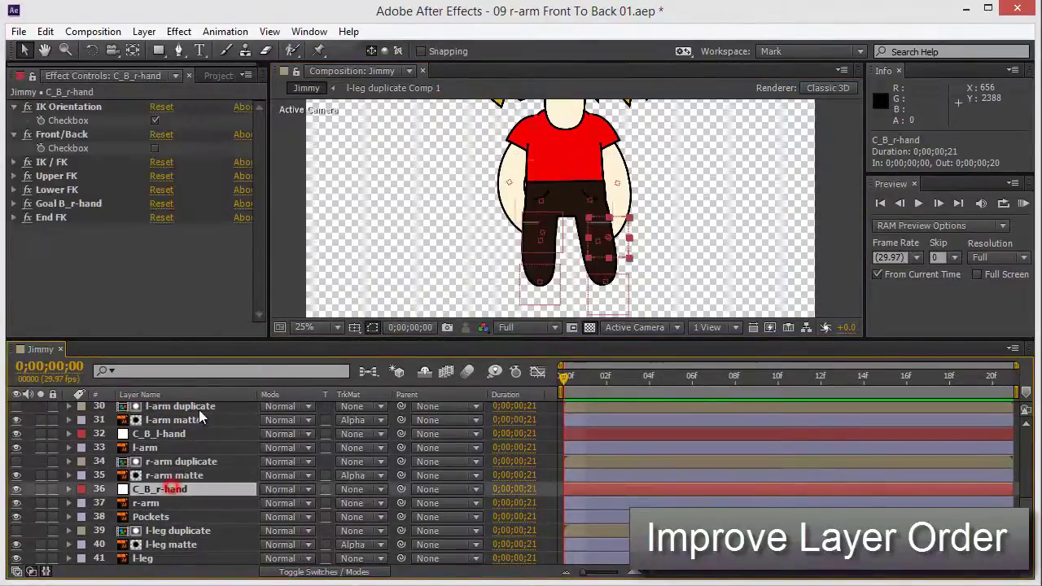
ctrl+click(173, 434)
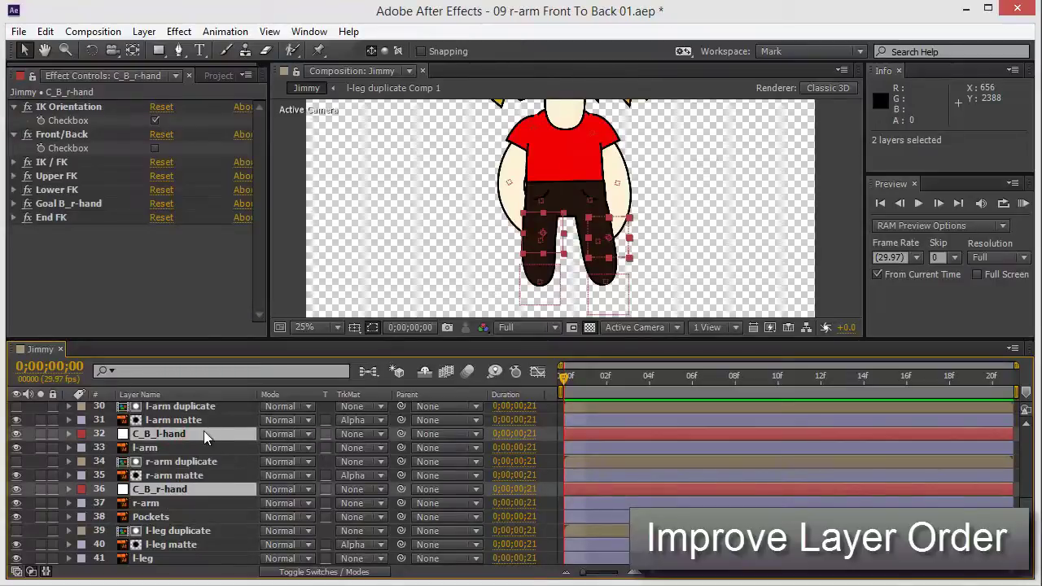
key(grave)
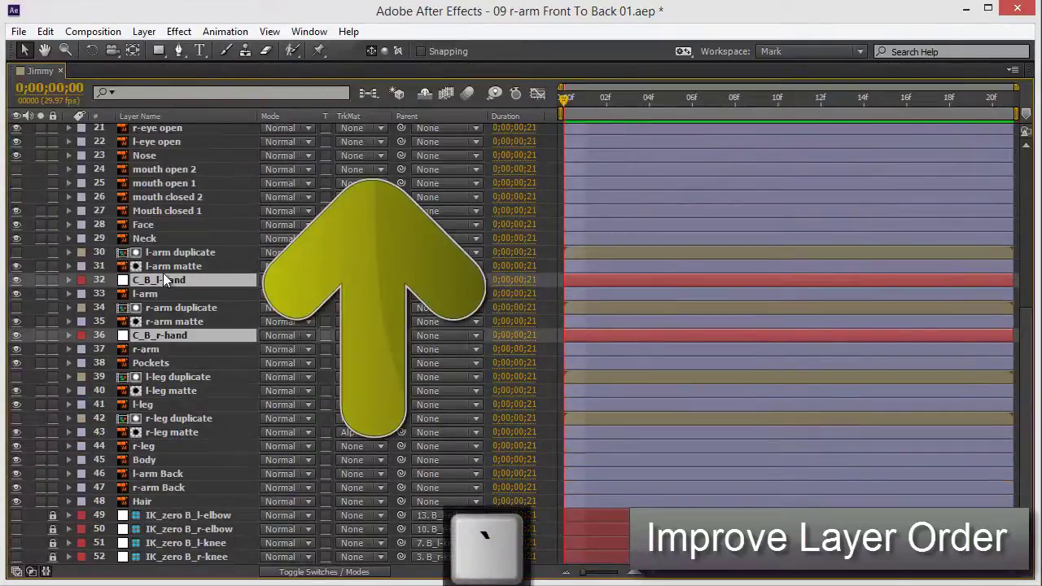
drag(194, 281, 178, 227)
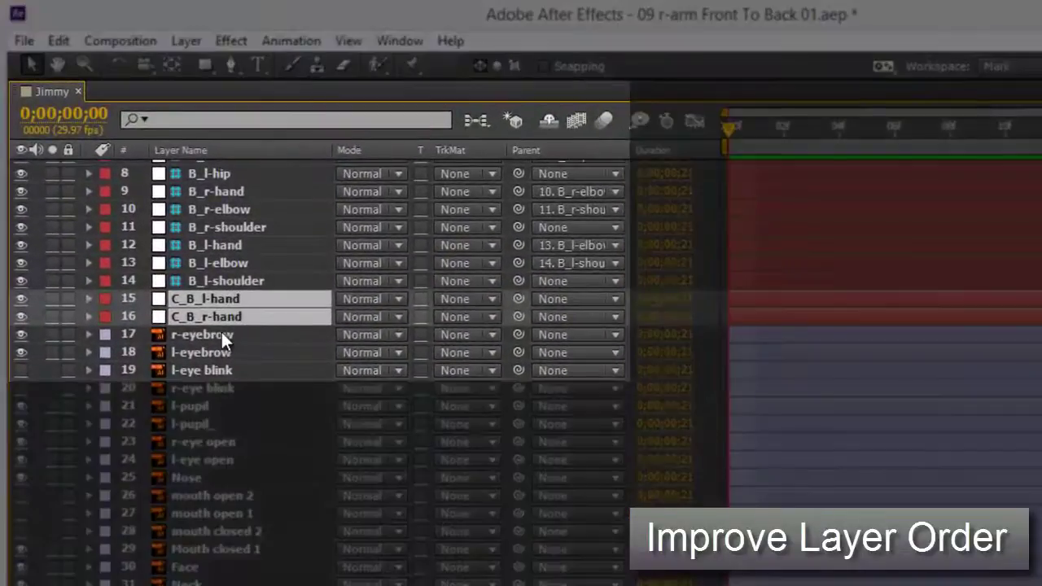
Group the right arm's control layers by moving C_B_r-hand directly below B_r-shoulder and above B_l-hand
click(220, 334)
click(227, 299)
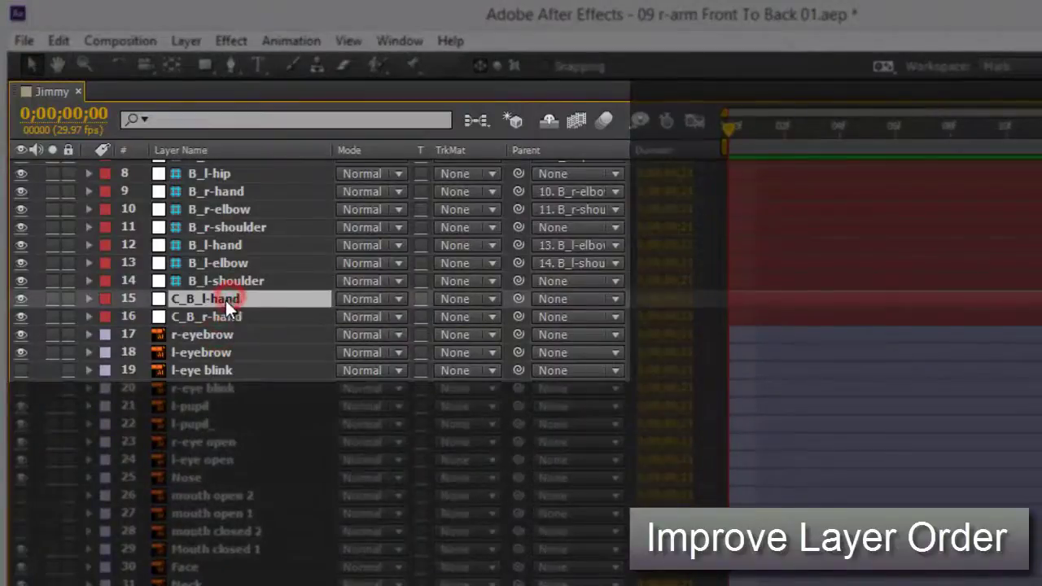
shift+click(228, 245)
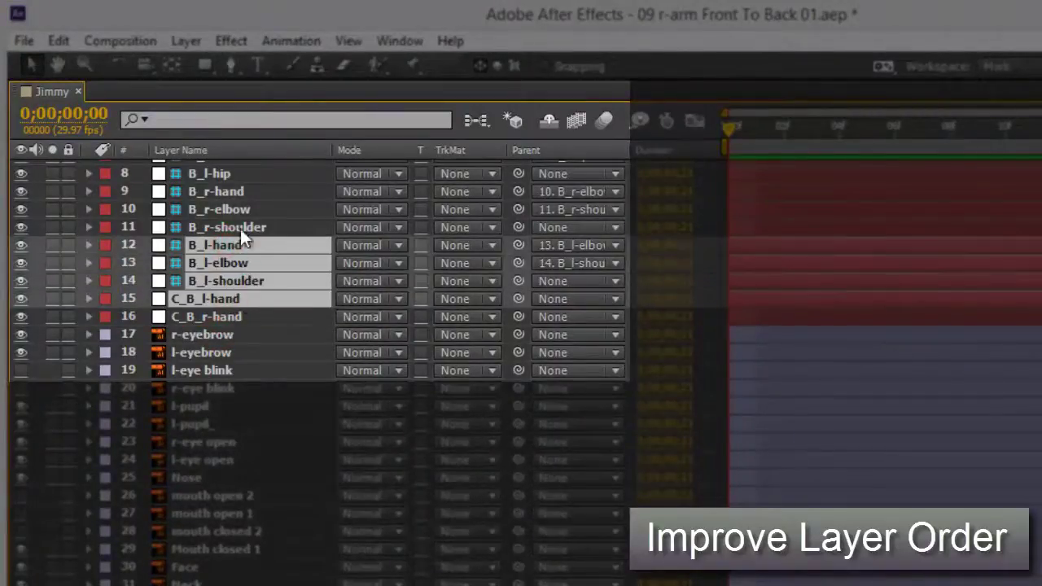
click(215, 319)
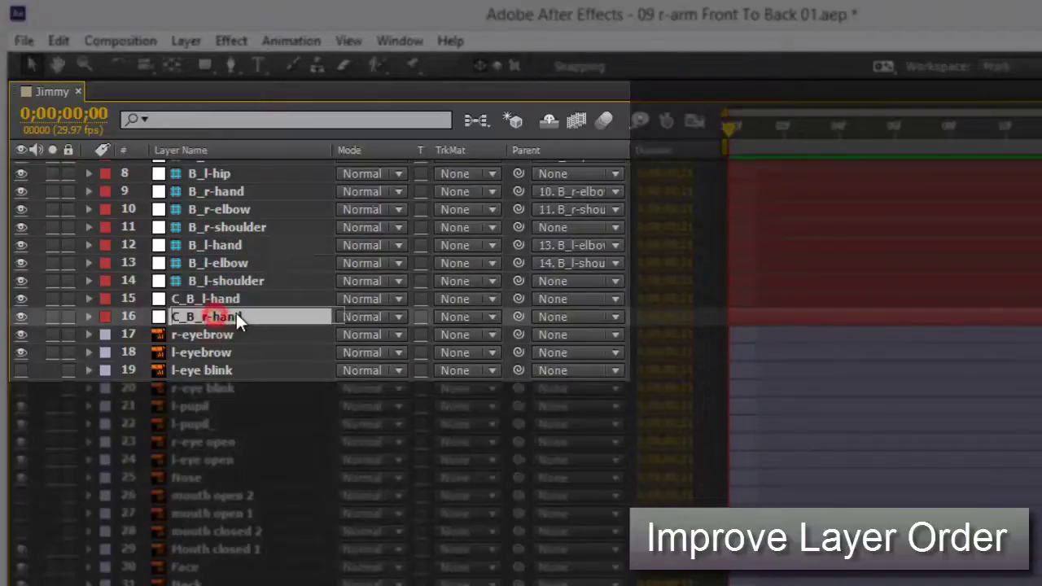
drag(236, 318, 219, 233)
scroll(221, 265, up, 1)
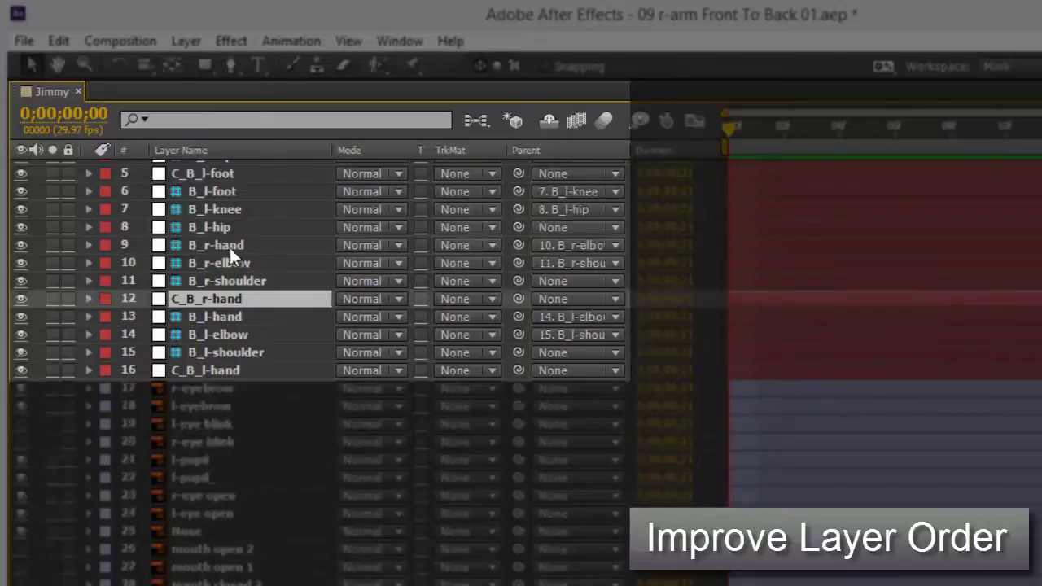
shift+click(229, 246)
click(229, 313)
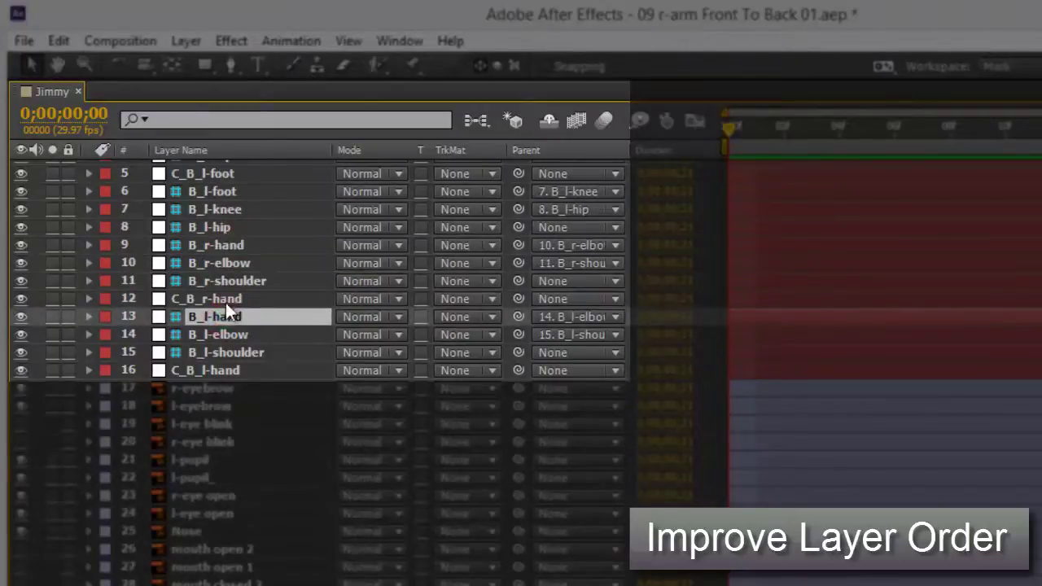
click(232, 298)
click(225, 263)
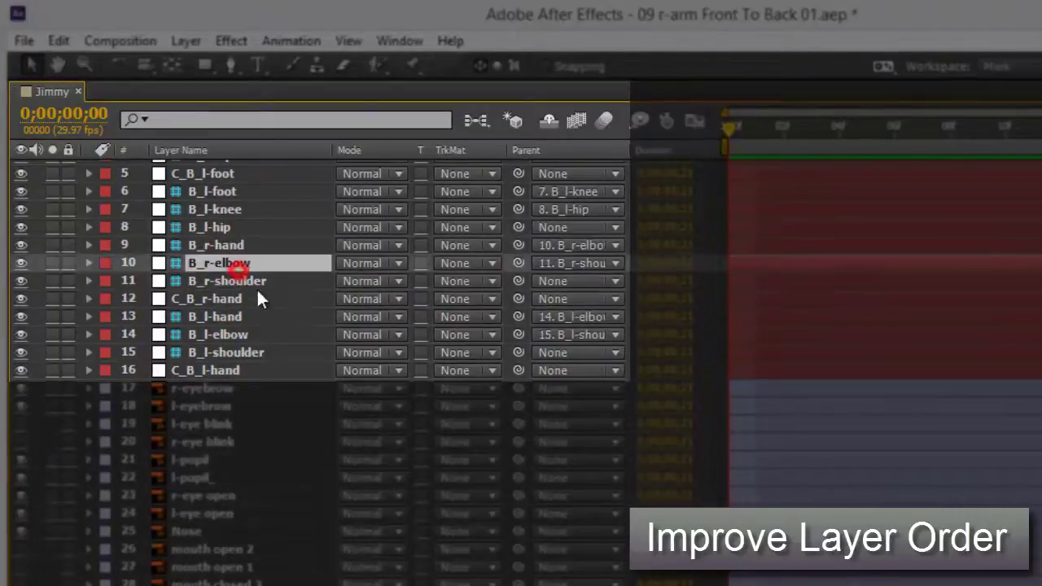
Test the right arm by moving the C_B_r-hand controller in the maximized composition view, and undo the moves
key(grave)
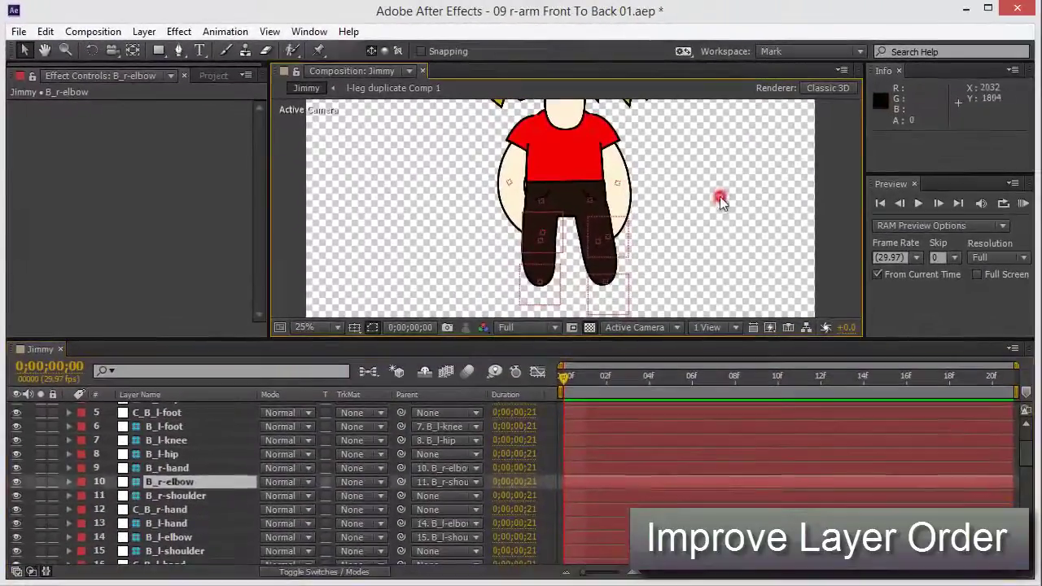
scroll(774, 236, up, 5)
key(grave)
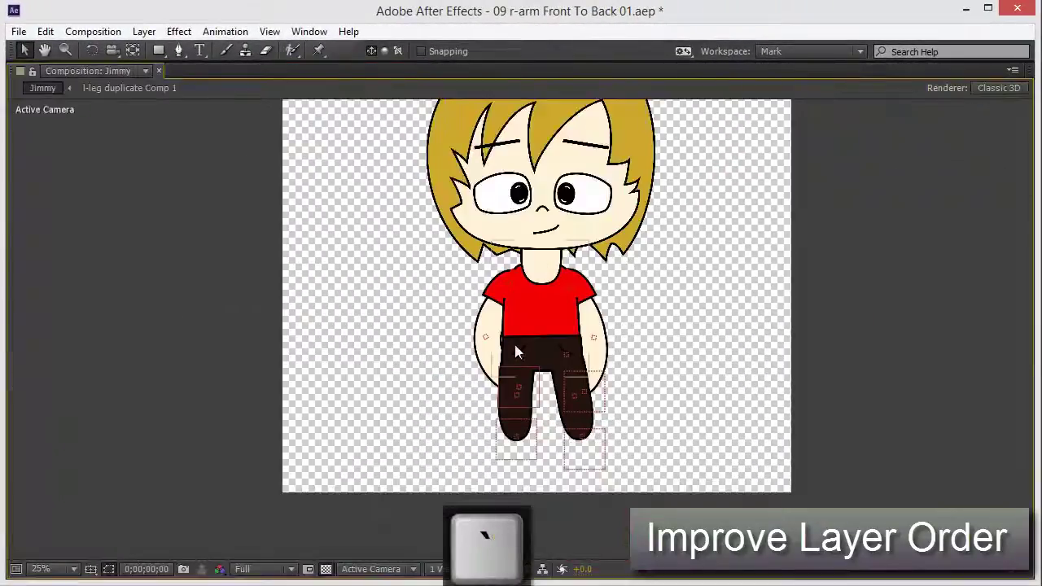
scroll(570, 317, down, 3)
scroll(570, 318, left, 2)
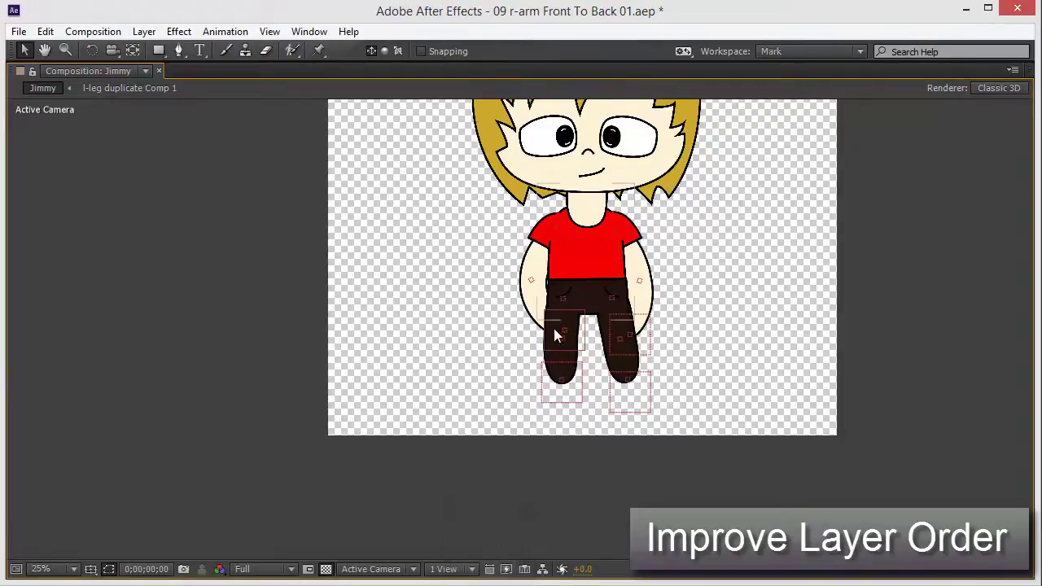
drag(632, 335, 611, 291)
key(ctrl+z)
key(ctrl+z)
key(ctrl+z)
key(ctrl+z)
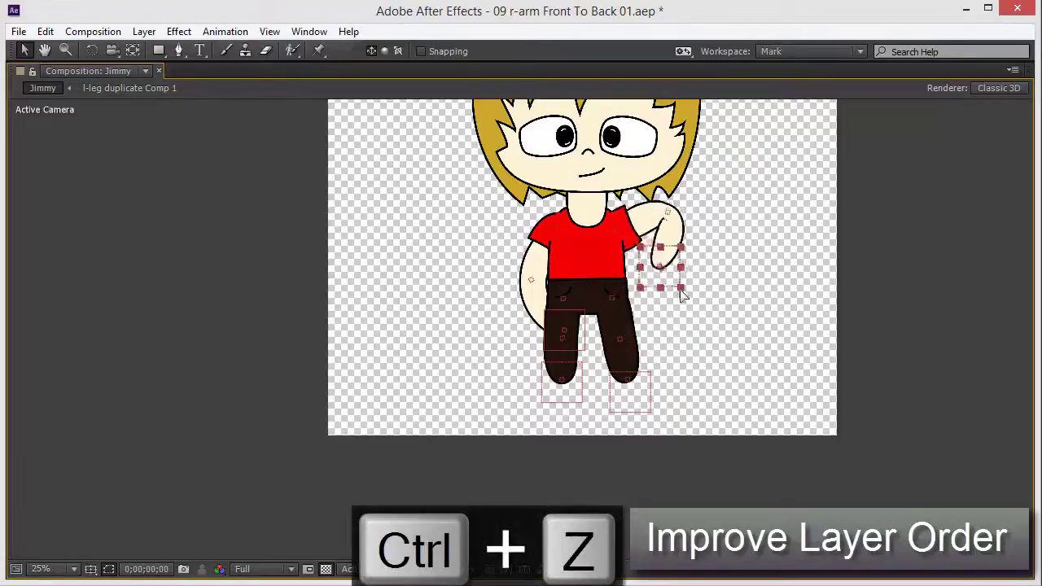
Pose both arms bent by moving C_B_l-hand slightly up at the hip and C_B_r-hand outward beside the body
drag(558, 341, 553, 314)
mouse_move(658, 299)
mouse_down()
mouse_move(671, 291)
mouse_move(661, 310)
mouse_up()
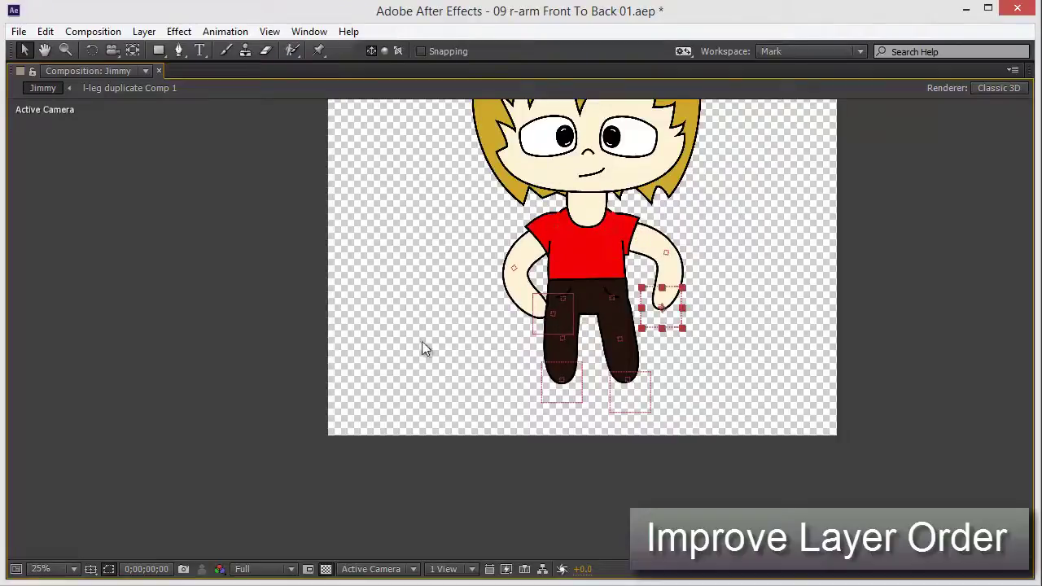
key(grave)
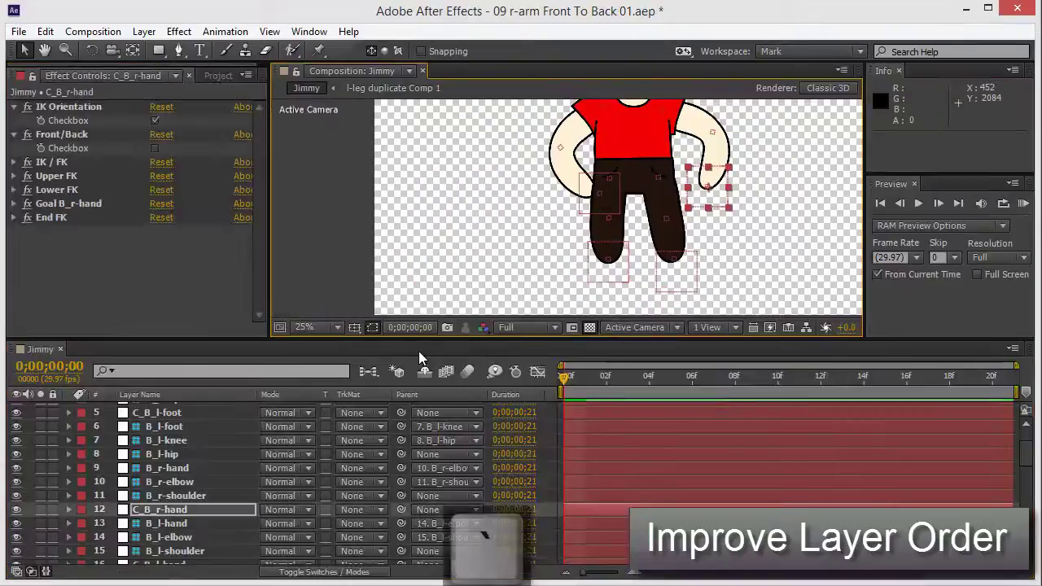
Examine which of the red layers are C_B controllers and which are B_ bone layers marked with the blue guide symbol
click(163, 454)
click(167, 413)
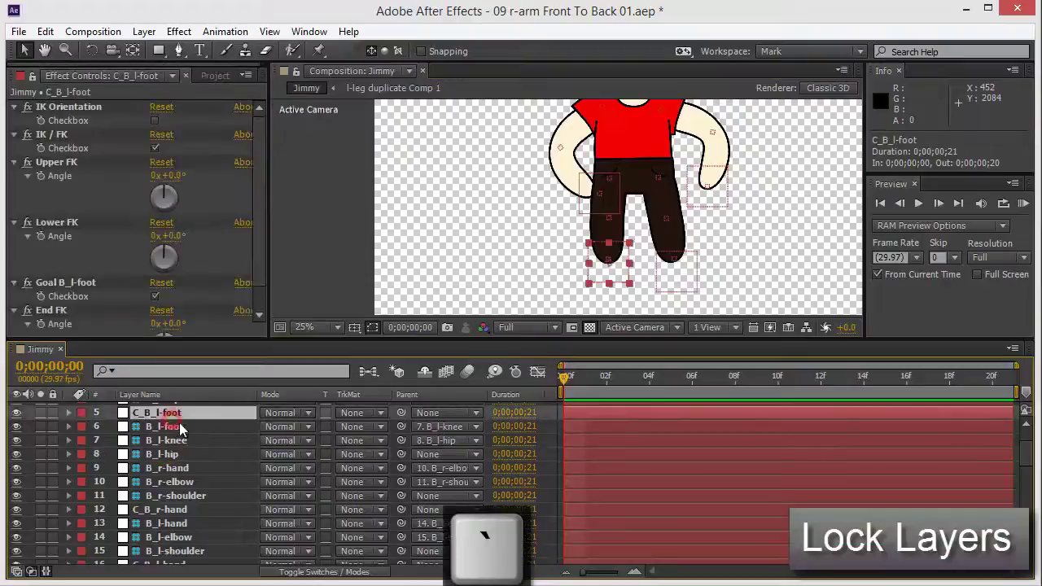
click(168, 426)
scroll(197, 441, up, 2)
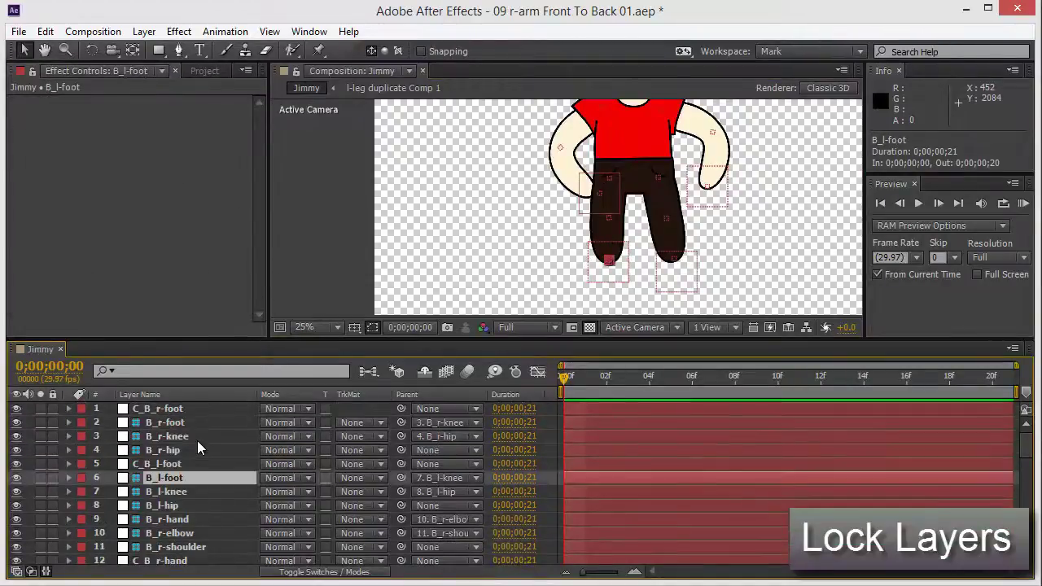
click(138, 423)
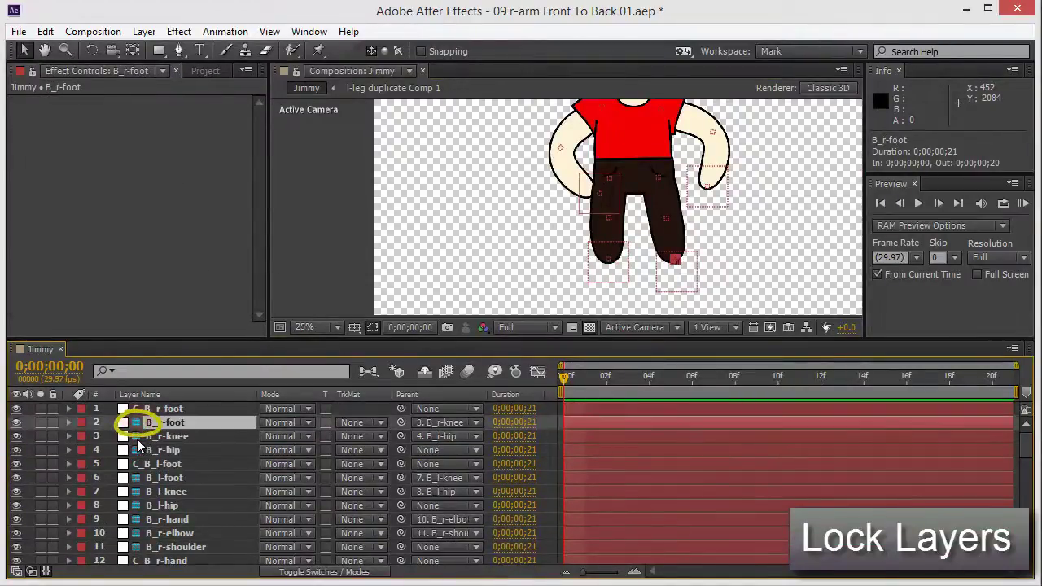
click(138, 438)
key(grave)
click(188, 271)
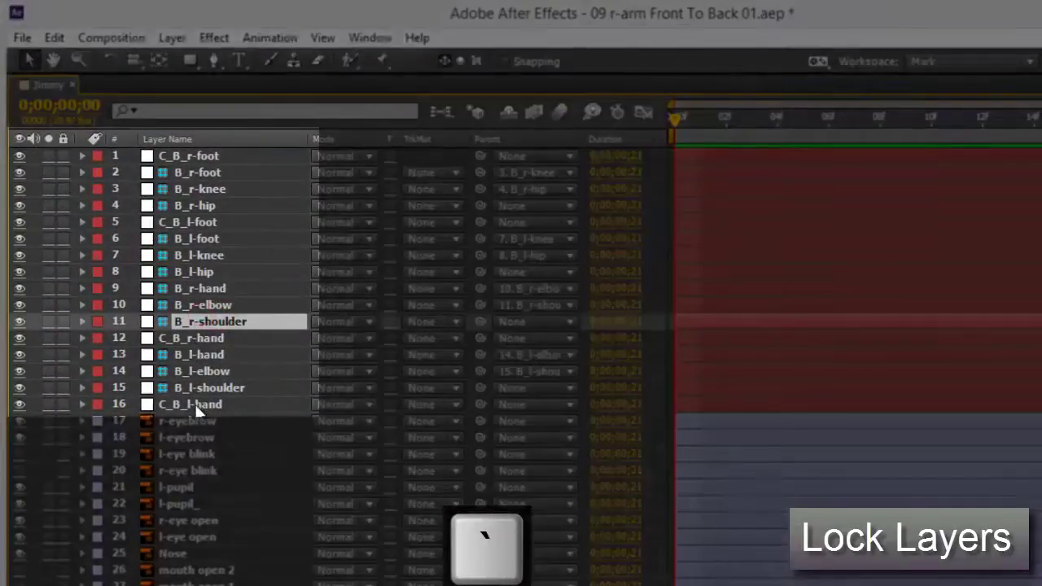
Move the C_B_l-hand layer directly above B_l-hand so the controller heads the left arm's bone layers
click(194, 401)
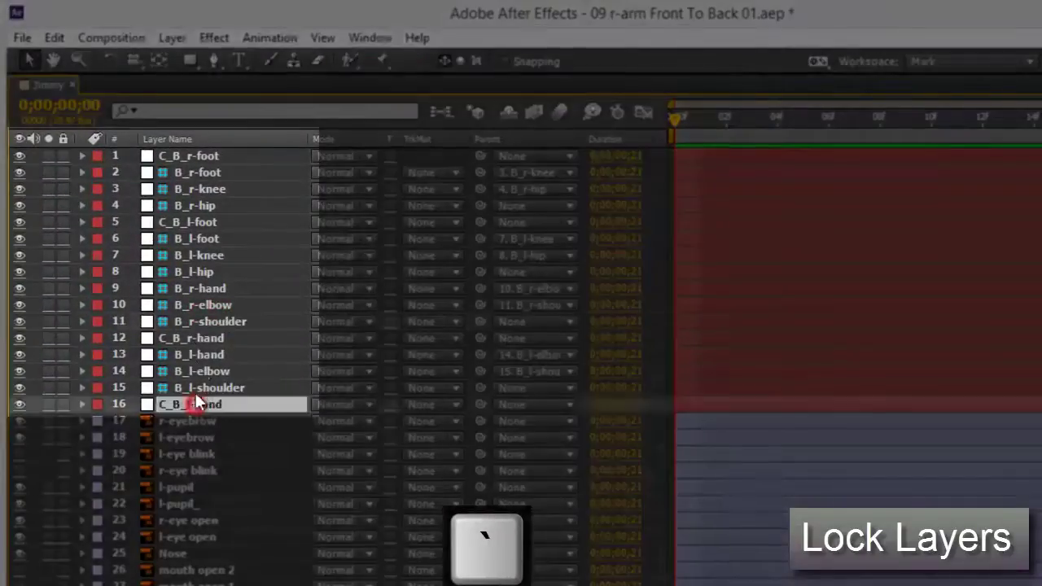
click(193, 399)
drag(193, 398, 199, 345)
click(164, 370)
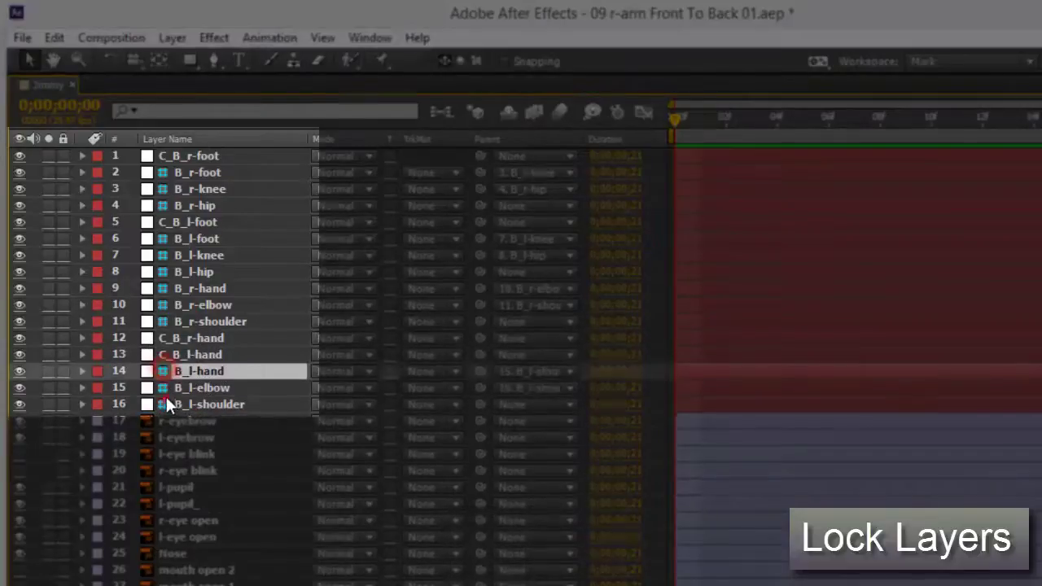
click(167, 401)
click(178, 356)
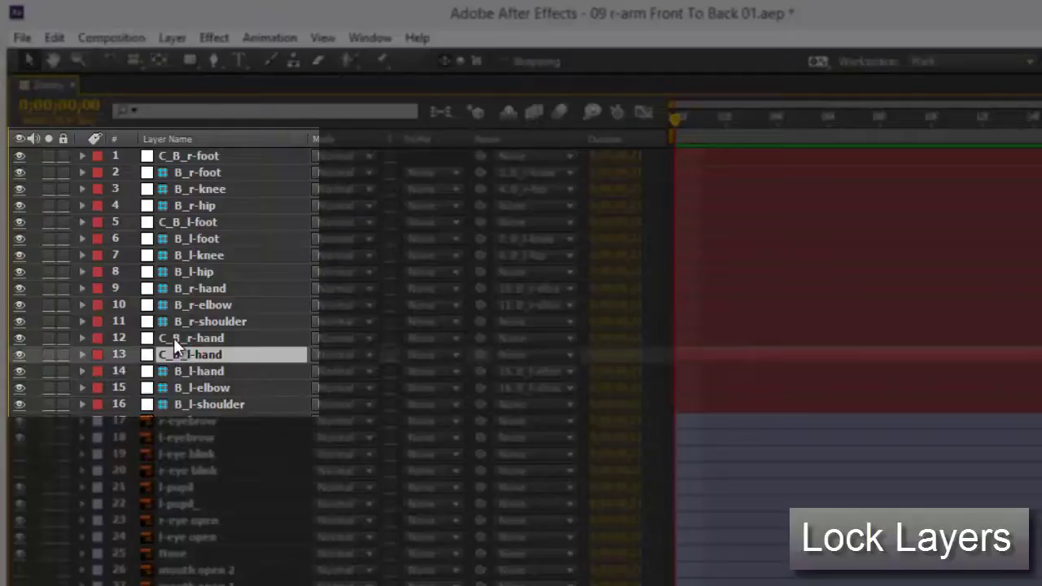
Move the C_B_r-hand layer directly above B_r-hand so the controller heads the right arm's bone layers
drag(173, 338, 176, 283)
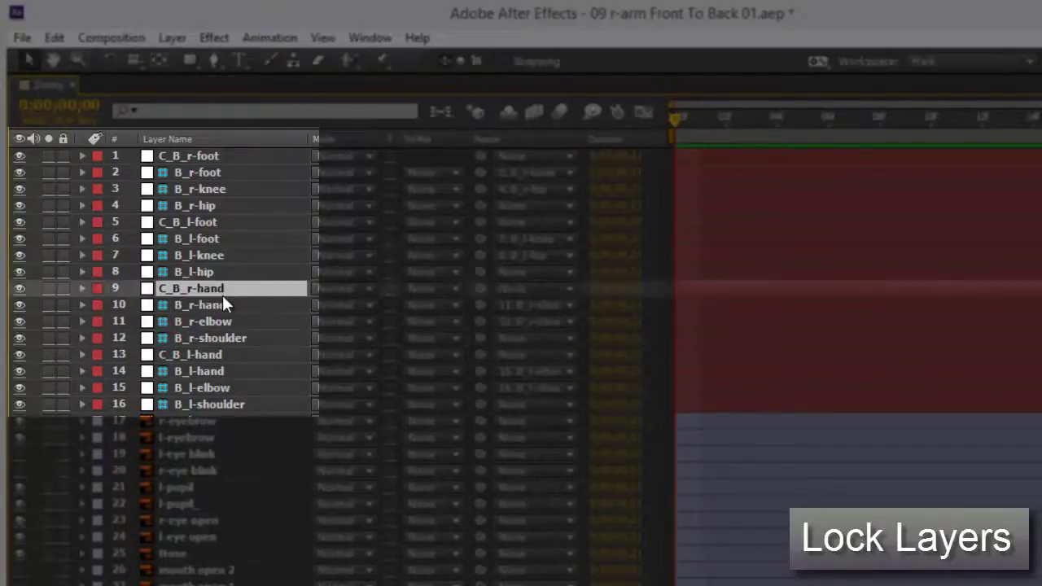
Compare the layers' source names with their custom layer names, leaving the layer names displayed
click(185, 141)
click(173, 140)
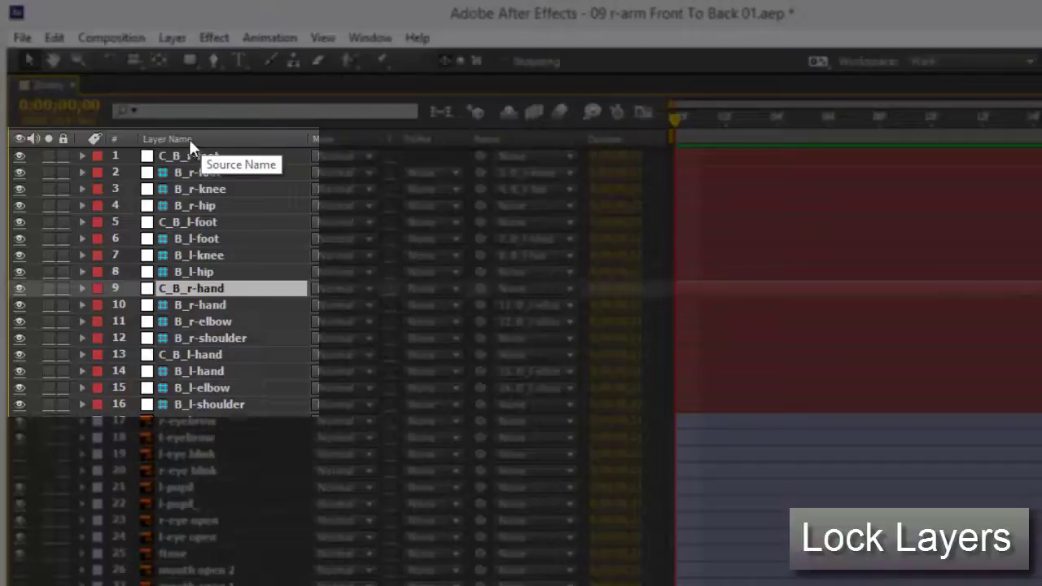
click(189, 140)
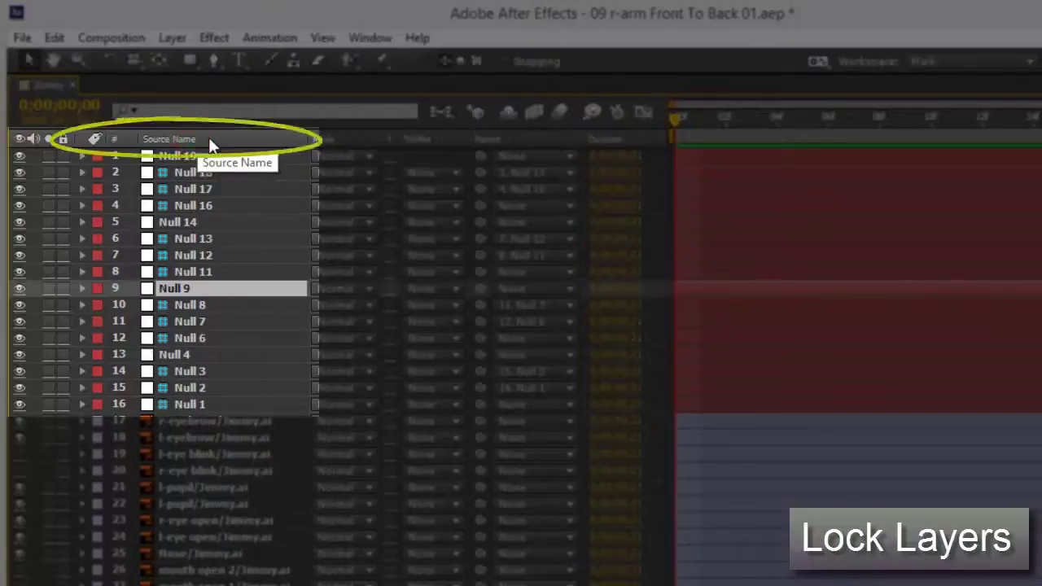
click(208, 137)
click(210, 138)
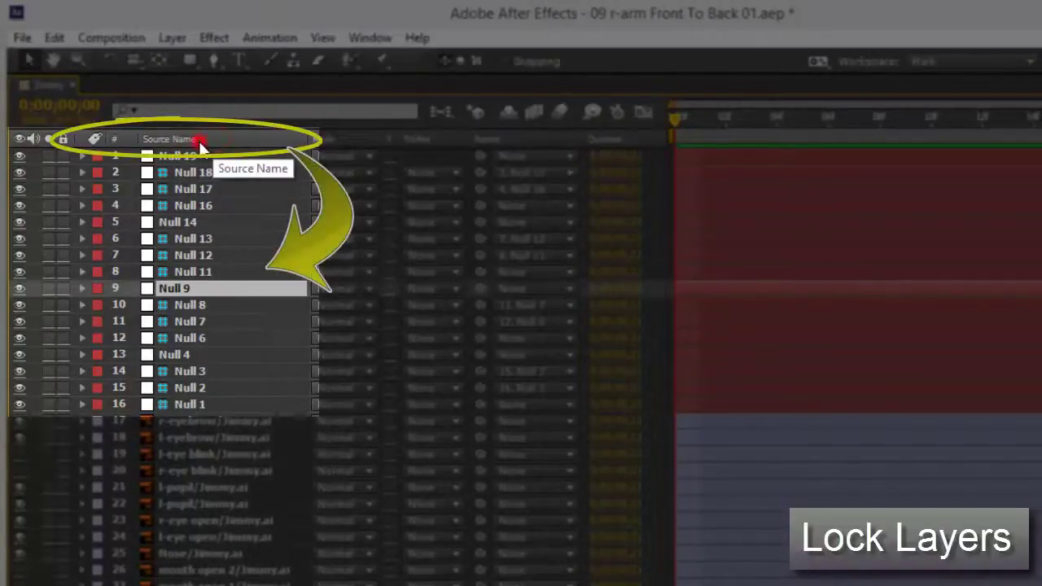
click(200, 141)
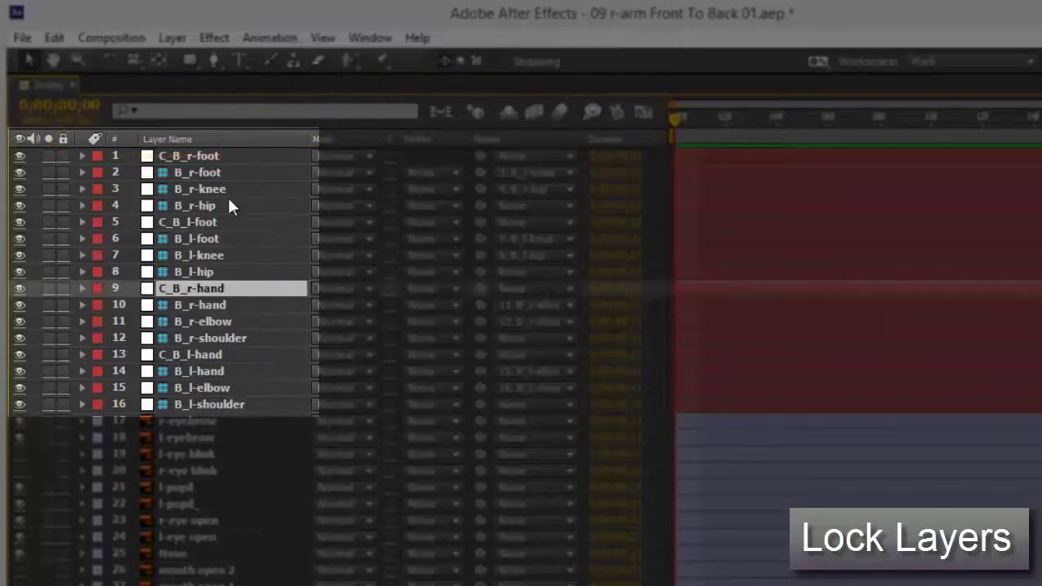
Lock all twelve B_ bone layers of the arms and legs, leaving the C_B_ controllers unlocked, and restore the timeline from its maximized view
click(209, 357)
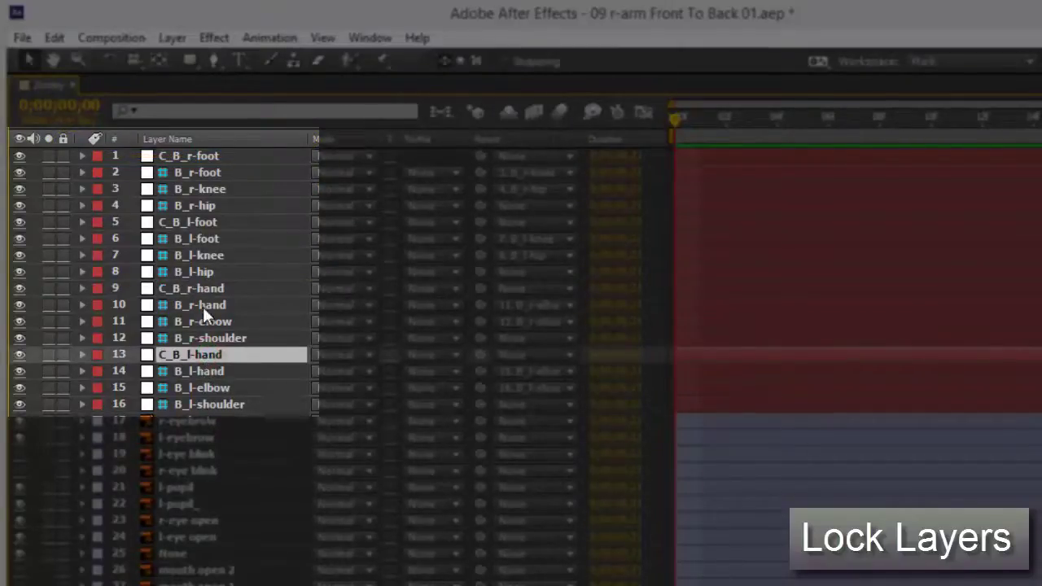
click(184, 403)
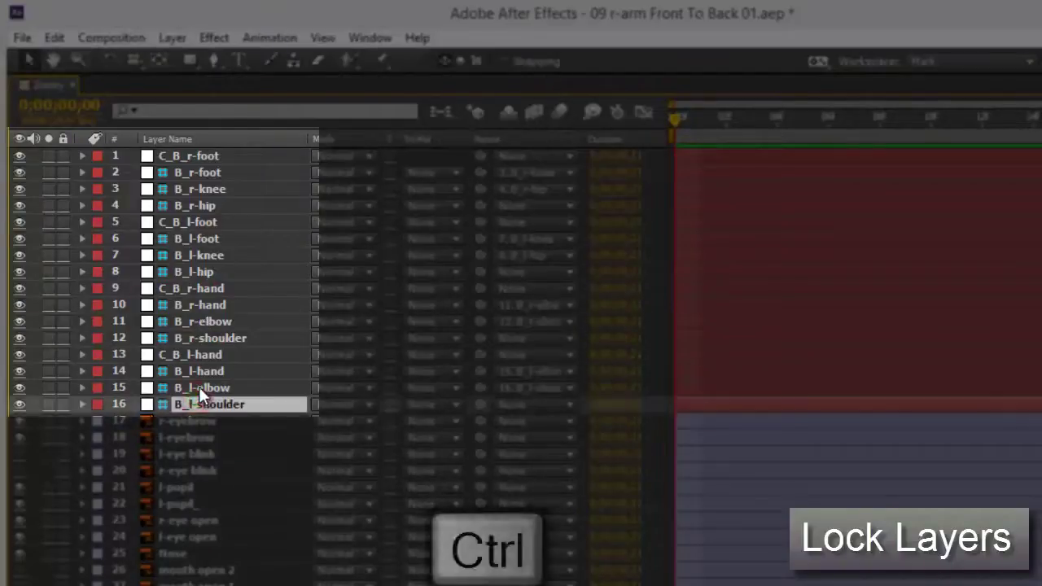
ctrl+click(198, 388)
ctrl+click(201, 368)
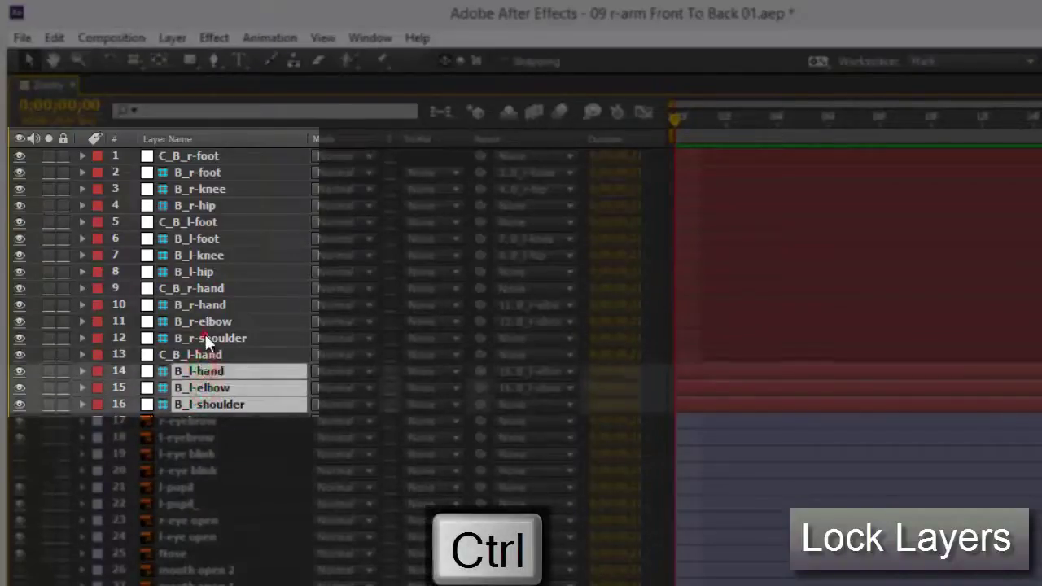
ctrl+click(204, 333)
ctrl+click(206, 320)
ctrl+click(205, 304)
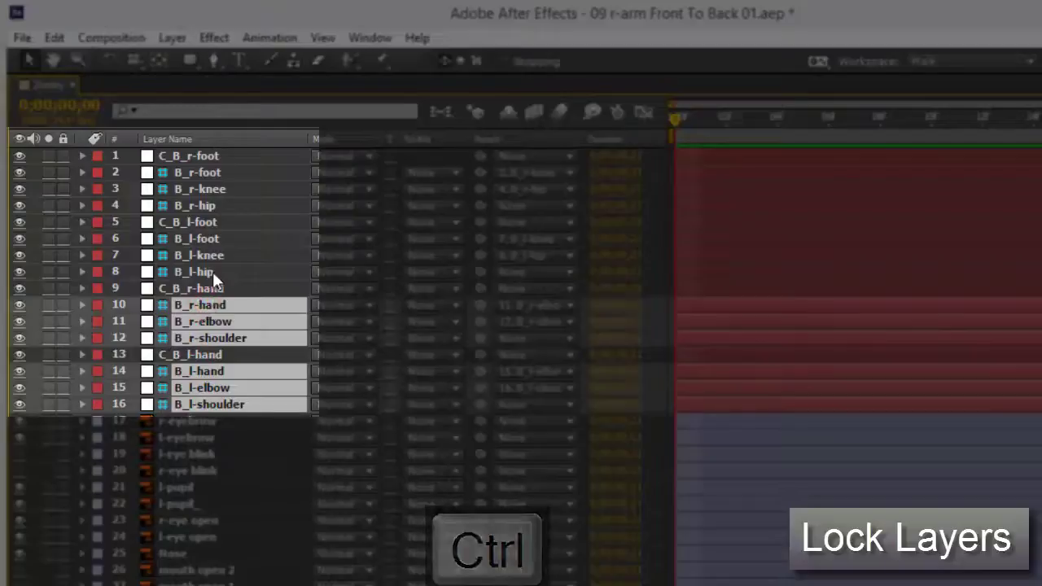
ctrl+click(203, 272)
ctrl+click(198, 254)
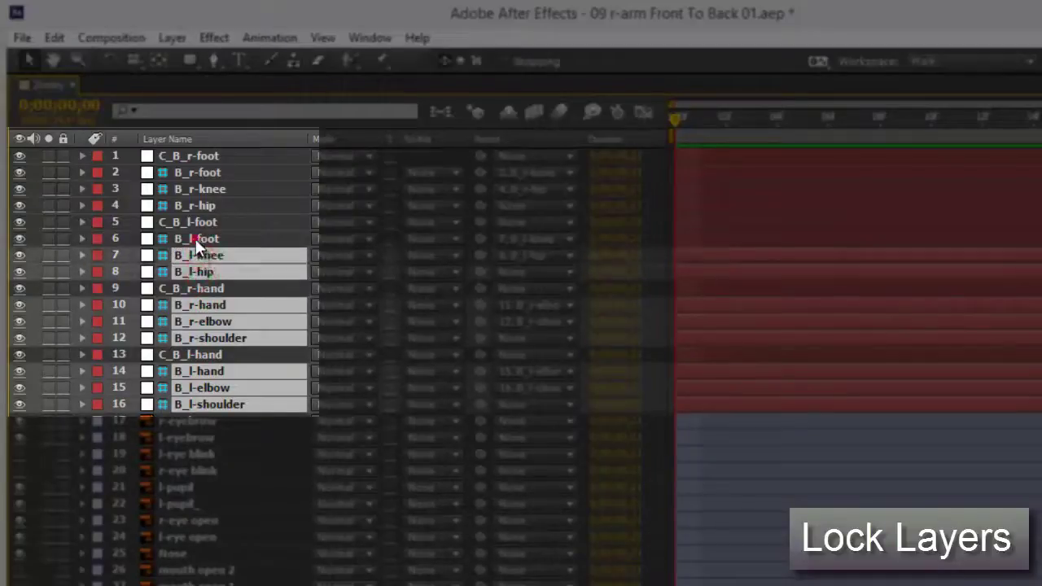
ctrl+click(195, 238)
ctrl+click(201, 202)
ctrl+click(201, 189)
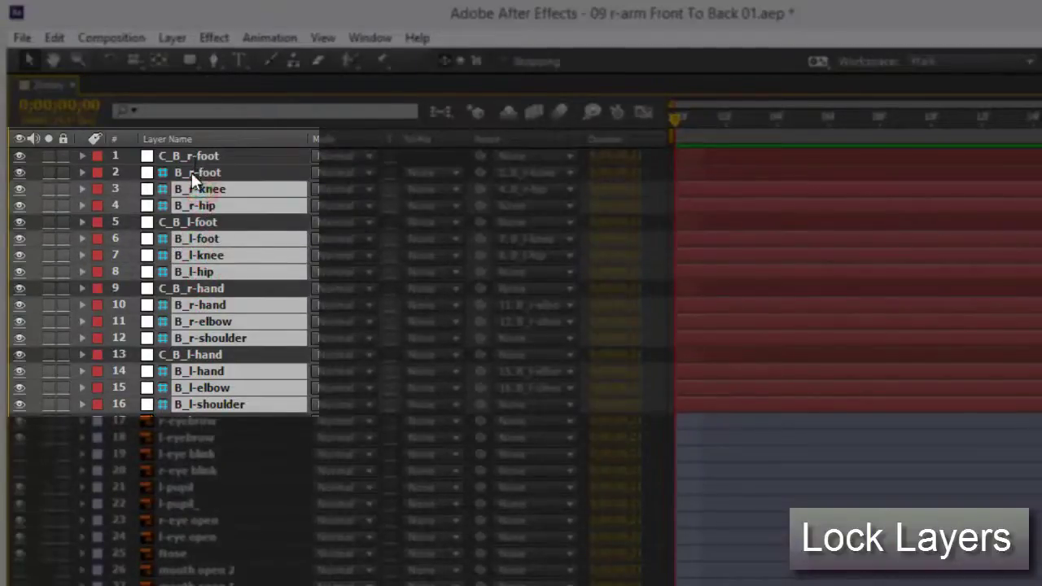
ctrl+click(192, 172)
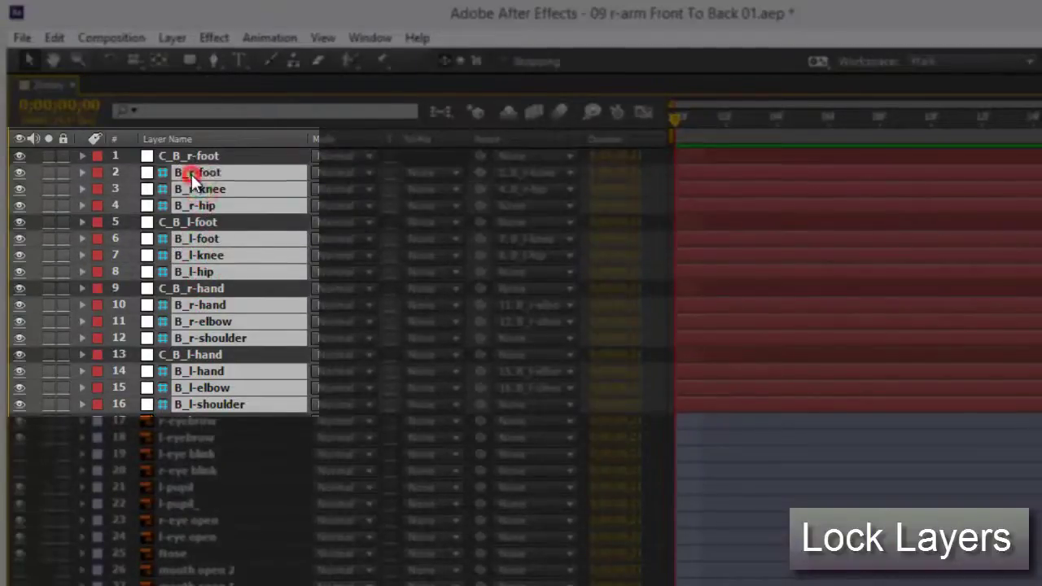
click(63, 172)
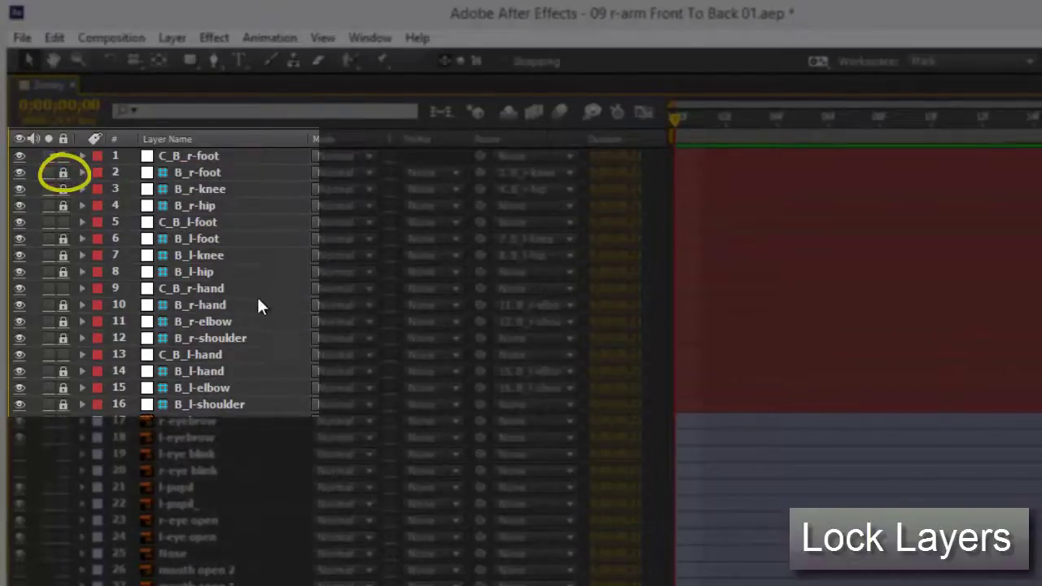
key(grave)
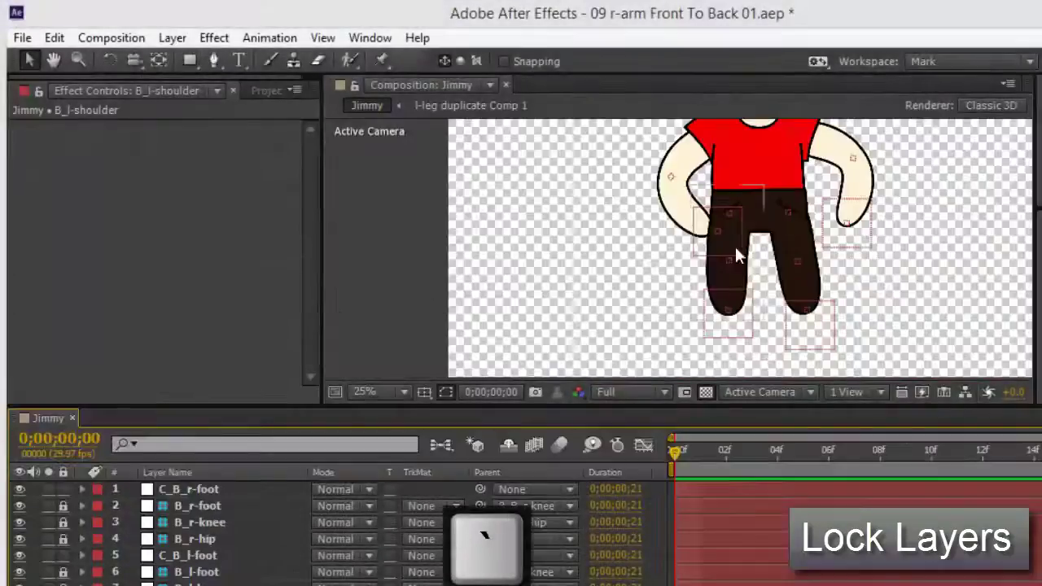
Try to move the locked elbow bone of the l-arm in the composition view, and undo the resulting change
scroll(655, 236, up, 2)
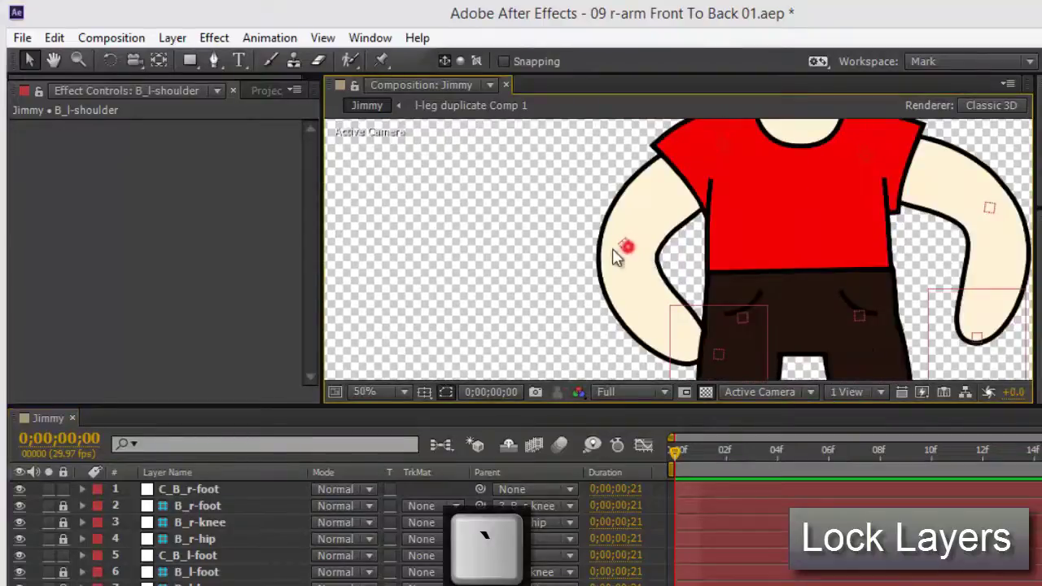
drag(614, 249, 664, 224)
key(ctrl+z)
Straighten both arms by moving C_B_l-hand outward from the hip and C_B_r-hand outward to position 1742, 1838
drag(639, 263, 619, 246)
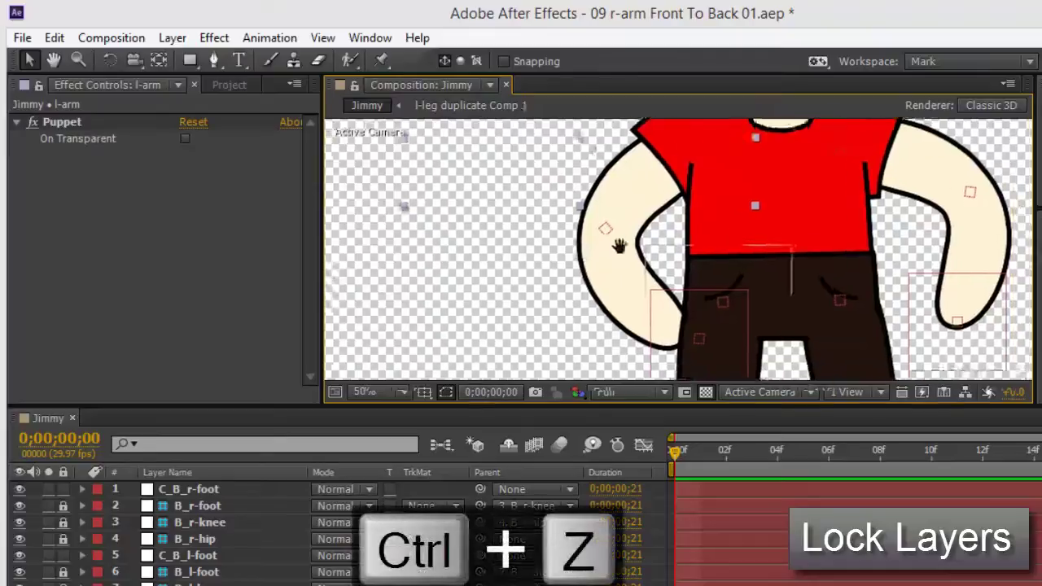
key(comma)
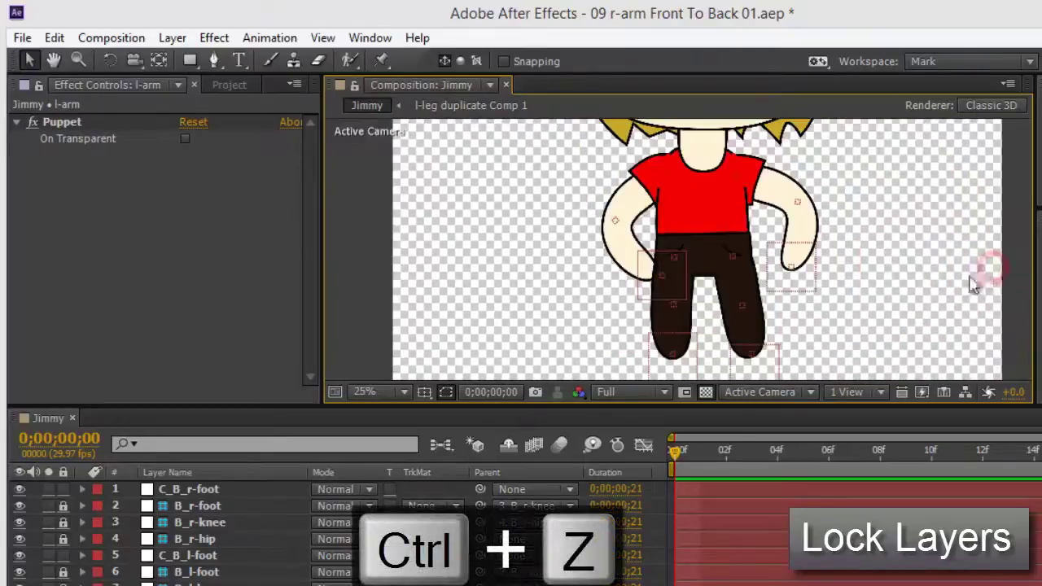
drag(673, 281, 610, 280)
drag(794, 268, 833, 276)
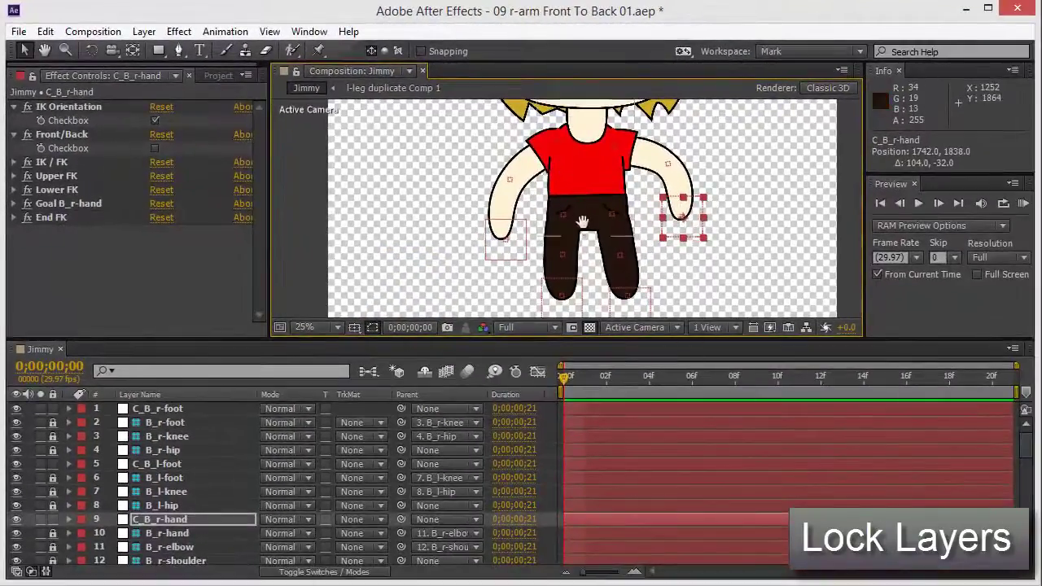
Adjust the right leg by moving the C_B_r-foot controller 16 pixels down to position 1487, 2305
drag(655, 270, 655, 168)
drag(580, 148, 568, 187)
drag(634, 277, 595, 228)
Change Jimmy's mouth by making the mouth open 1 layer visible and hiding Mouth closed 1
scroll(599, 267, up, 5)
scroll(599, 268, up, 2)
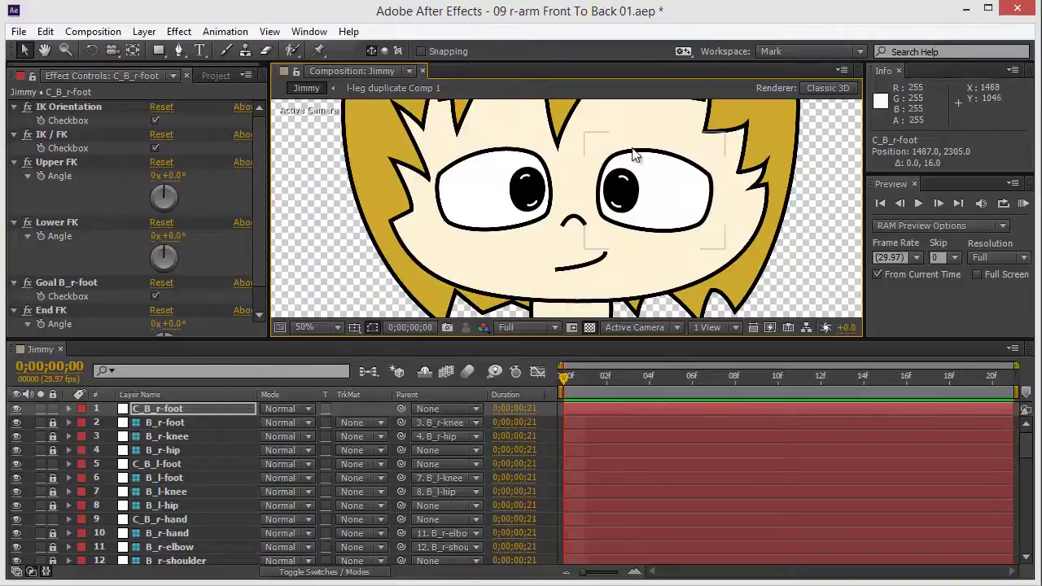
scroll(182, 461, down, 6)
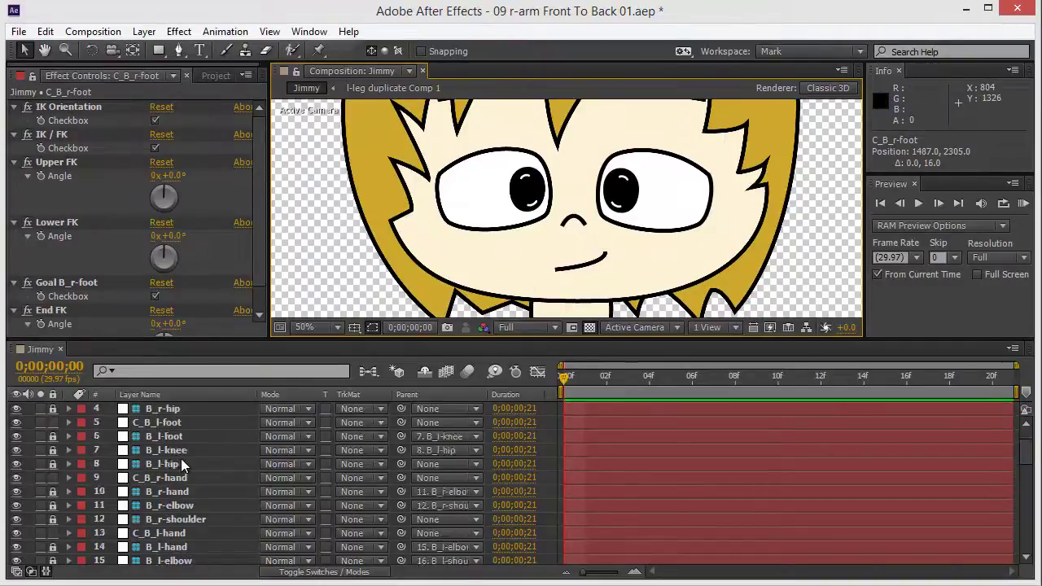
scroll(168, 483, down, 4)
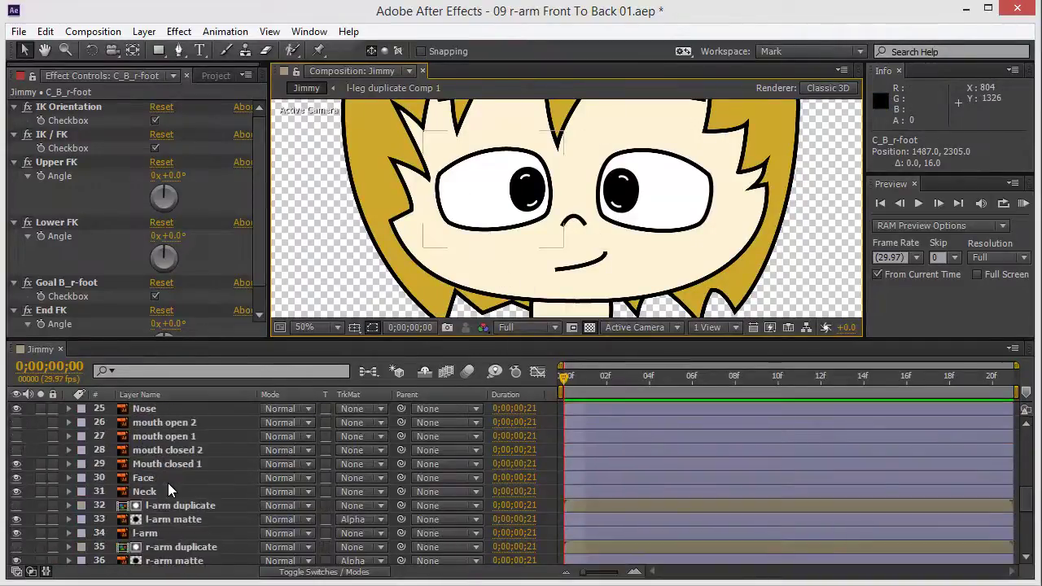
scroll(168, 483, up, 3)
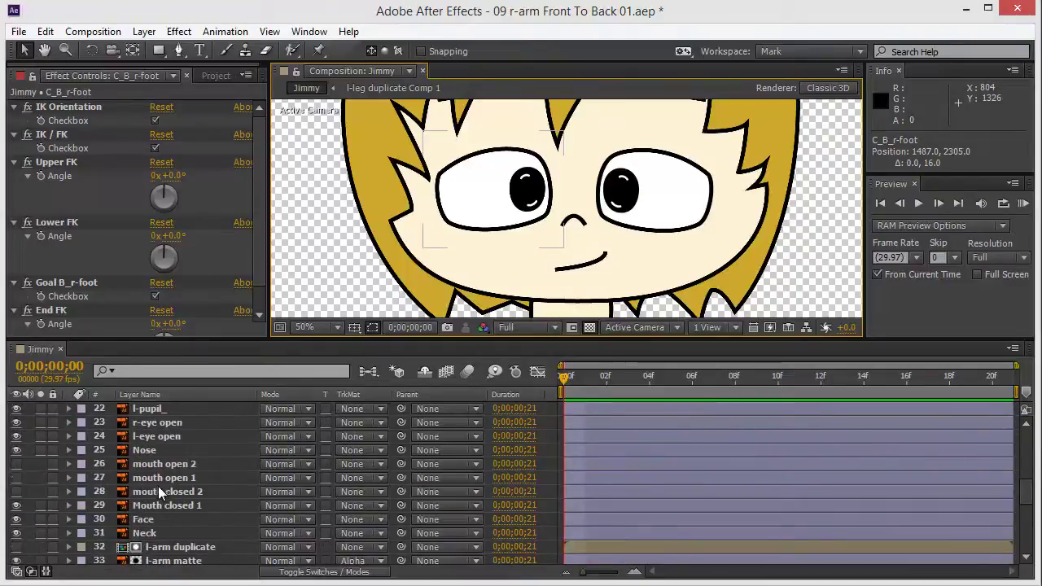
click(164, 506)
click(155, 478)
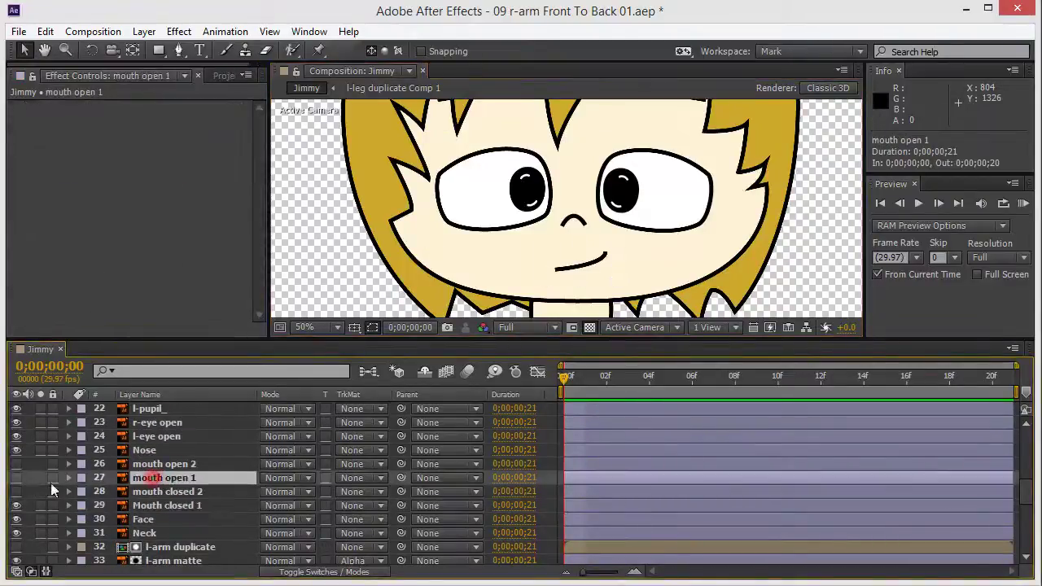
drag(19, 497, 13, 511)
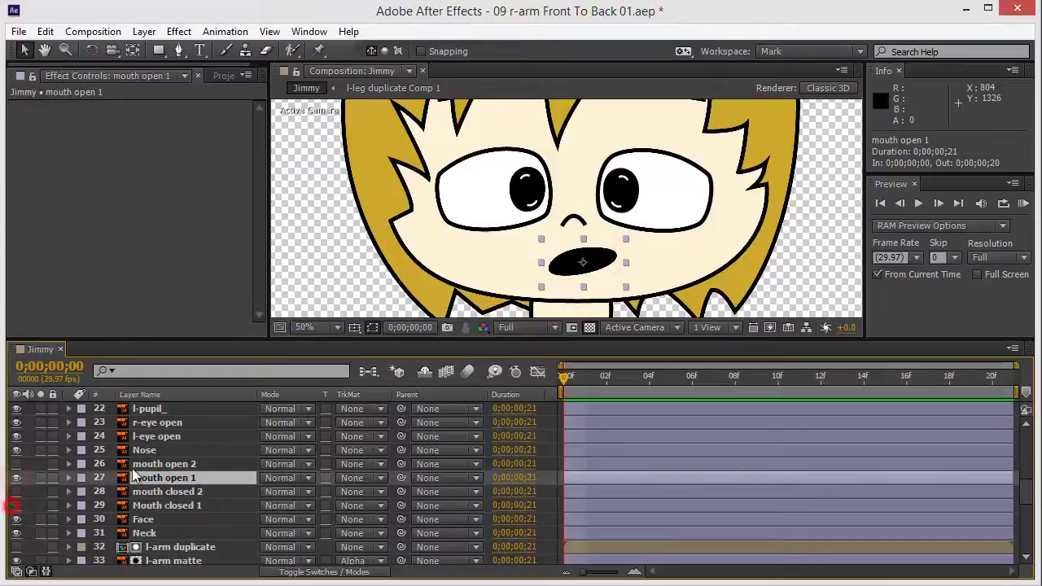
click(323, 252)
drag(521, 220, 503, 237)
key(comma)
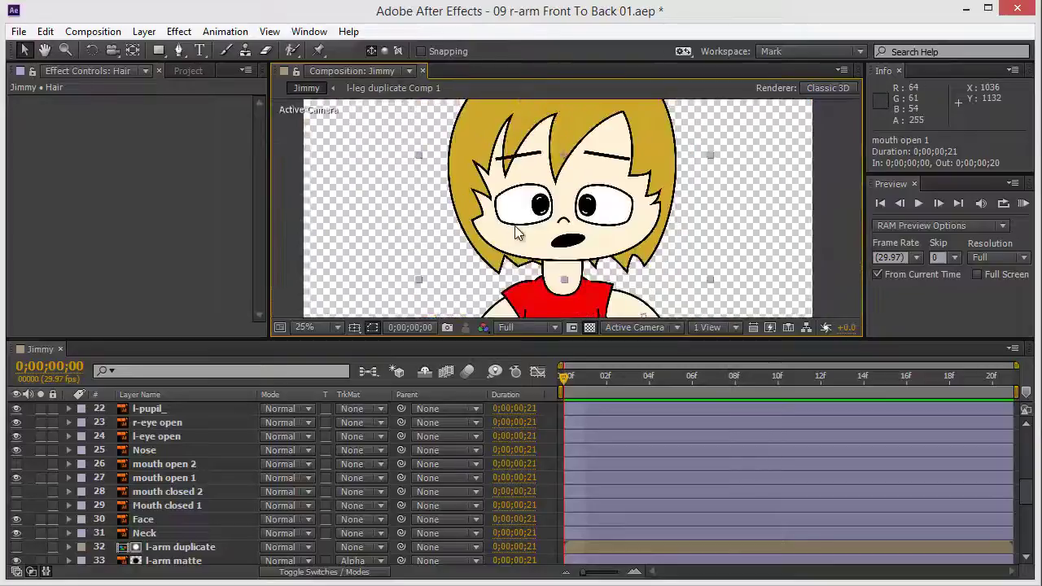
drag(550, 156, 549, 137)
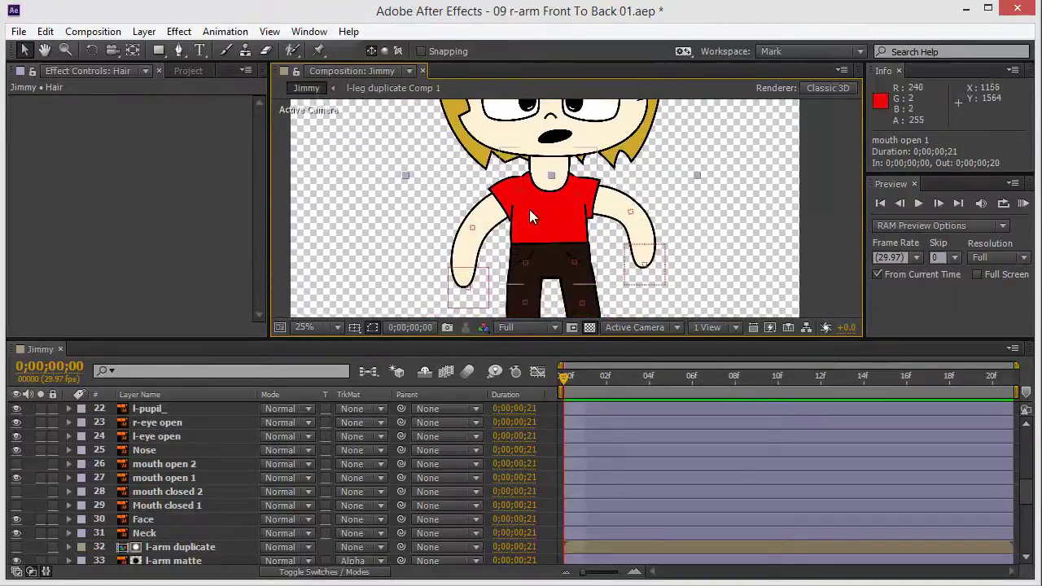
click(749, 232)
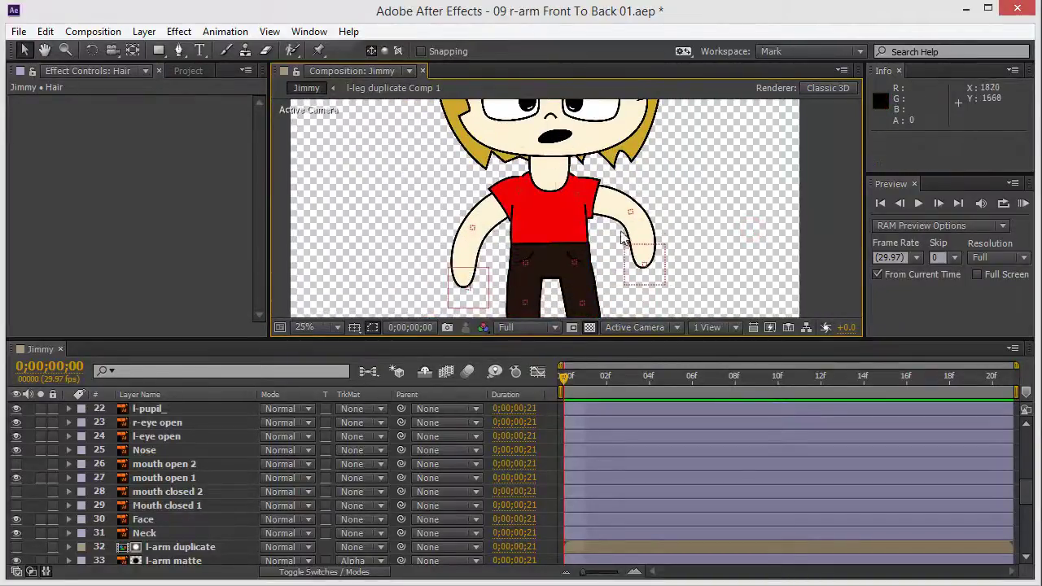
drag(554, 240, 560, 191)
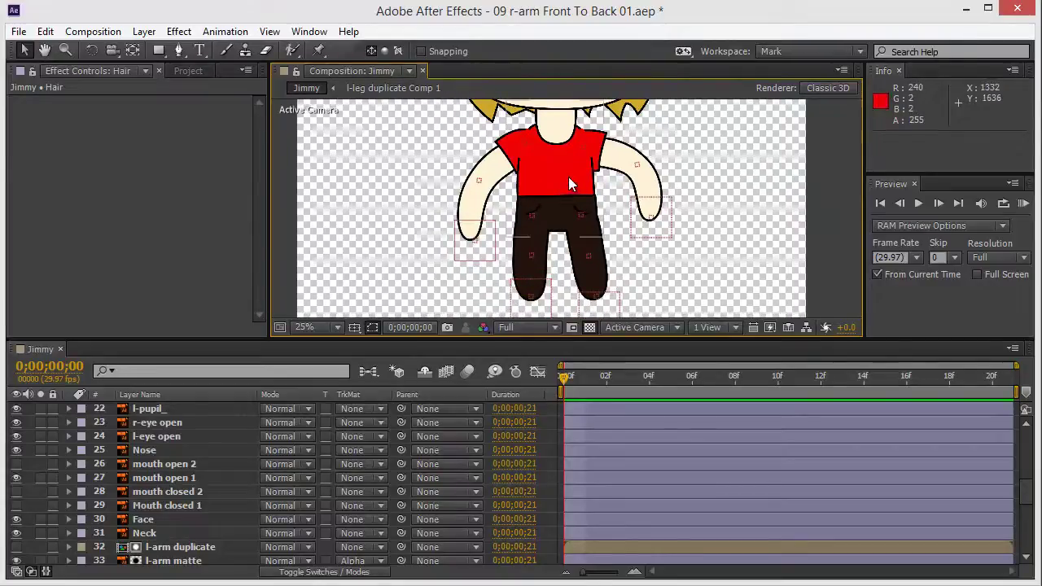
Try moving the Body layer about 704 pixels sideways, away from the head and limbs, and undo the move
click(150, 492)
scroll(169, 473, down, 4)
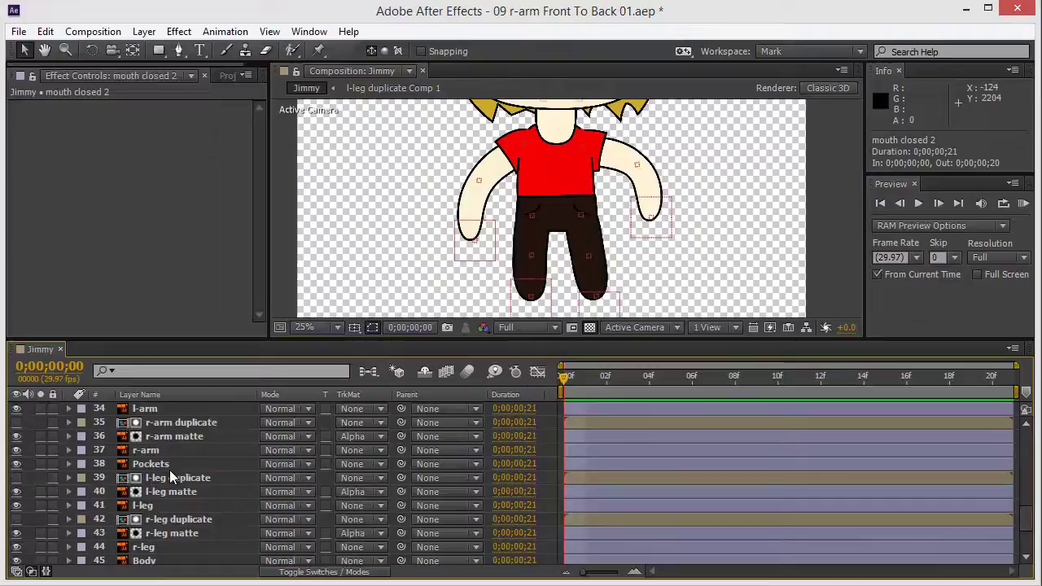
scroll(163, 489, down, 1)
click(144, 519)
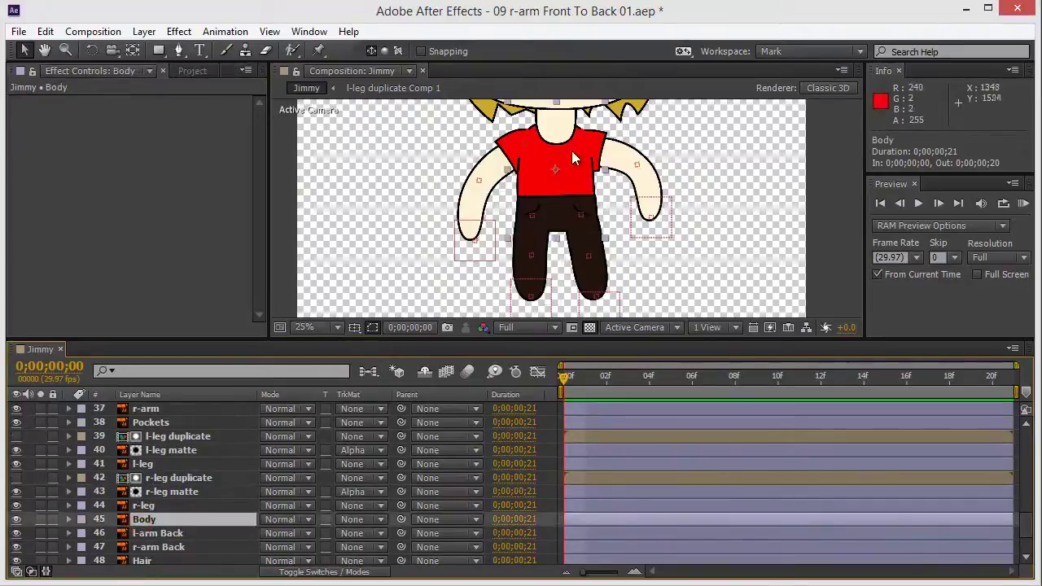
scroll(583, 217, up, 3)
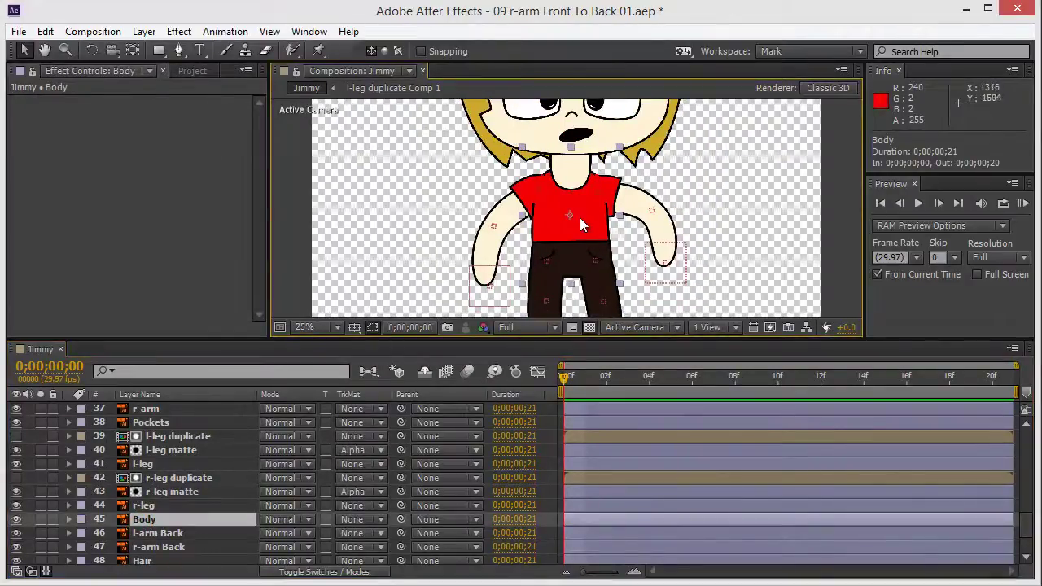
drag(583, 211, 445, 203)
key(ctrl+z)
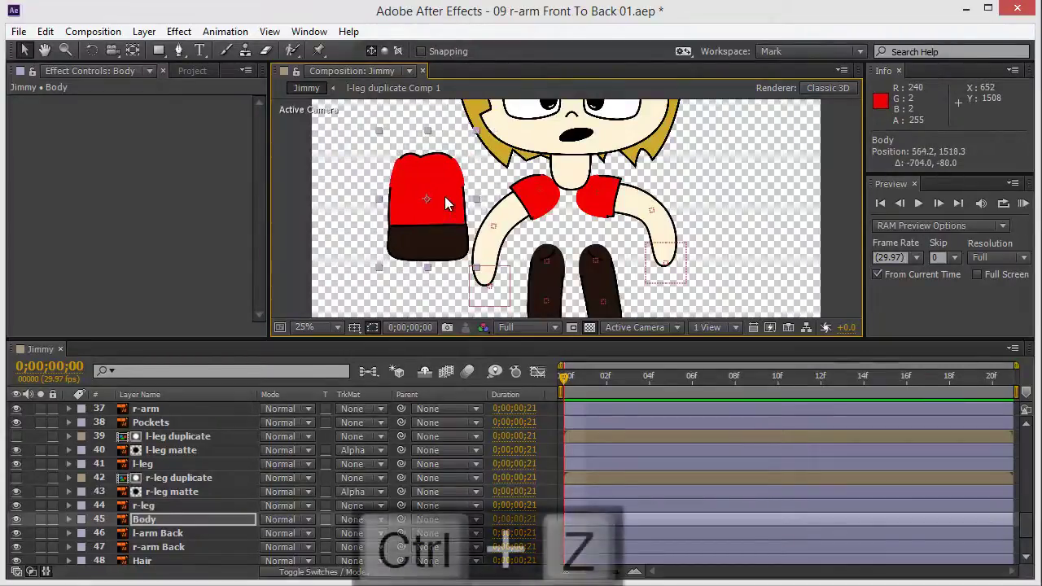